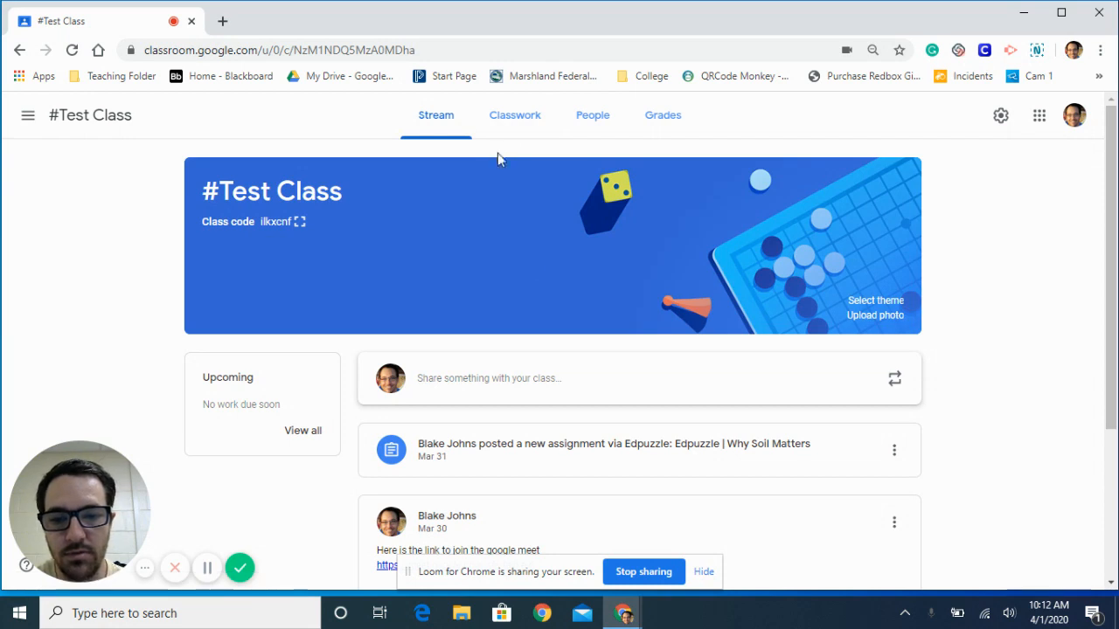
- Start a new announcement in the #Test Class stream
{"action": "left_click", "coordinate": [703, 573]}
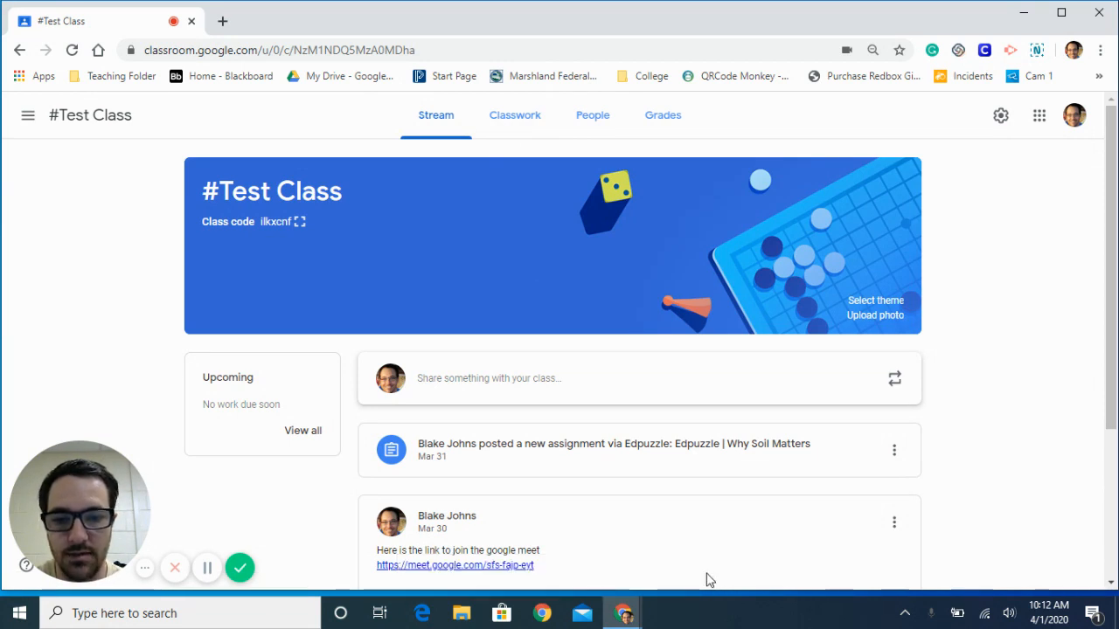
{"action": "left_click", "coordinate": [528, 390]}
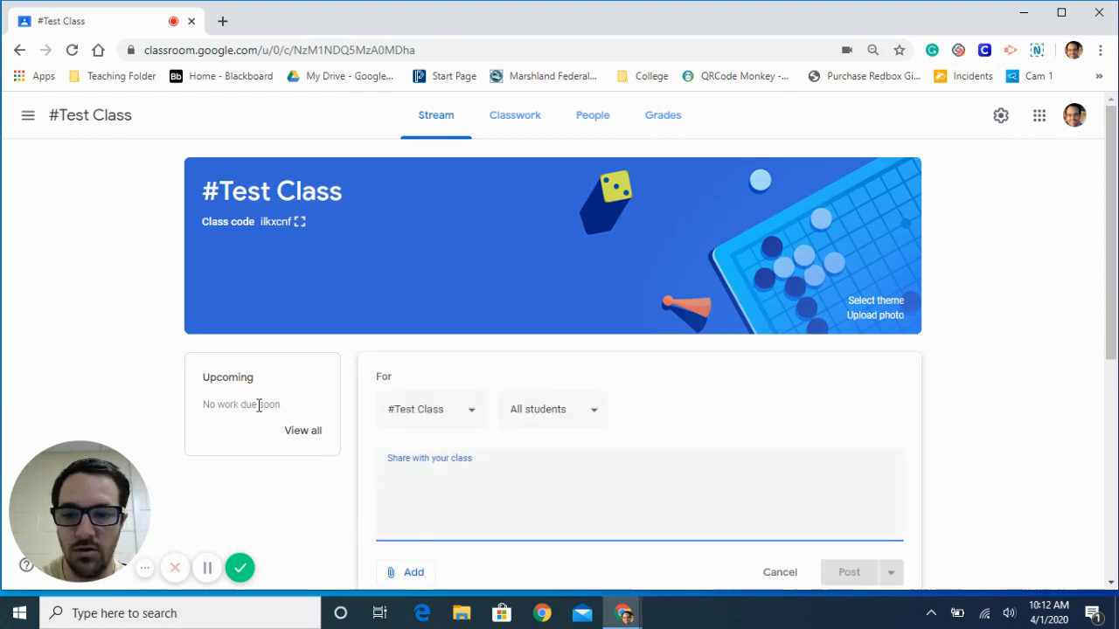
{"action": "left_click", "coordinate": [207, 569]}
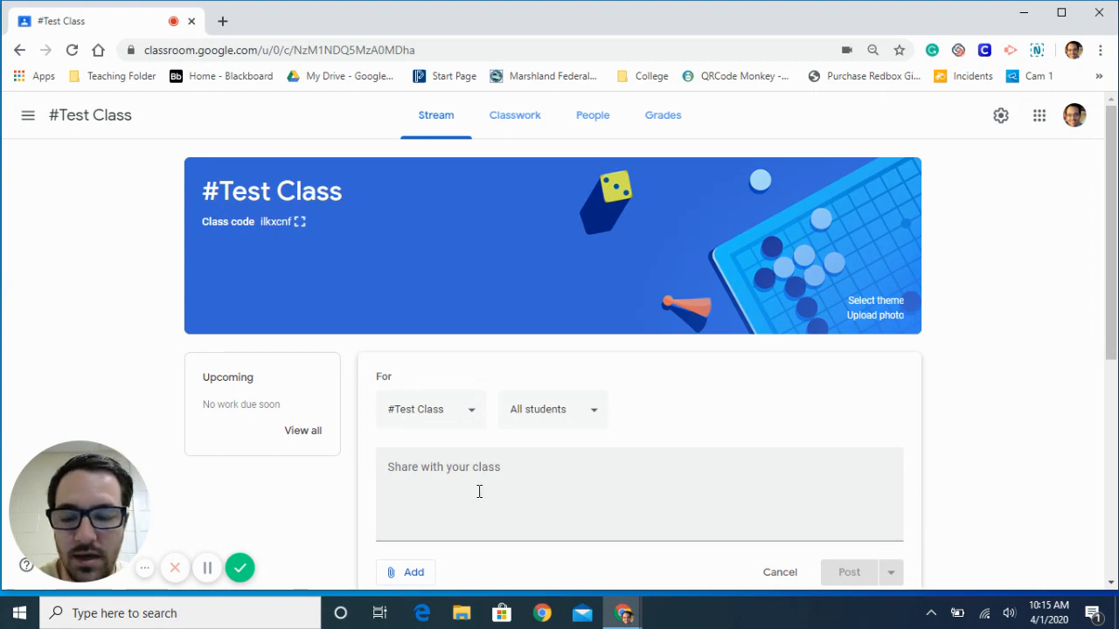
- Review the announcement's class, student and attachment options without changing them
{"action": "left_click", "coordinate": [470, 421]}
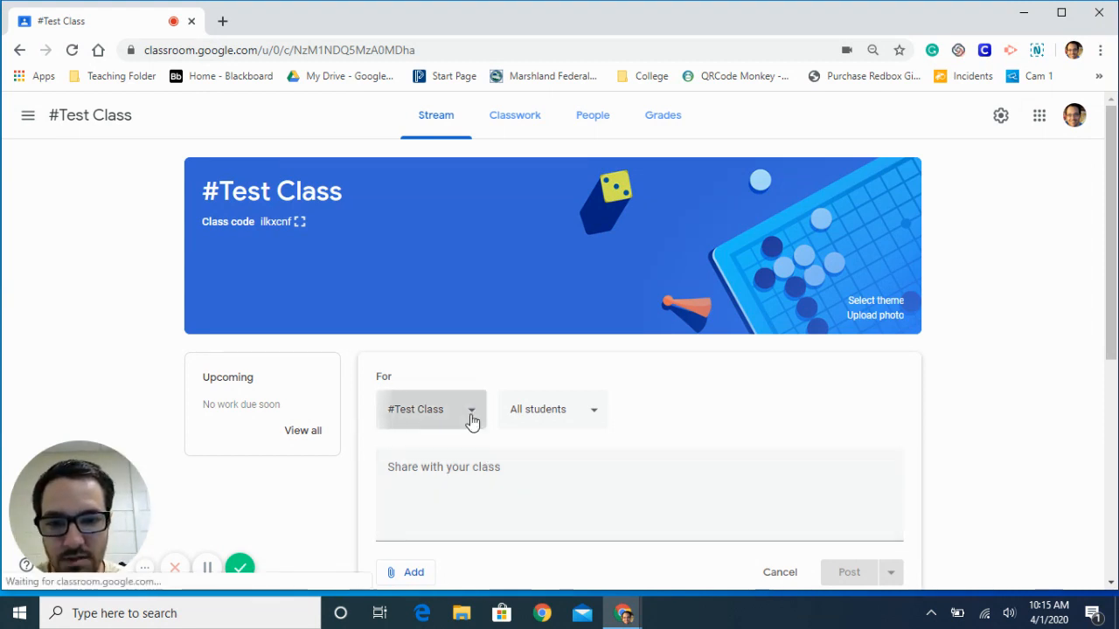
{"action": "left_click", "coordinate": [694, 422]}
{"action": "left_click", "coordinate": [577, 420]}
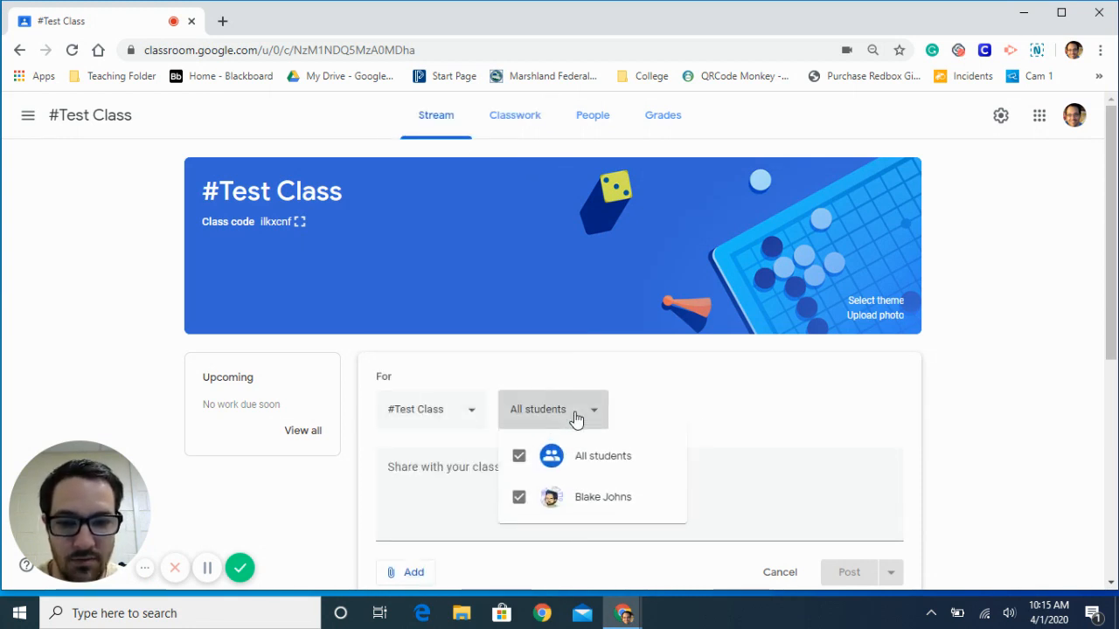
{"action": "left_click", "coordinate": [648, 413]}
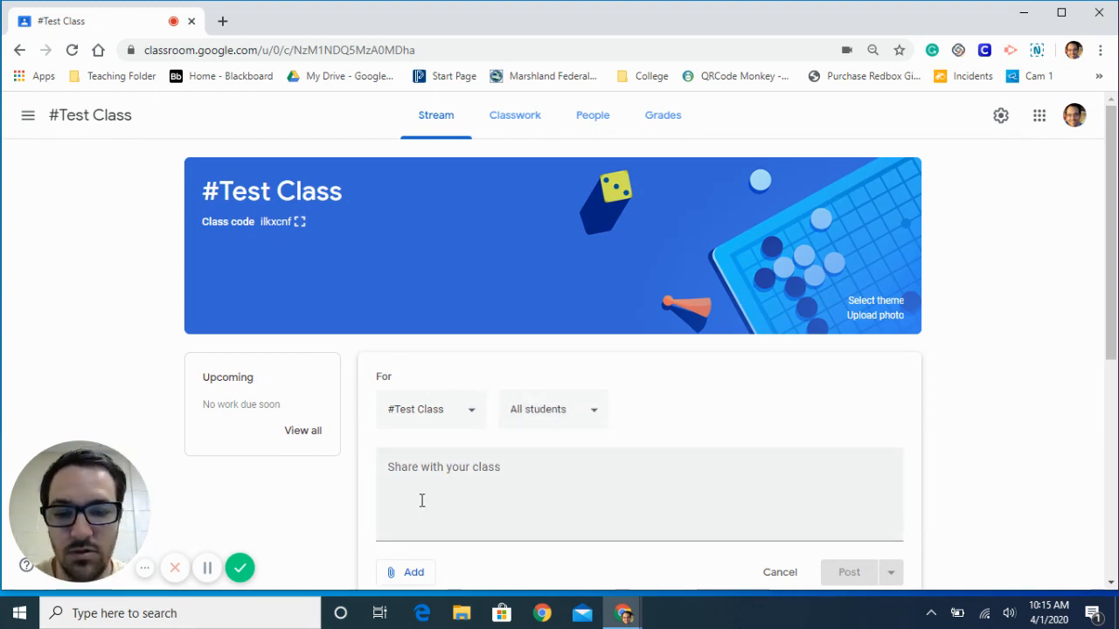
{"action": "scroll", "coordinate": [421, 500], "scroll_direction": "down", "scroll_amount": 1}
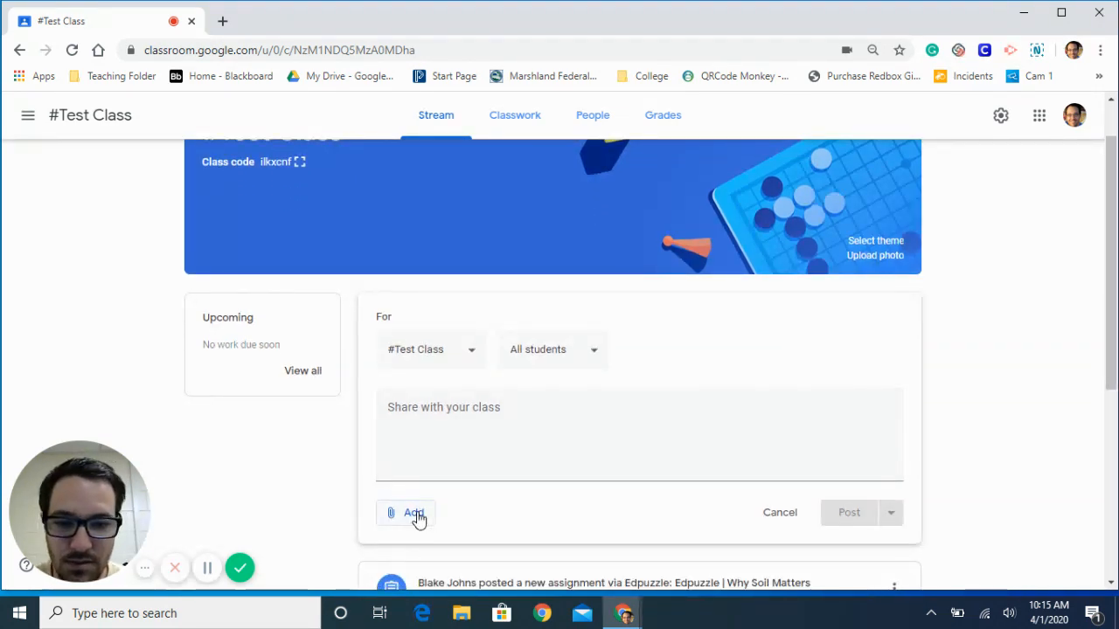
{"action": "left_click", "coordinate": [416, 516]}
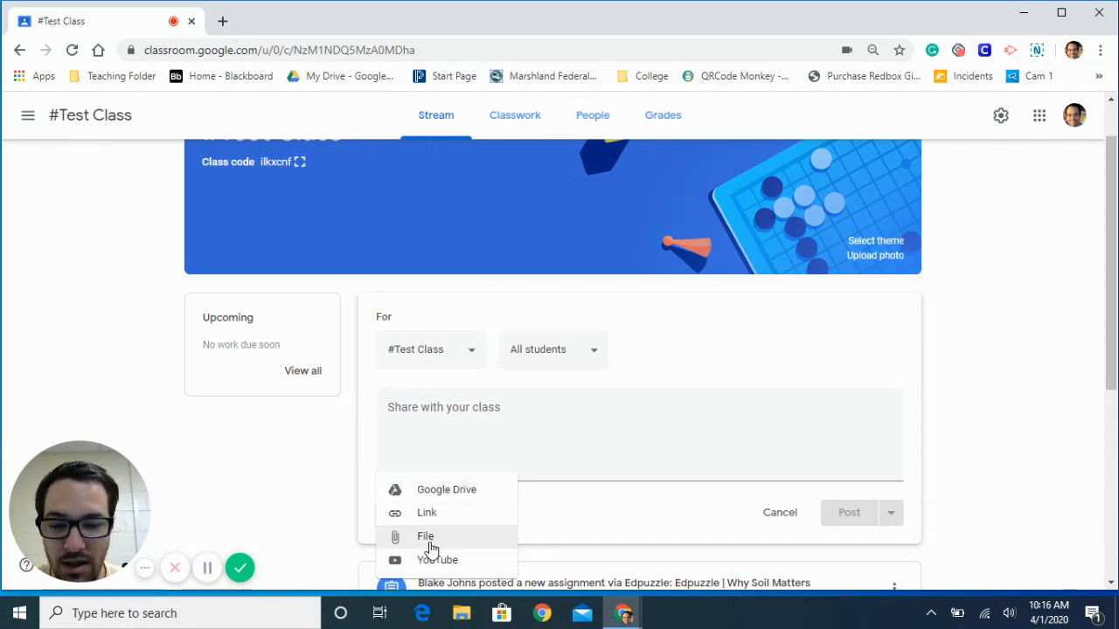
{"action": "left_click", "coordinate": [635, 522]}
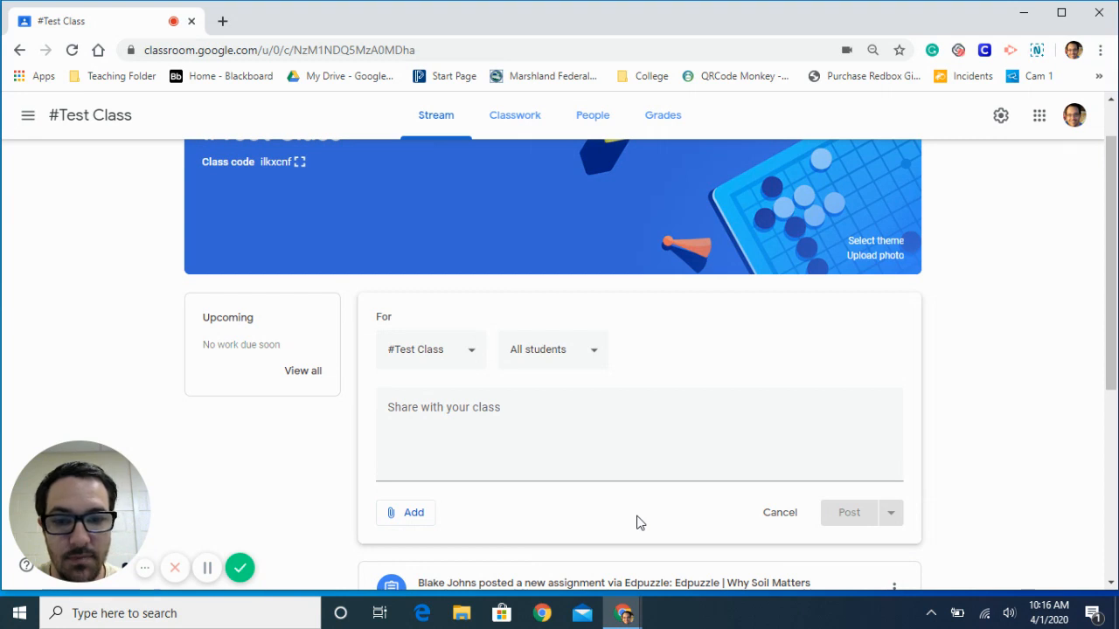
- Write "Info" as the announcement text and schedule it for Apr 2, 2020 at 8:00 AM
{"action": "left_click", "coordinate": [501, 413]}
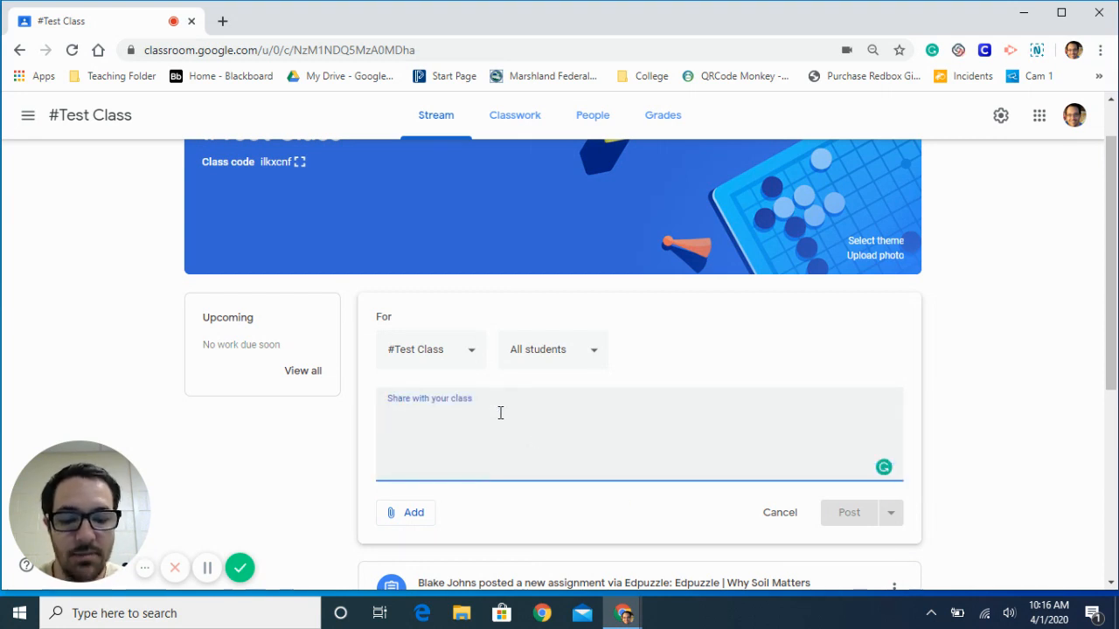
{"action": "type", "text": "Info"}
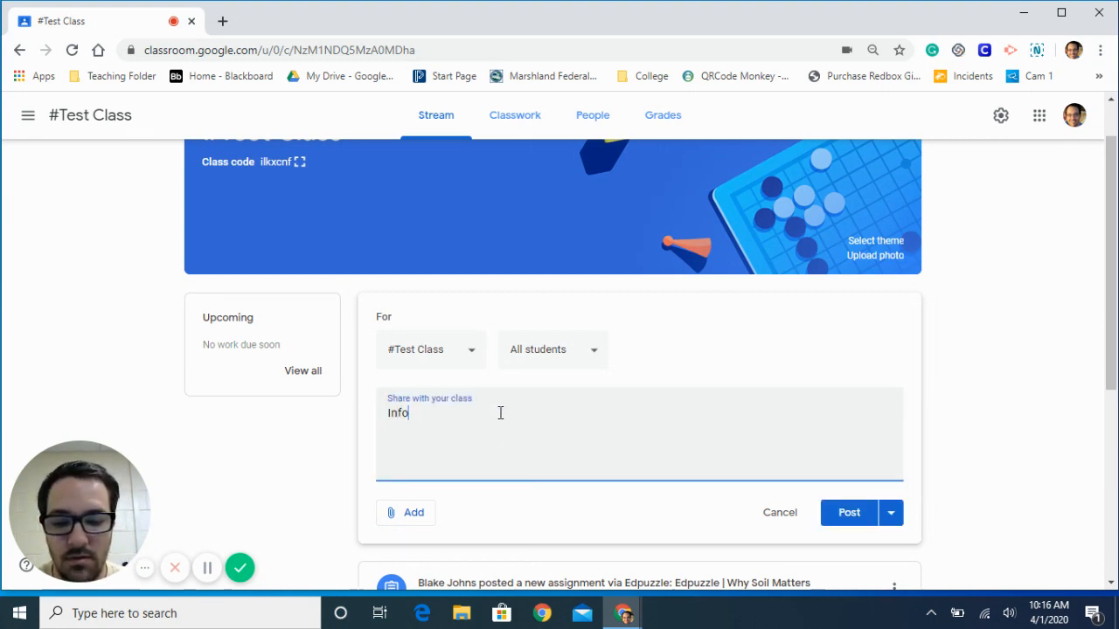
{"action": "left_click", "coordinate": [898, 517]}
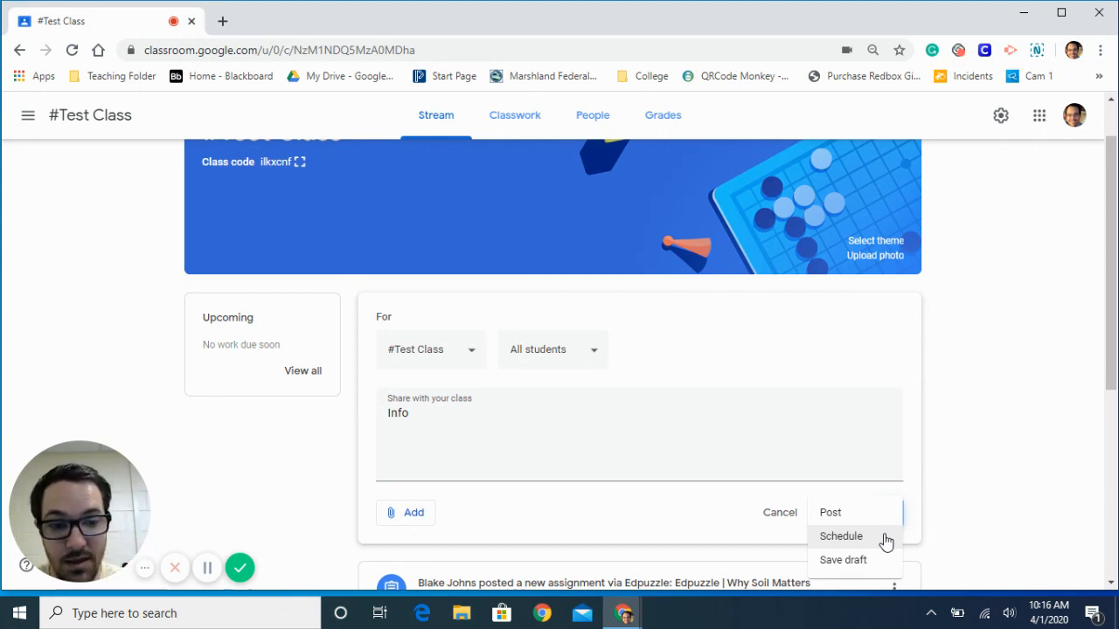
{"action": "left_click", "coordinate": [886, 539]}
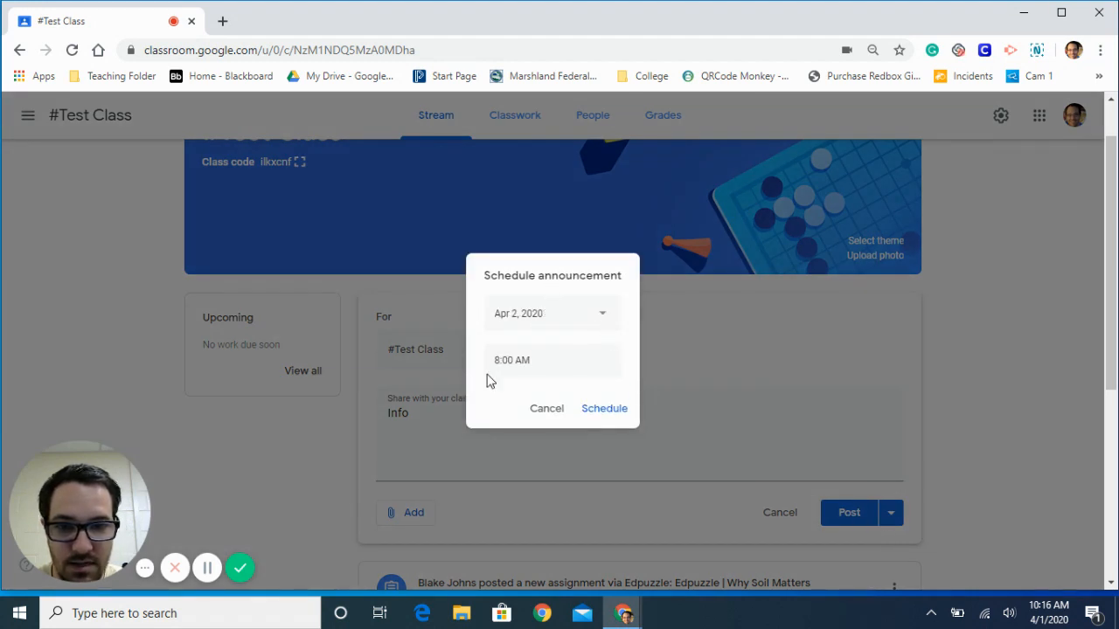
{"action": "left_click", "coordinate": [609, 313]}
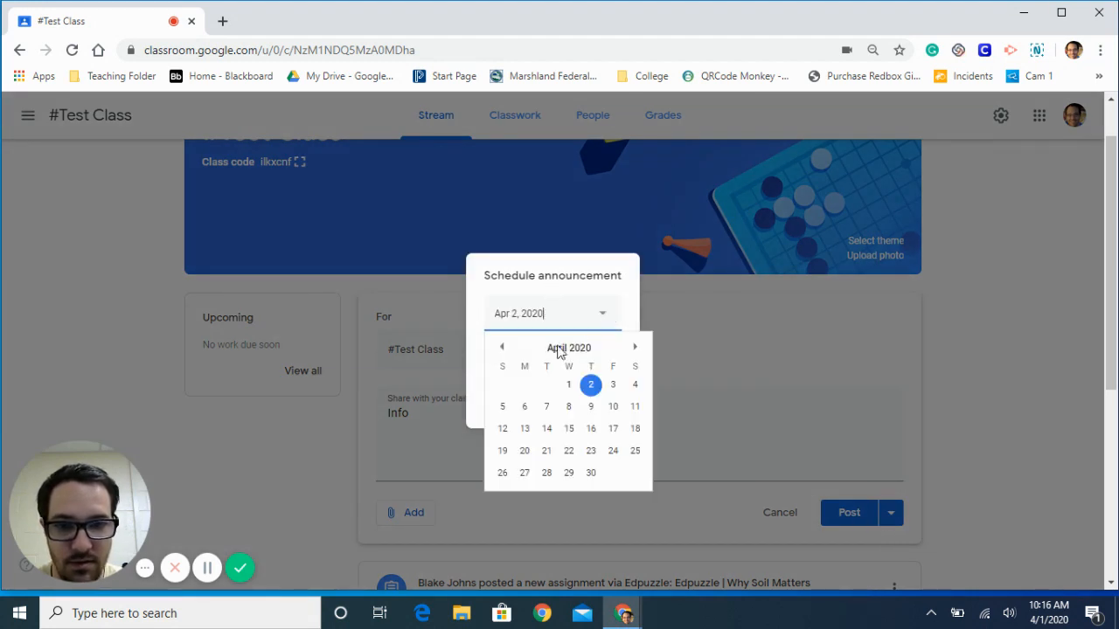
{"action": "left_click", "coordinate": [610, 276]}
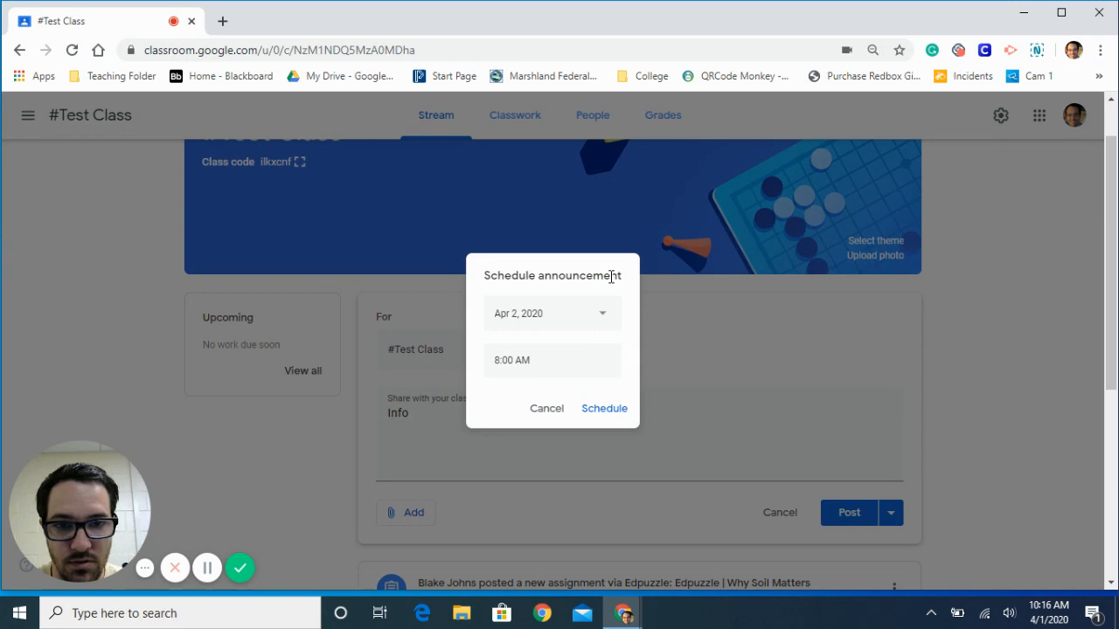
{"action": "left_click", "coordinate": [606, 410]}
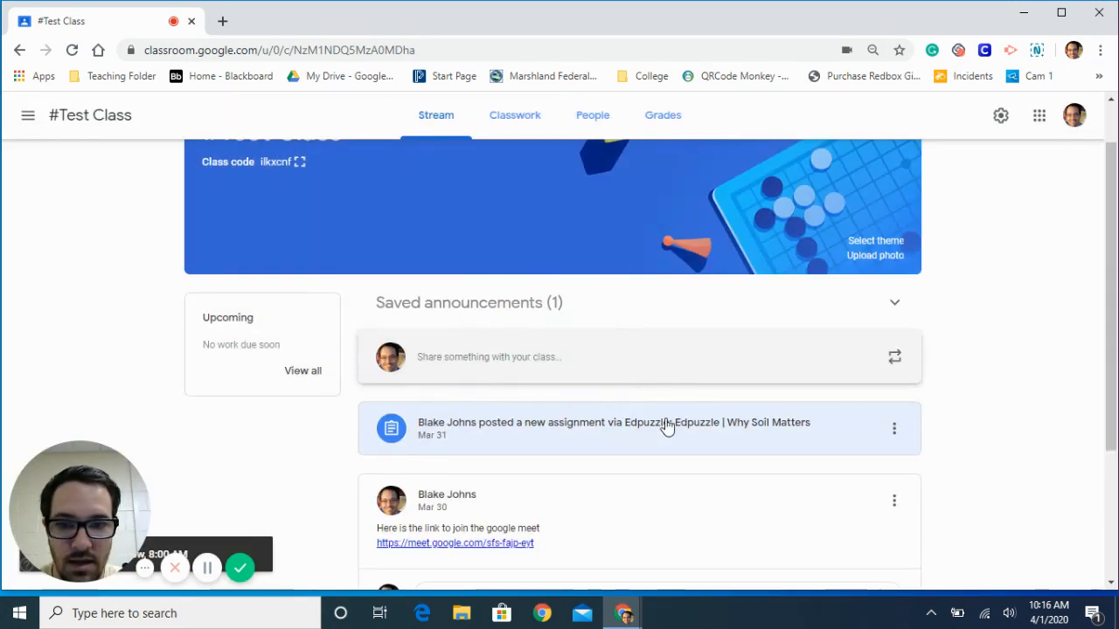
- Look through the existing posts in the class stream
{"action": "scroll", "coordinate": [666, 424], "scroll_direction": "down", "scroll_amount": 3}
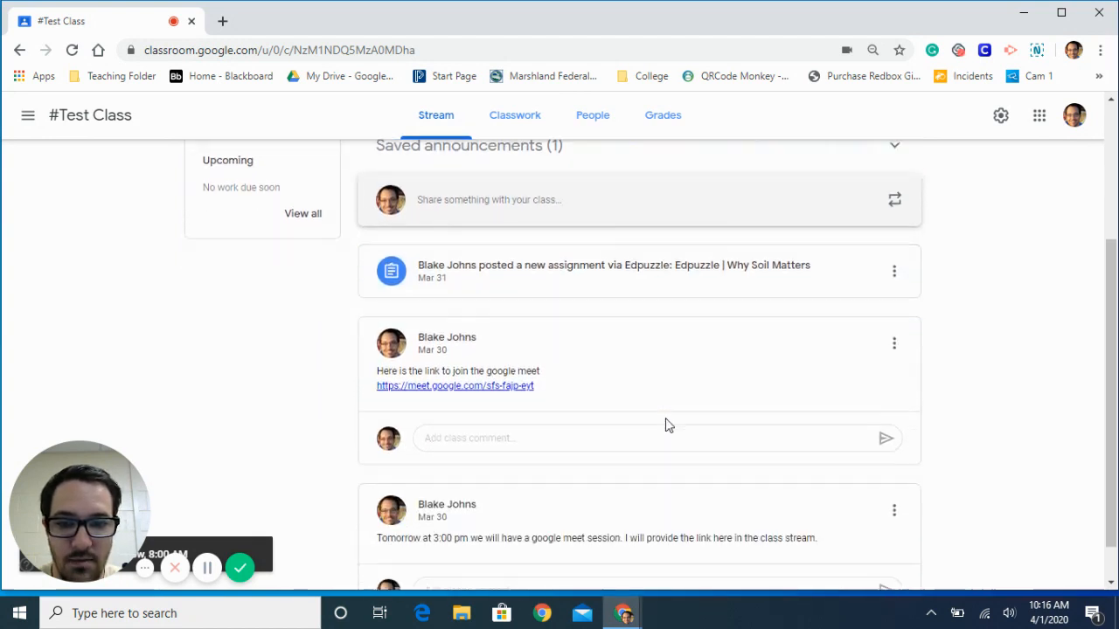
{"action": "scroll", "coordinate": [666, 420], "scroll_direction": "down", "scroll_amount": 1}
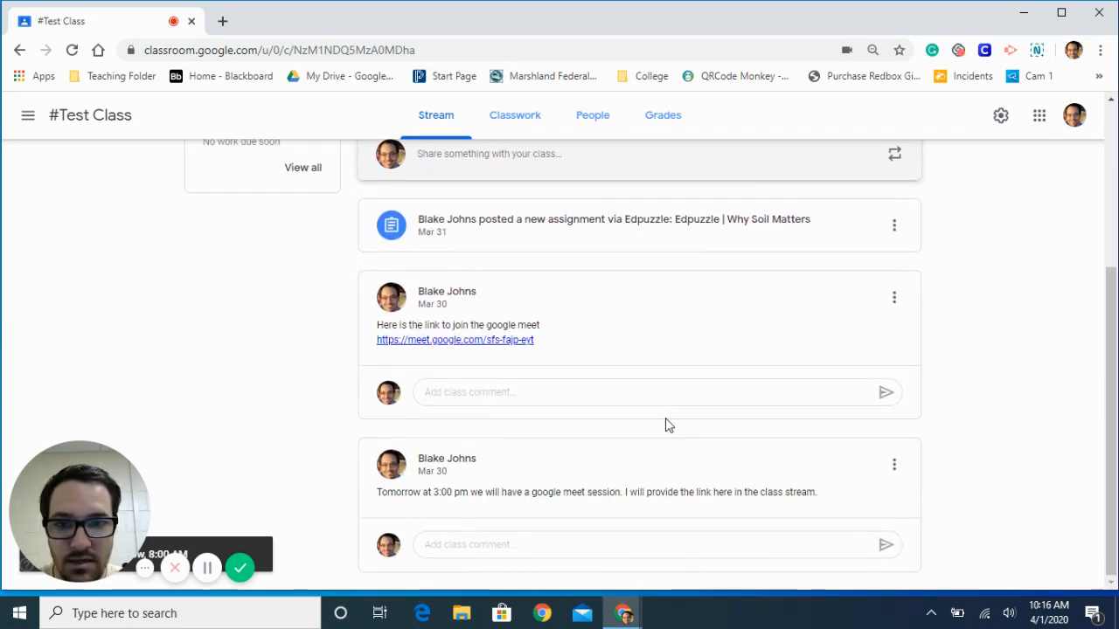
{"action": "scroll", "coordinate": [666, 420], "scroll_direction": "up", "scroll_amount": 1}
{"action": "scroll", "coordinate": [666, 425], "scroll_direction": "down", "scroll_amount": 1}
{"action": "scroll", "coordinate": [666, 425], "scroll_direction": "up", "scroll_amount": 1}
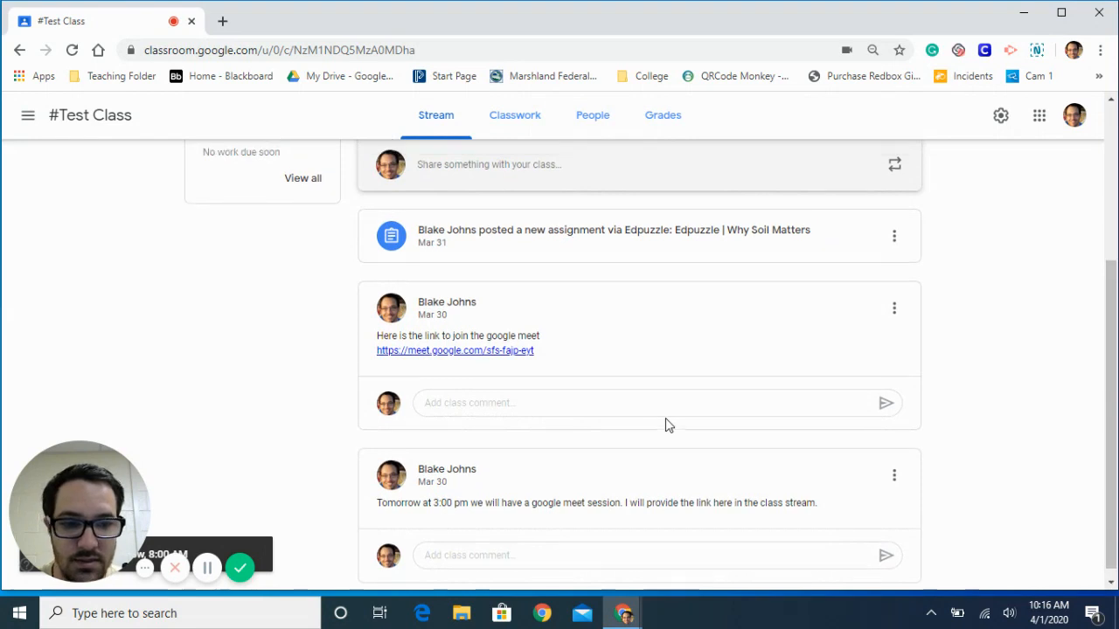
{"action": "scroll", "coordinate": [666, 424], "scroll_direction": "down", "scroll_amount": 1}
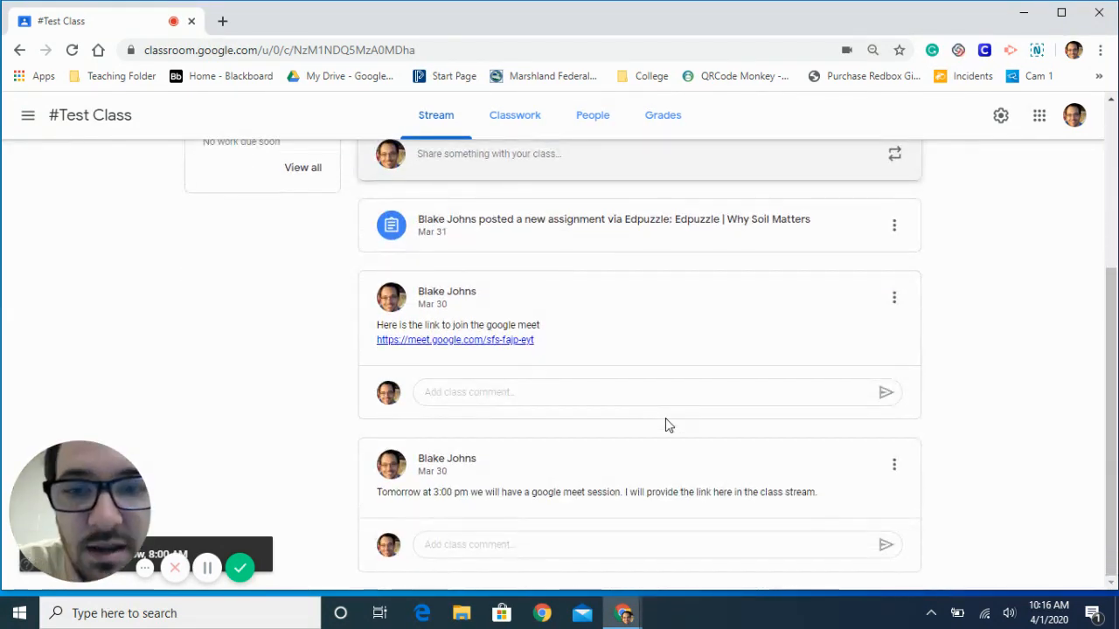
{"action": "scroll", "coordinate": [666, 425], "scroll_direction": "up", "scroll_amount": 1}
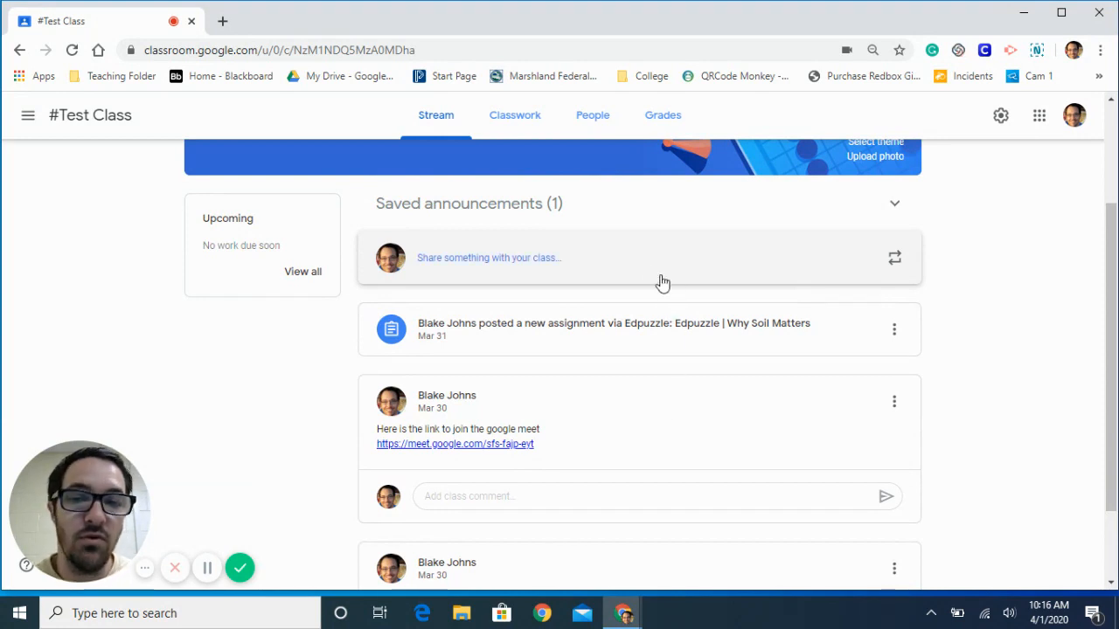
- Expand the saved announcements, view the scheduled "Info" announcement's details, and close it without changes
{"action": "scroll", "coordinate": [647, 244], "scroll_direction": "up", "scroll_amount": 1}
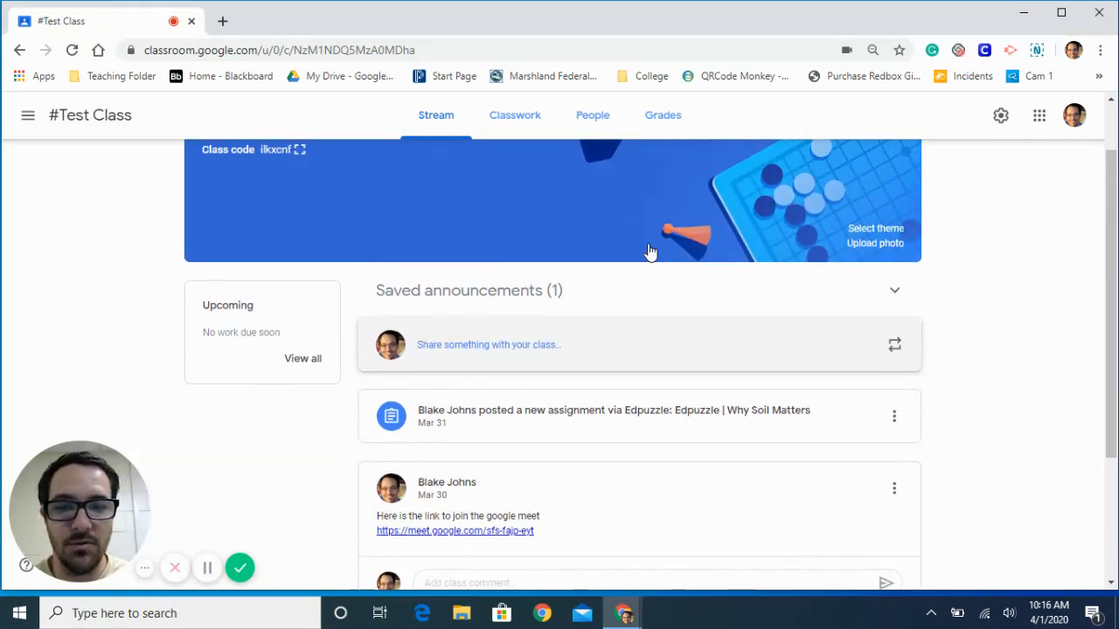
{"action": "left_click", "coordinate": [896, 286]}
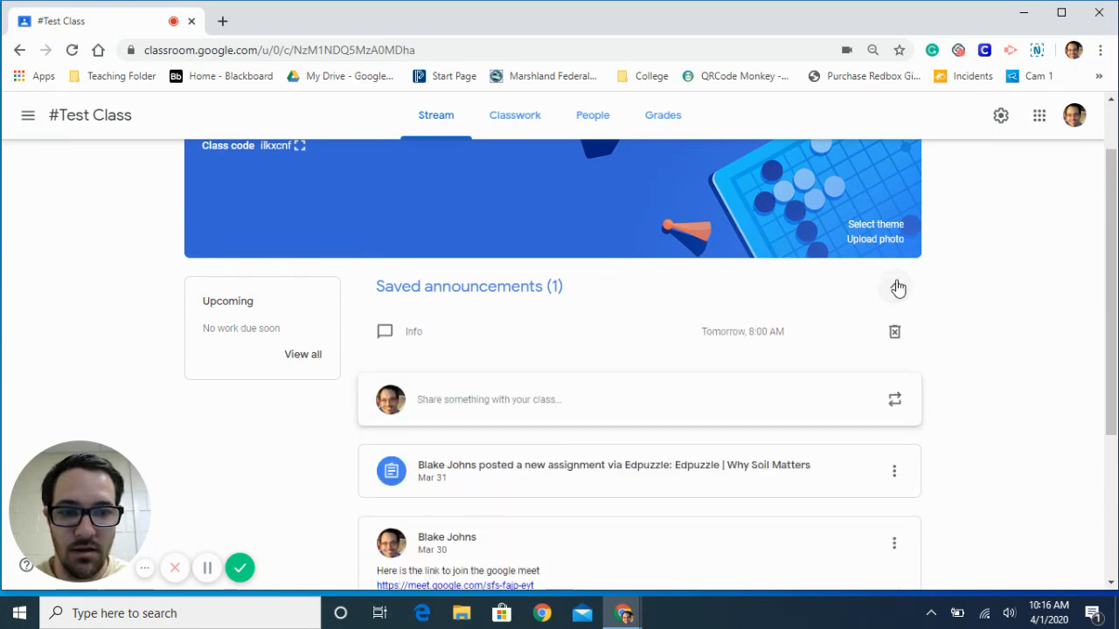
{"action": "left_click", "coordinate": [744, 341]}
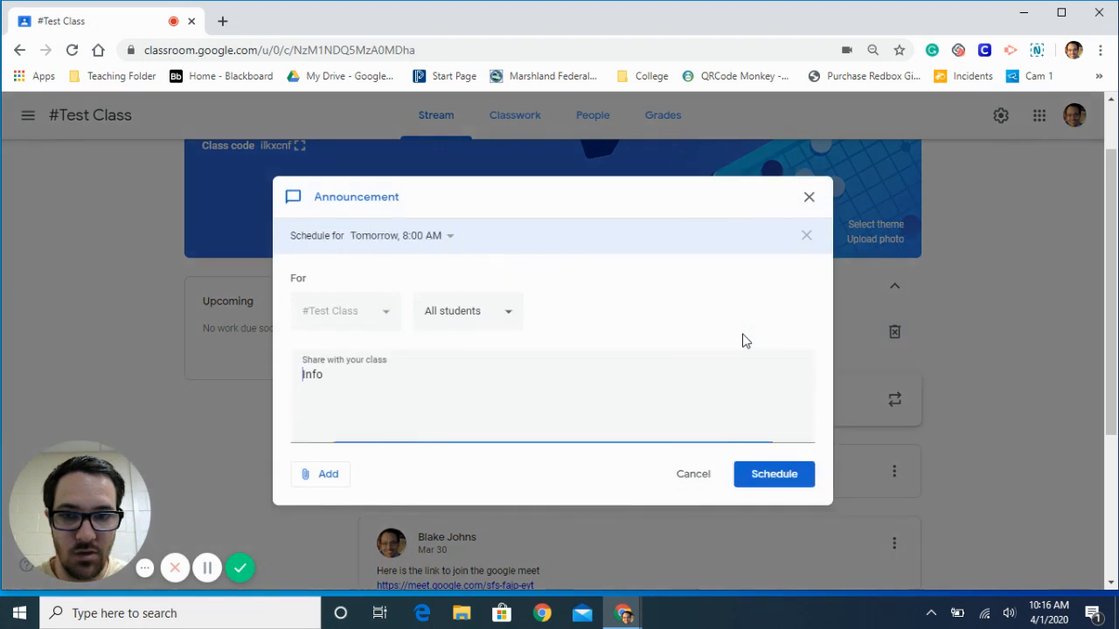
{"action": "left_click", "coordinate": [694, 474]}
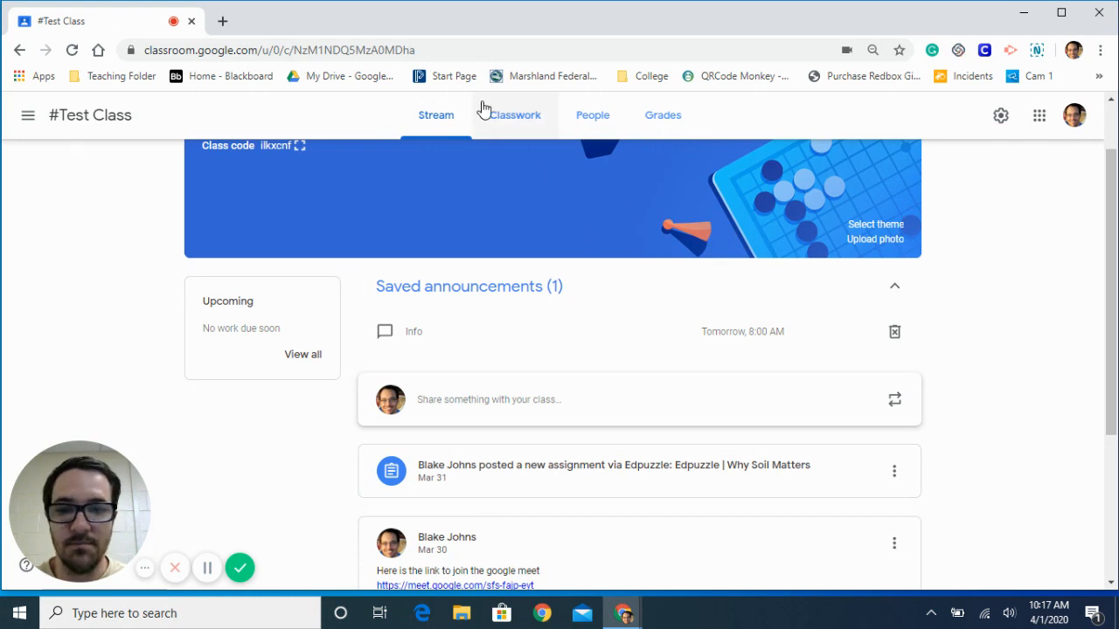
- Create a new classwork assignment titled "Newton Laws assignment 1"
{"action": "left_click", "coordinate": [503, 125]}
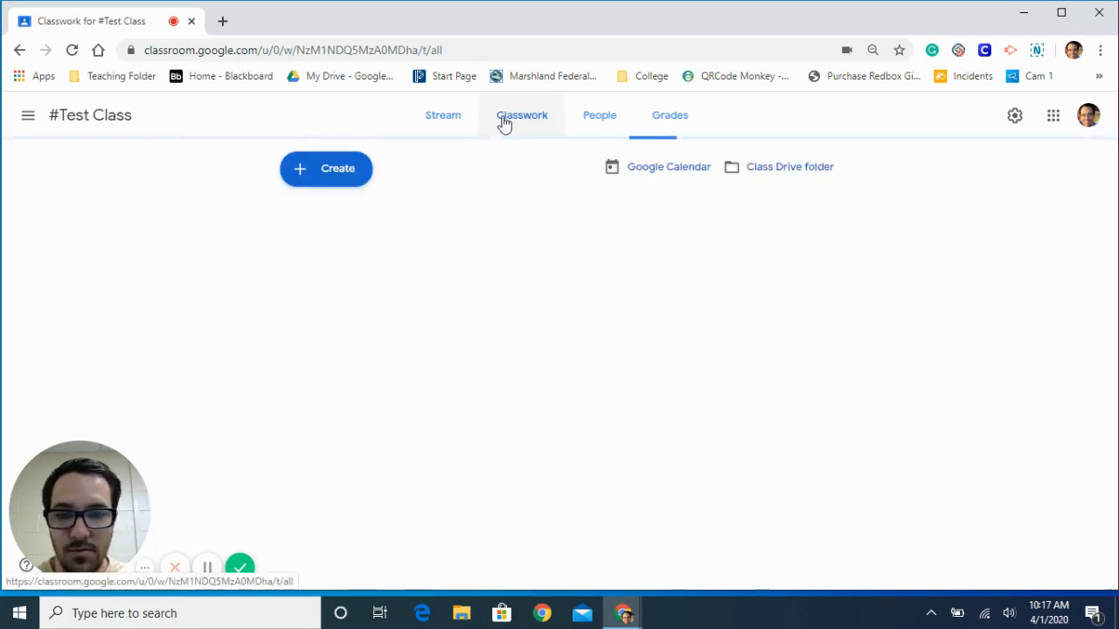
{"action": "left_click", "coordinate": [363, 179]}
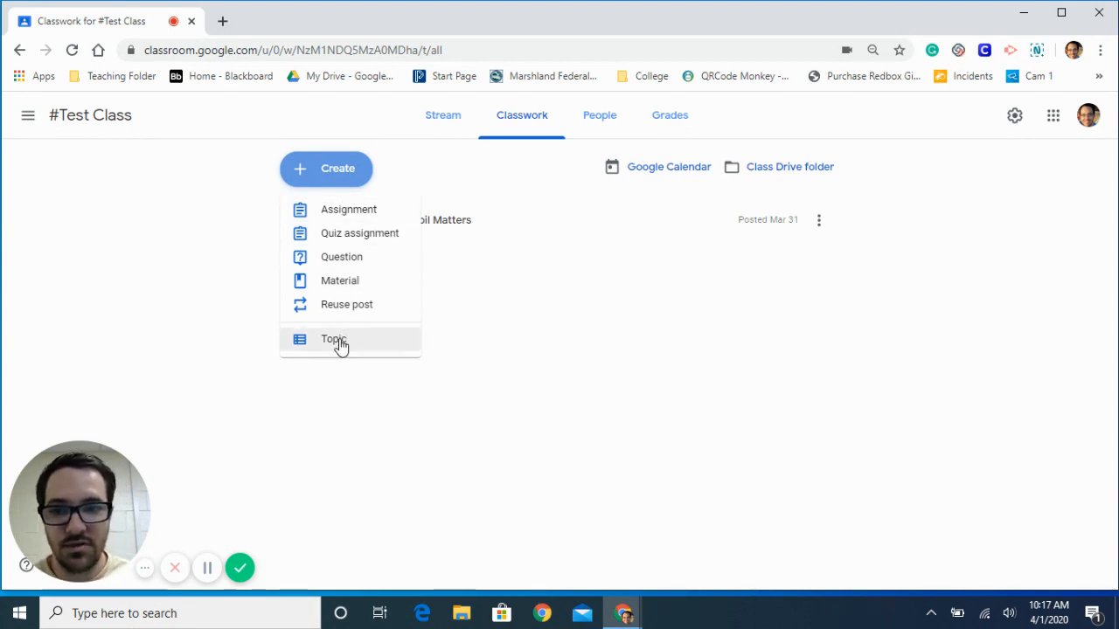
{"action": "left_click", "coordinate": [353, 213]}
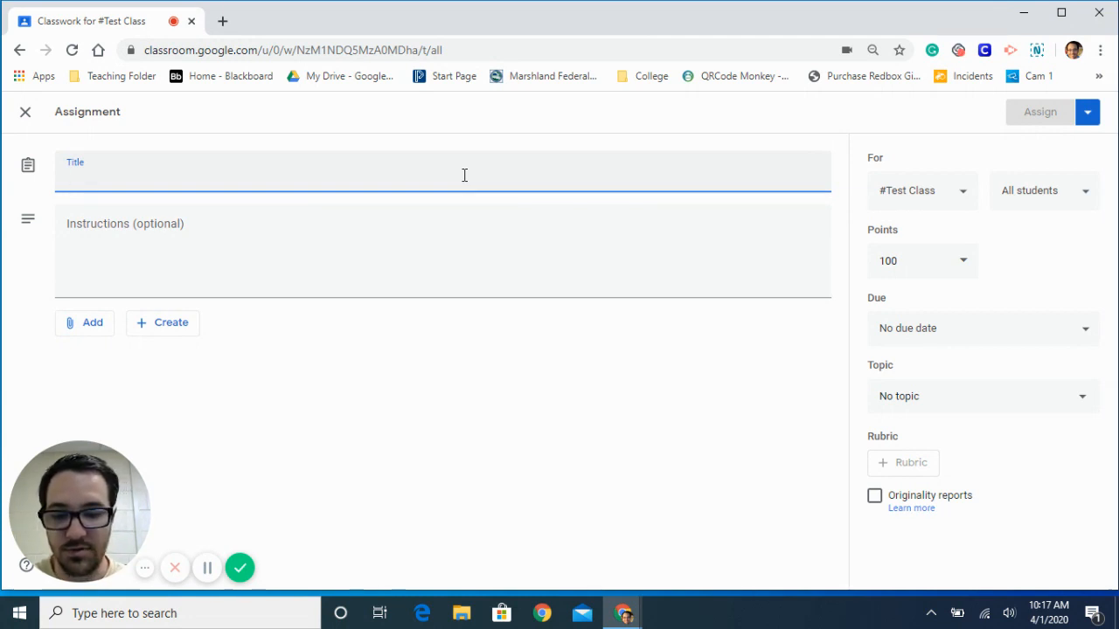
{"action": "type", "text": "Newton"}
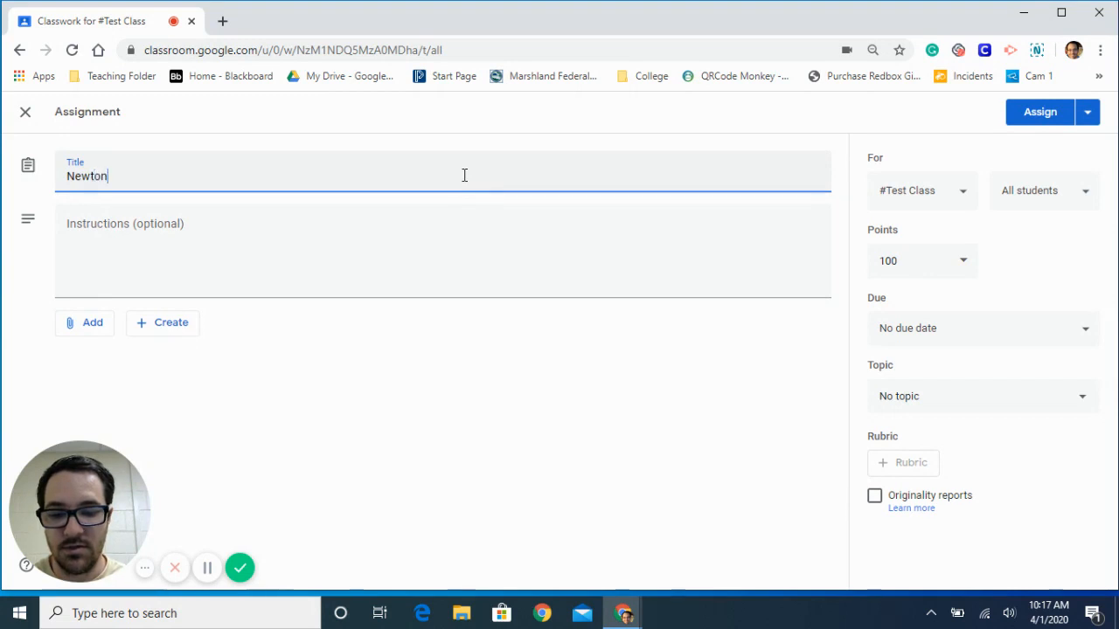
{"action": "type", "text": " Laws assignment 1"}
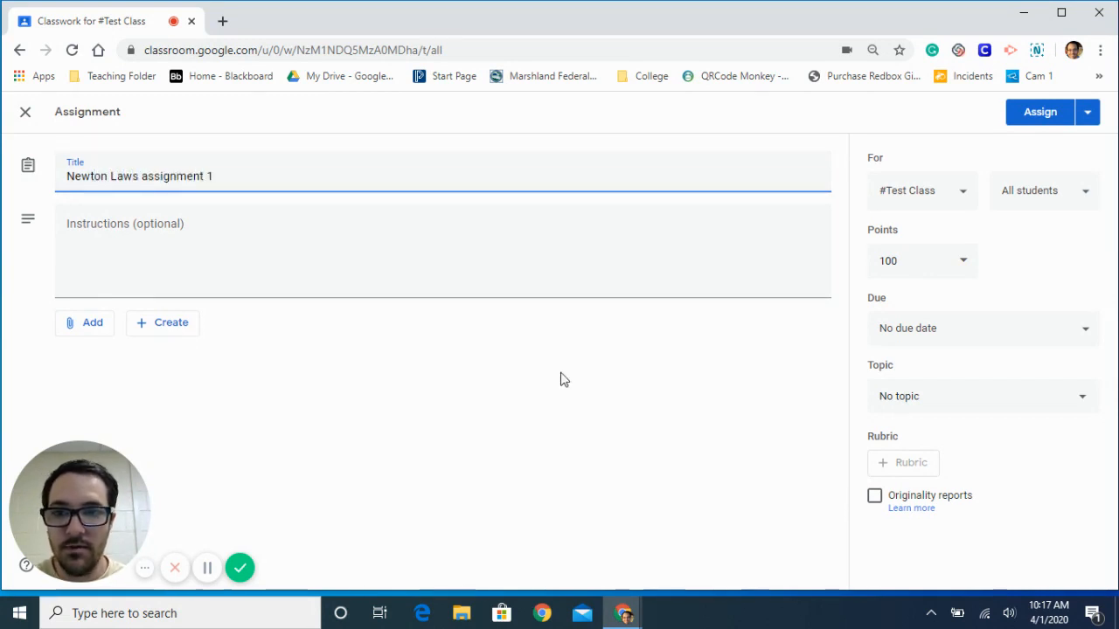
- Create the topic "Newton's Laws" for the assignment
{"action": "left_click", "coordinate": [949, 397]}
{"action": "left_click", "coordinate": [935, 430]}
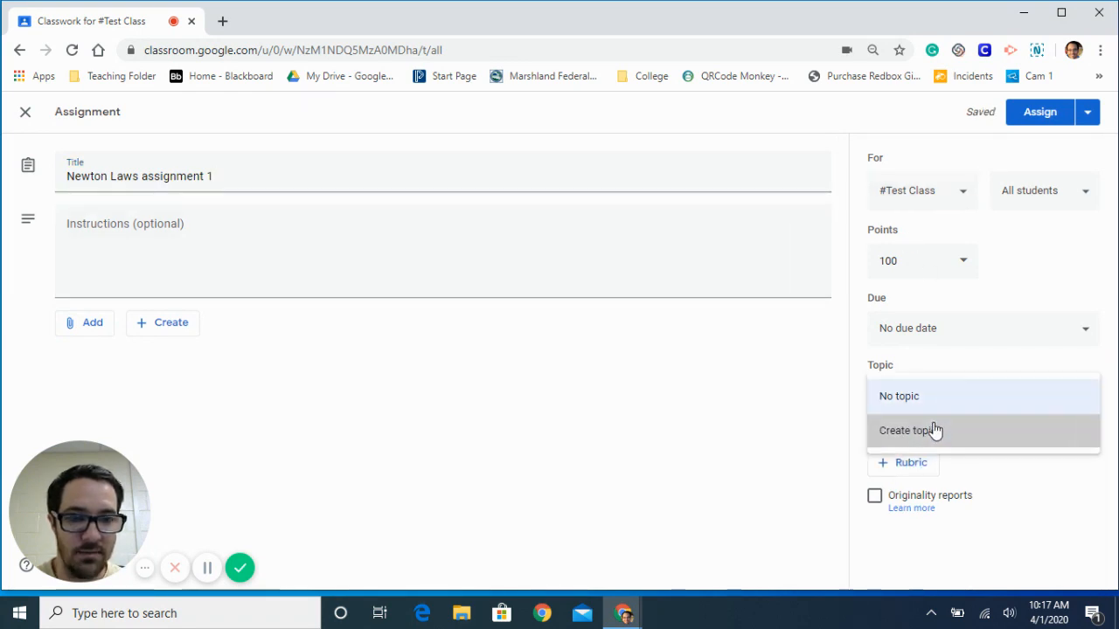
{"action": "type", "text": "N"}
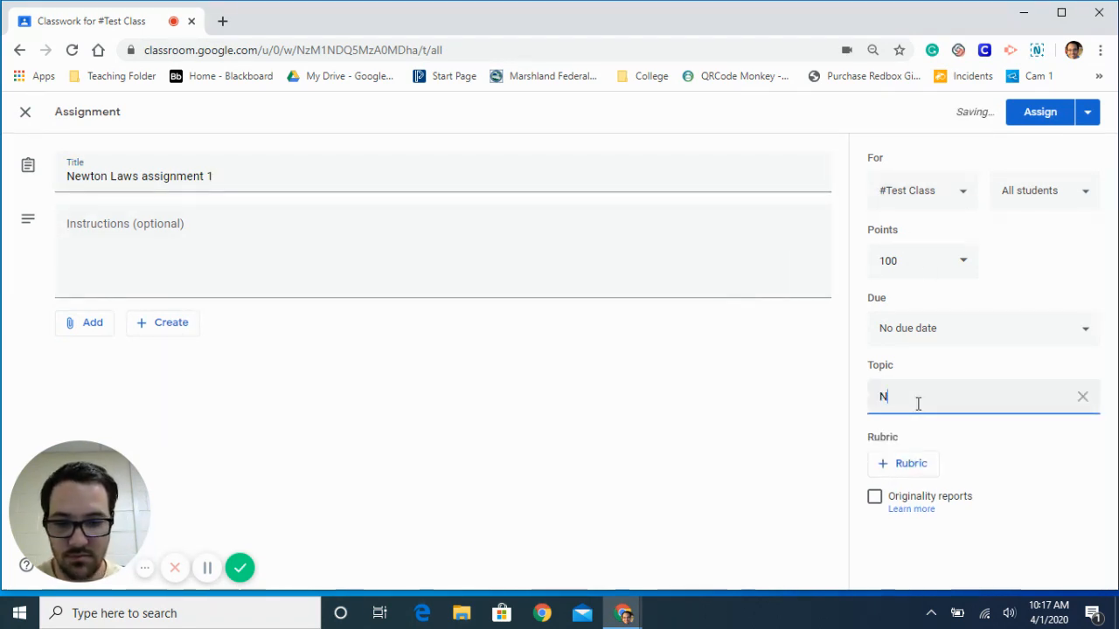
{"action": "type", "text": "ewton's "}
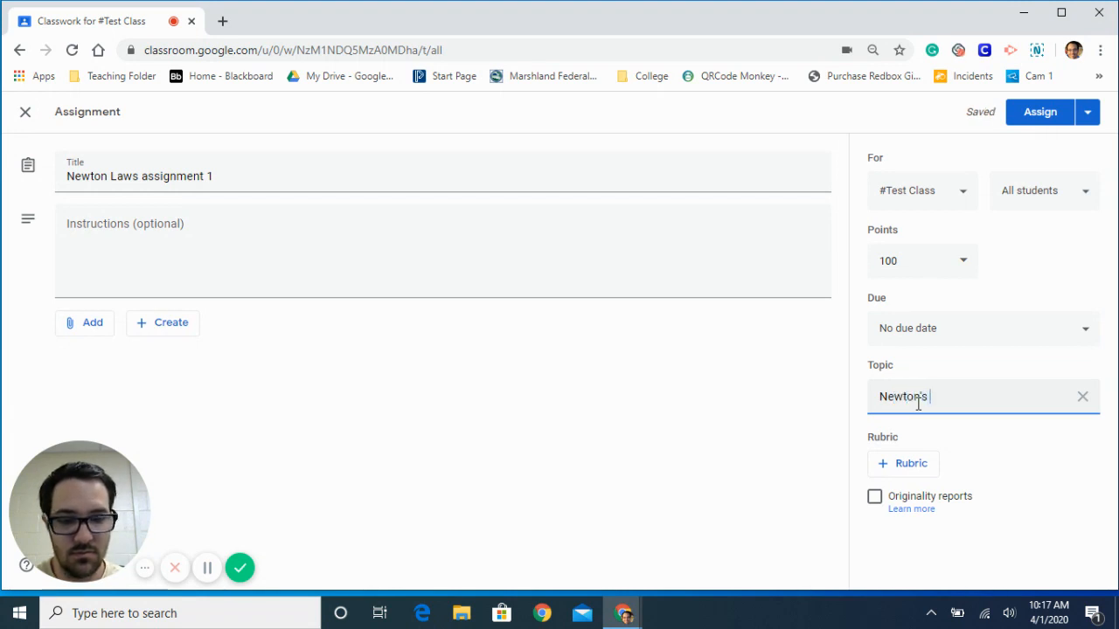
{"action": "type", "text": "Laws"}
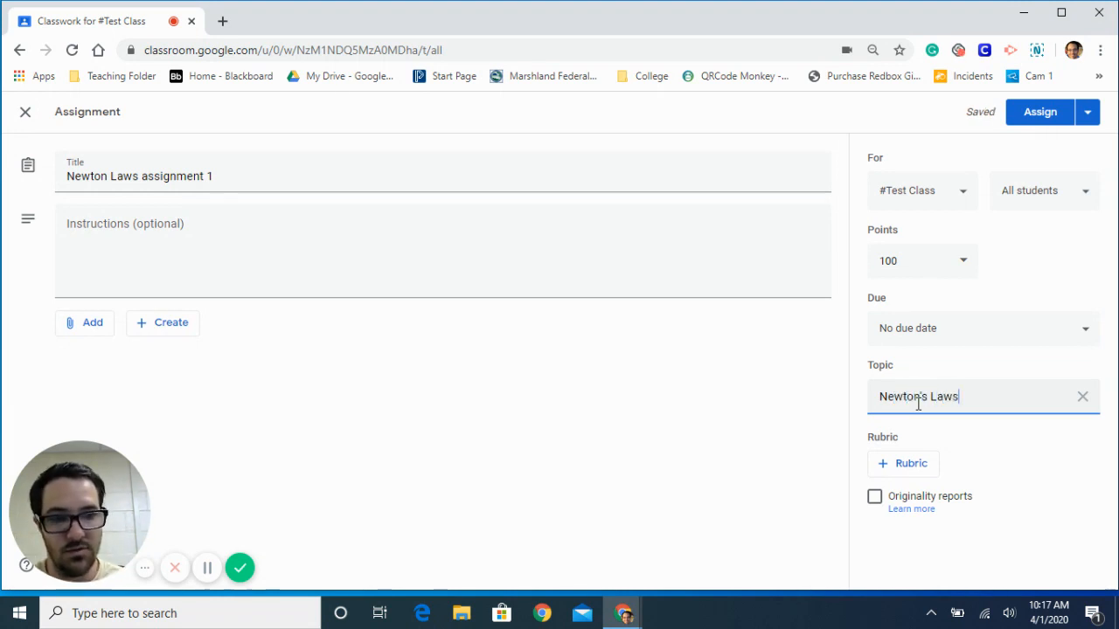
{"action": "left_click", "coordinate": [826, 377]}
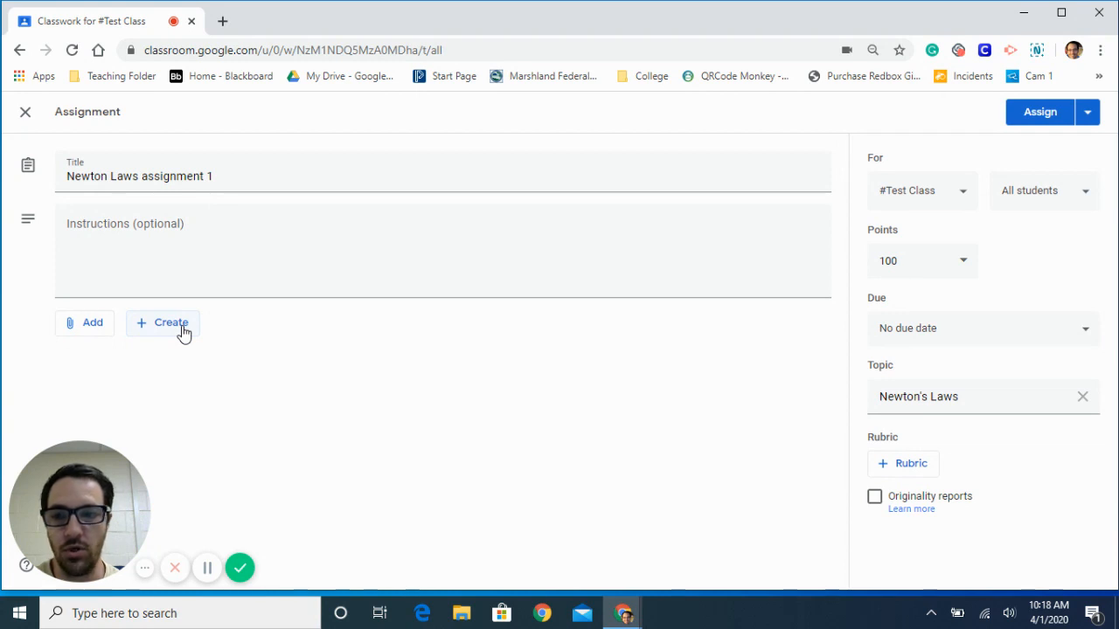
- Attach the "CO2 and O2 Concentration Lab" document from the "Pasco Science Labs - BCHS" folder in Google Drive to the assignment
{"action": "left_click", "coordinate": [80, 323]}
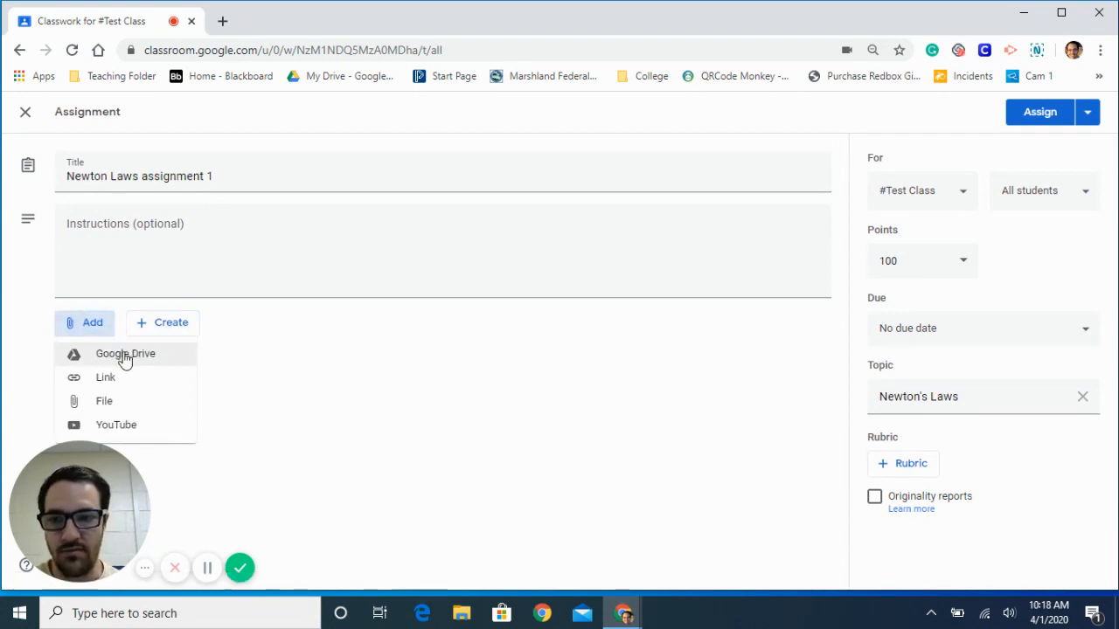
{"action": "left_click", "coordinate": [346, 437]}
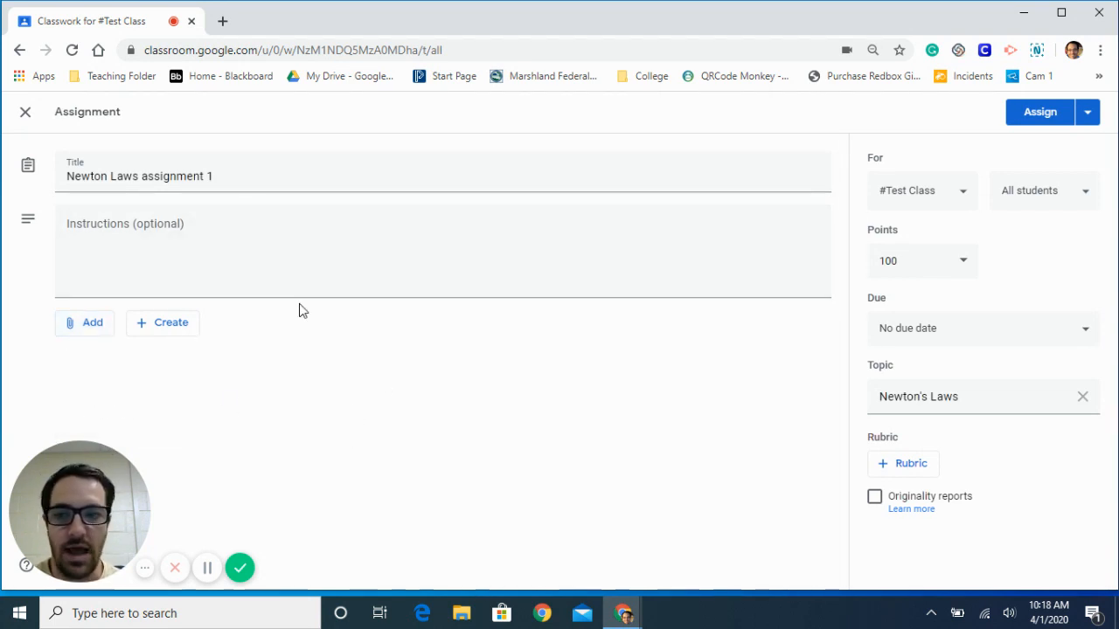
{"action": "left_click", "coordinate": [91, 331]}
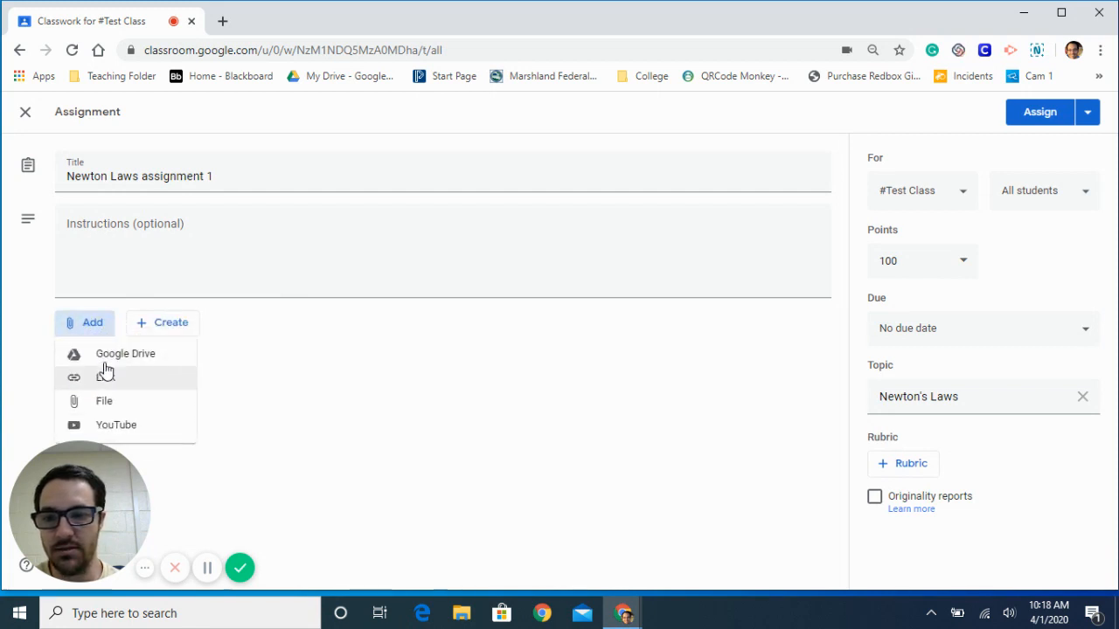
{"action": "left_click", "coordinate": [115, 355]}
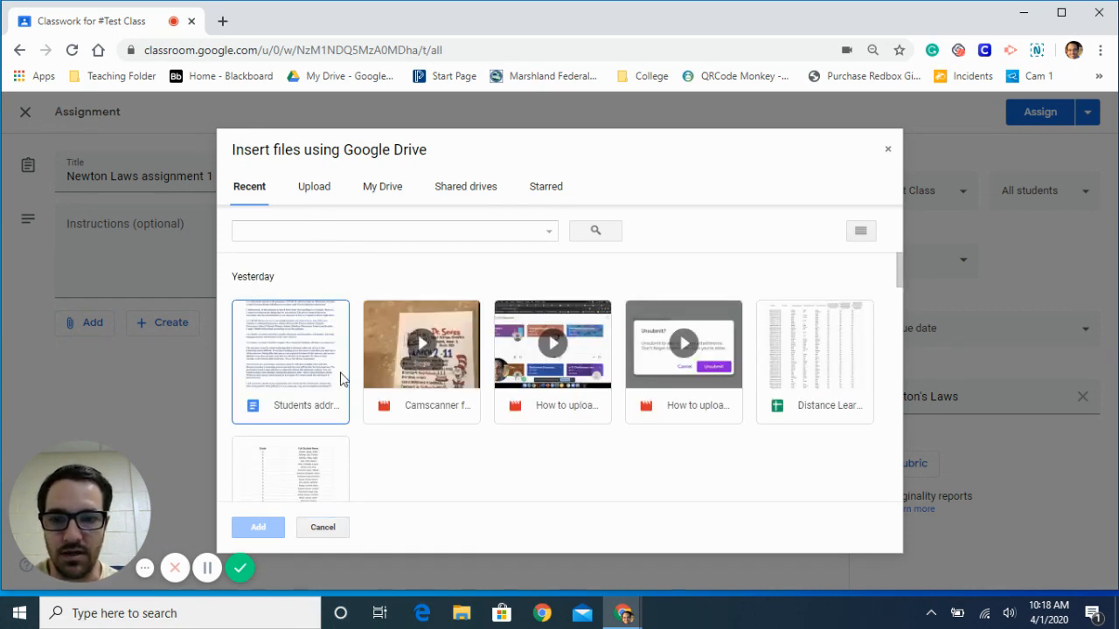
{"action": "left_click", "coordinate": [387, 190]}
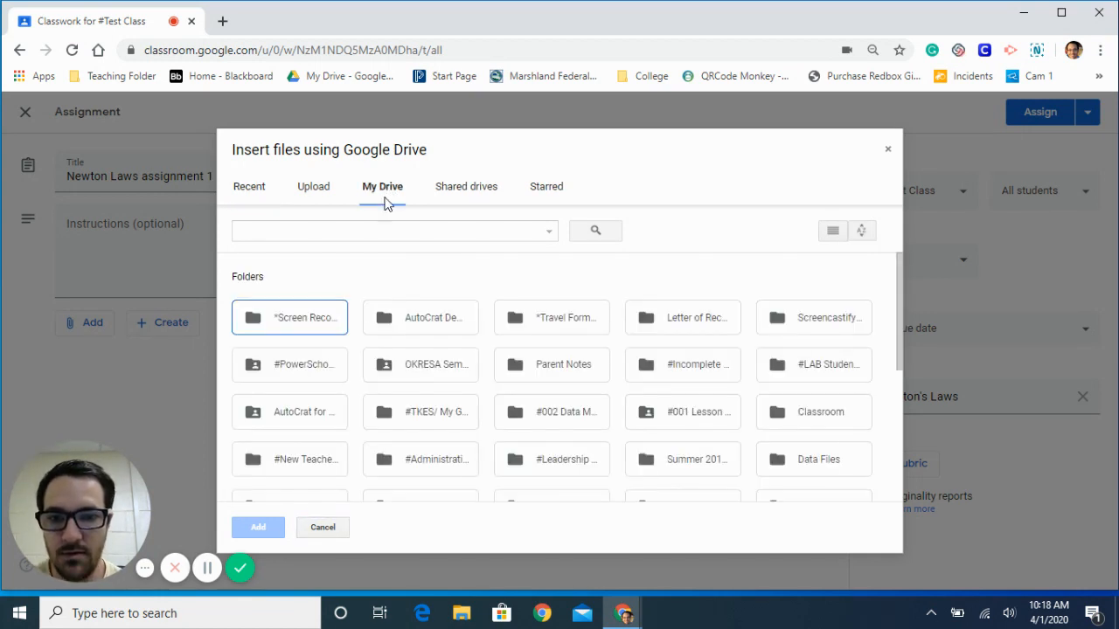
{"action": "scroll", "coordinate": [410, 392], "scroll_direction": "down", "scroll_amount": 2}
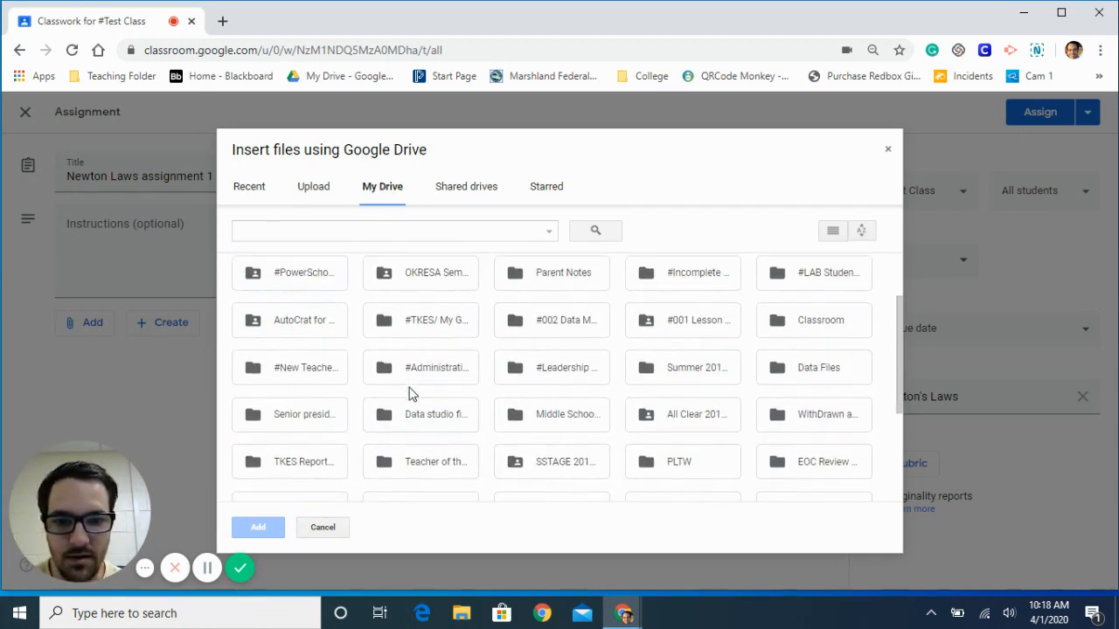
{"action": "scroll", "coordinate": [409, 393], "scroll_direction": "down", "scroll_amount": 1}
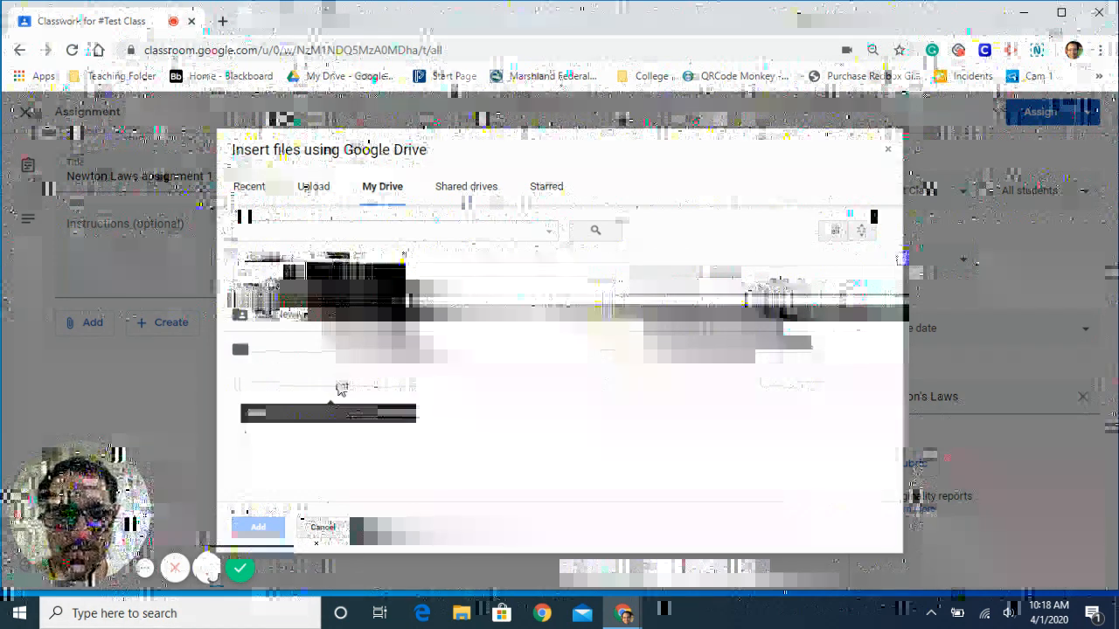
{"action": "left_click", "coordinate": [337, 384]}
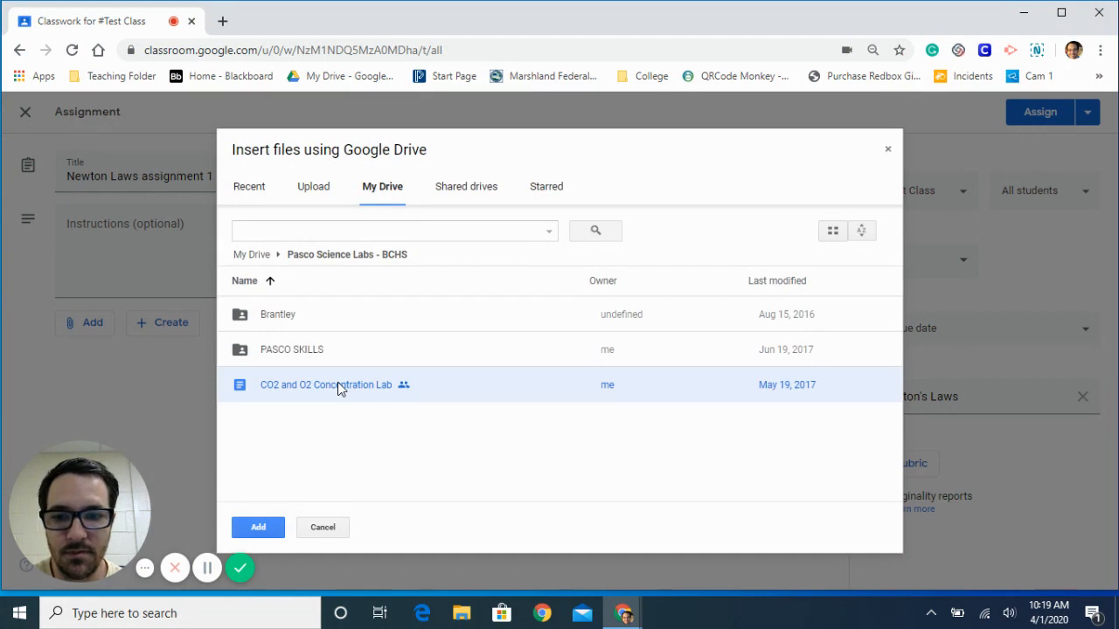
{"action": "left_click", "coordinate": [256, 528]}
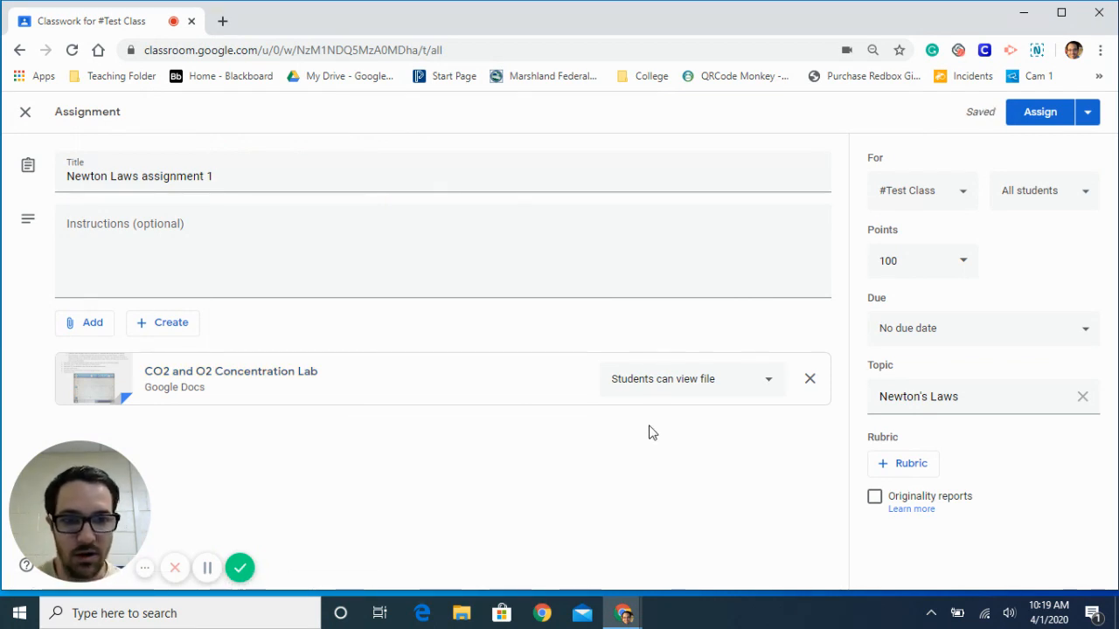
- Look over the student access options for the attached lab document without choosing a different one
{"action": "left_click", "coordinate": [663, 383]}
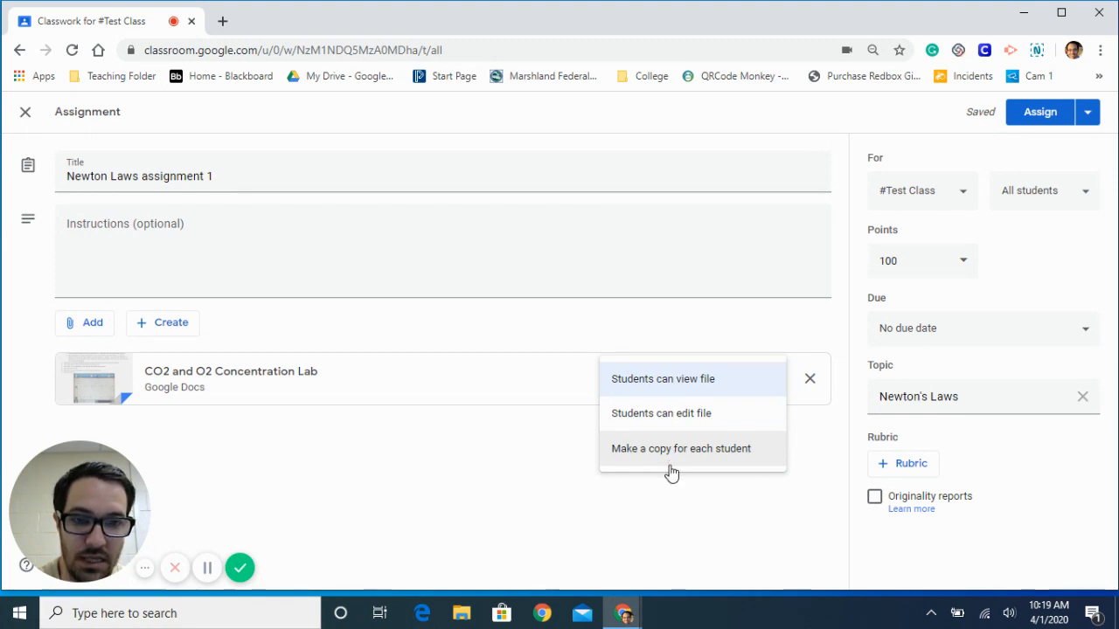
{"action": "left_click", "coordinate": [660, 496]}
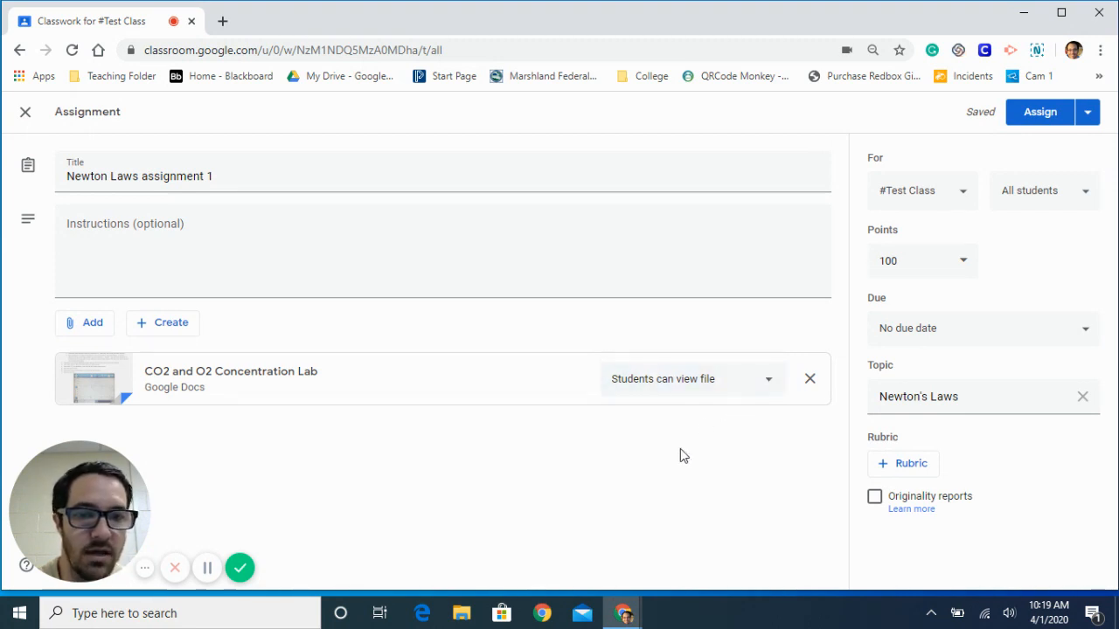
{"action": "left_click", "coordinate": [724, 392]}
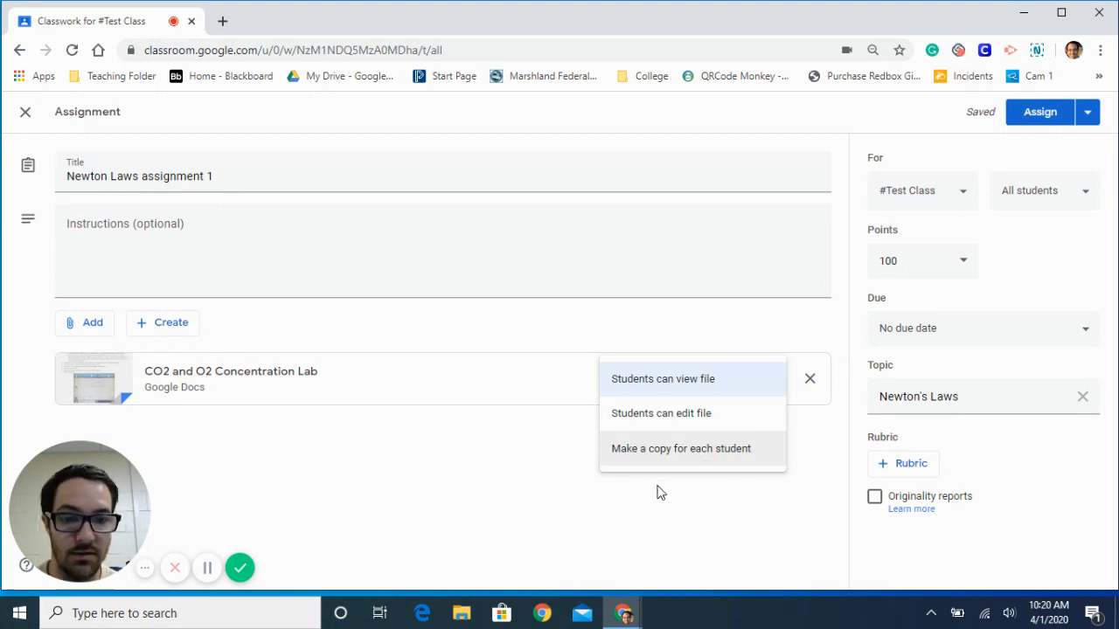
{"action": "left_click", "coordinate": [660, 534]}
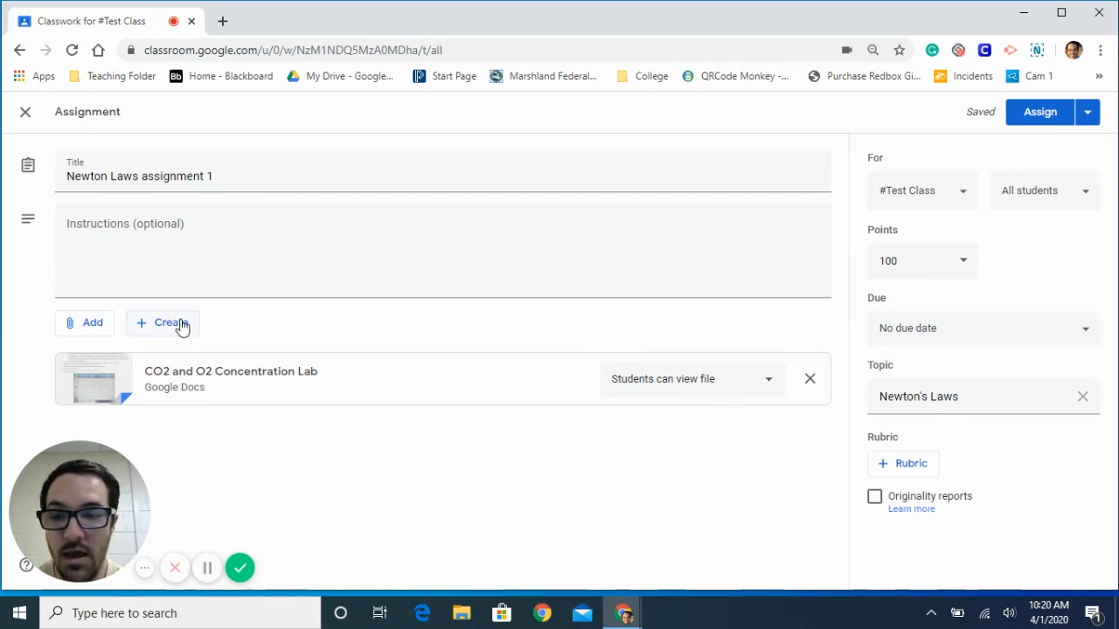
- Search YouTube for "newtons laws" and attach the video "Newton's Laws: Crash Course Physics #5" to the assignment
{"action": "left_click", "coordinate": [93, 324]}
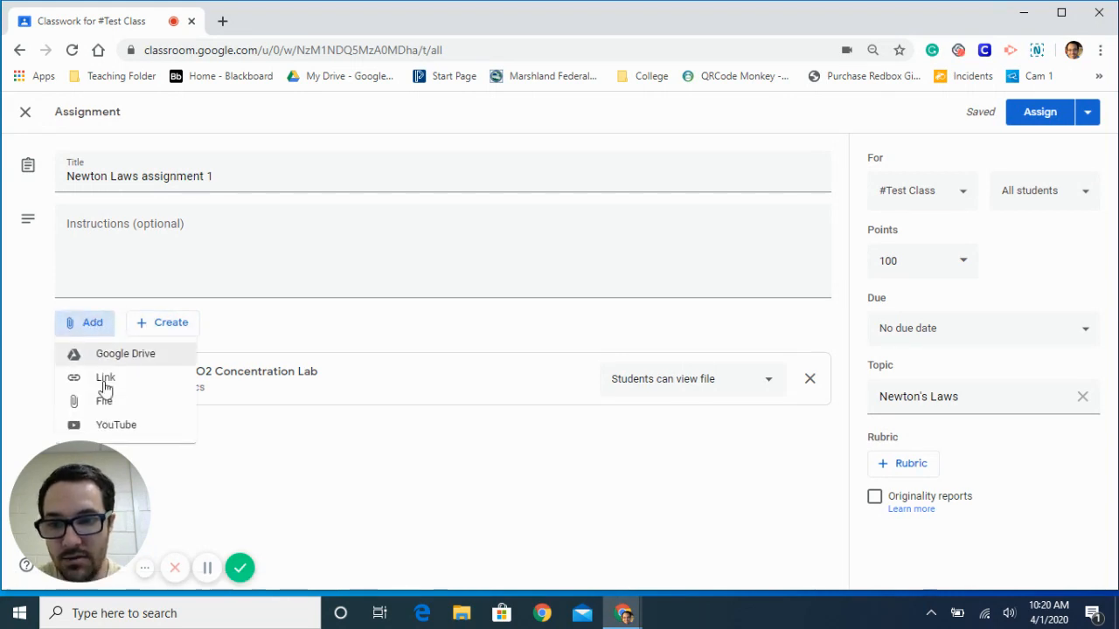
{"action": "left_click", "coordinate": [108, 428]}
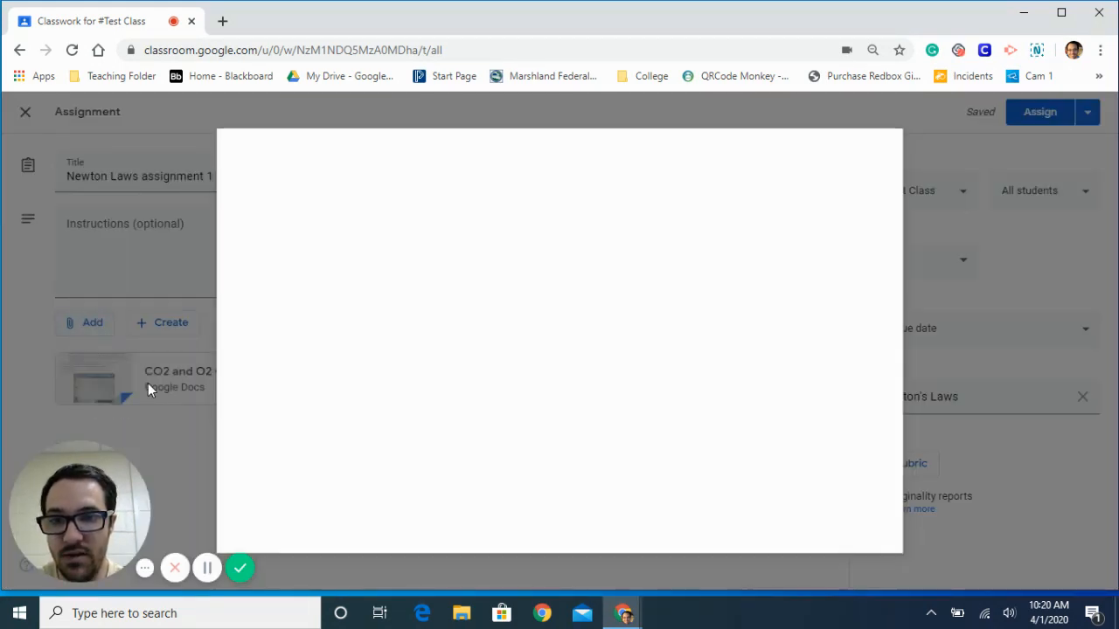
{"action": "left_click", "coordinate": [418, 231]}
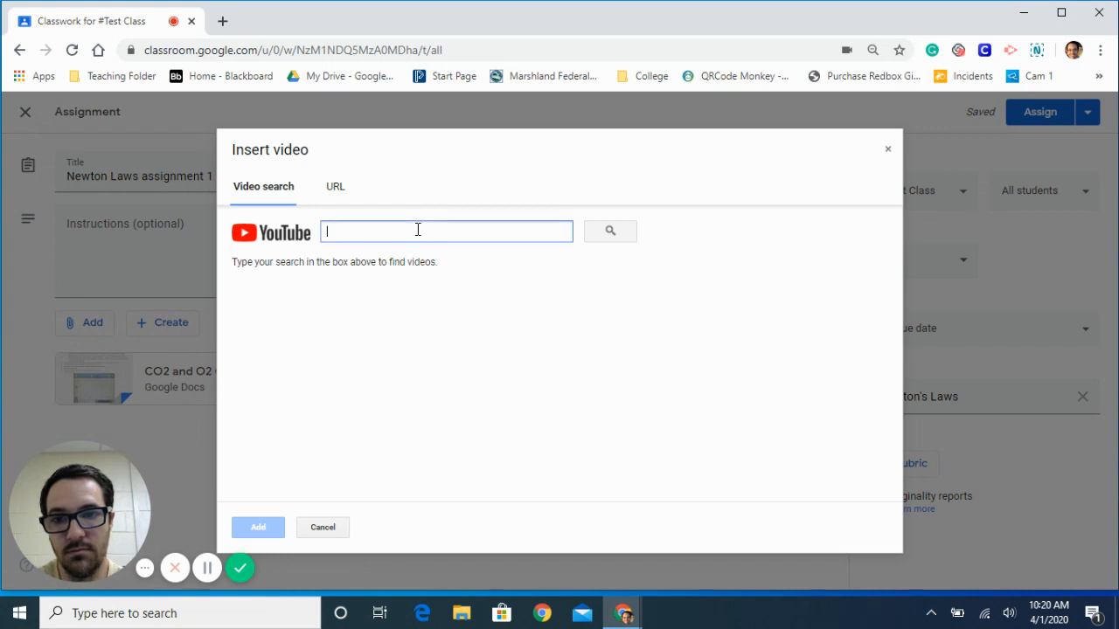
{"action": "type", "text": "newtons "}
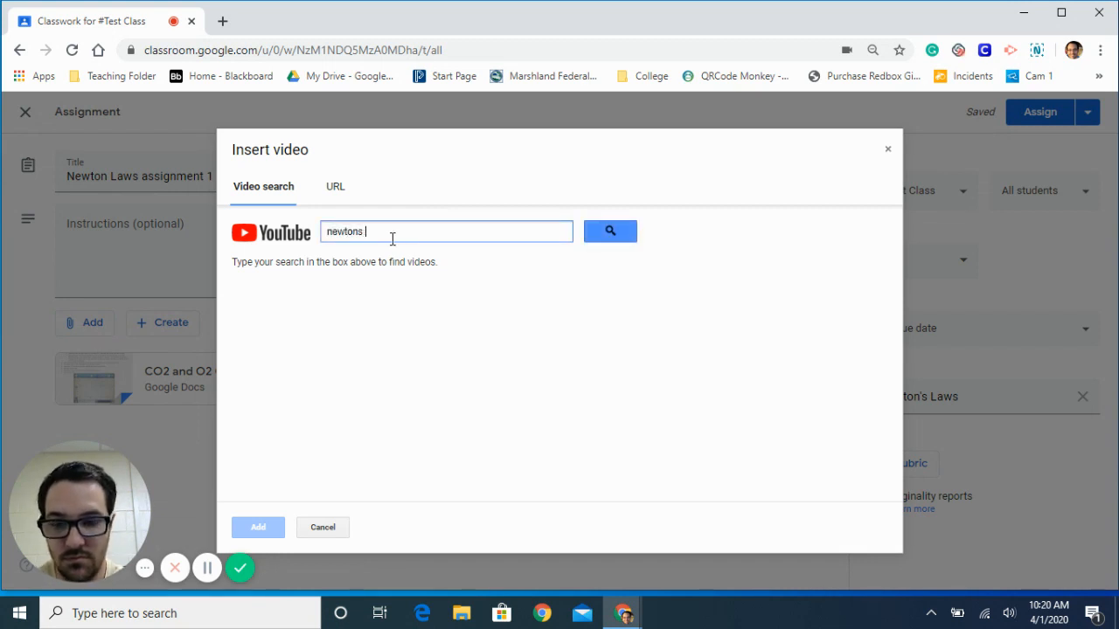
{"action": "type", "text": "laws"}
{"action": "key", "text": "Return"}
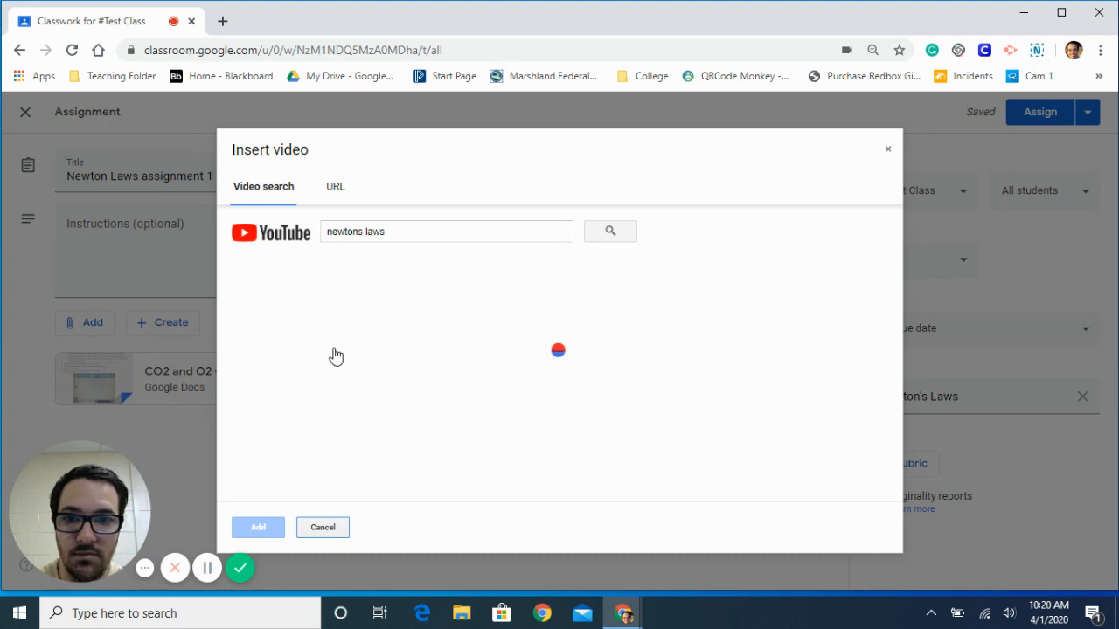
{"action": "left_click", "coordinate": [394, 315]}
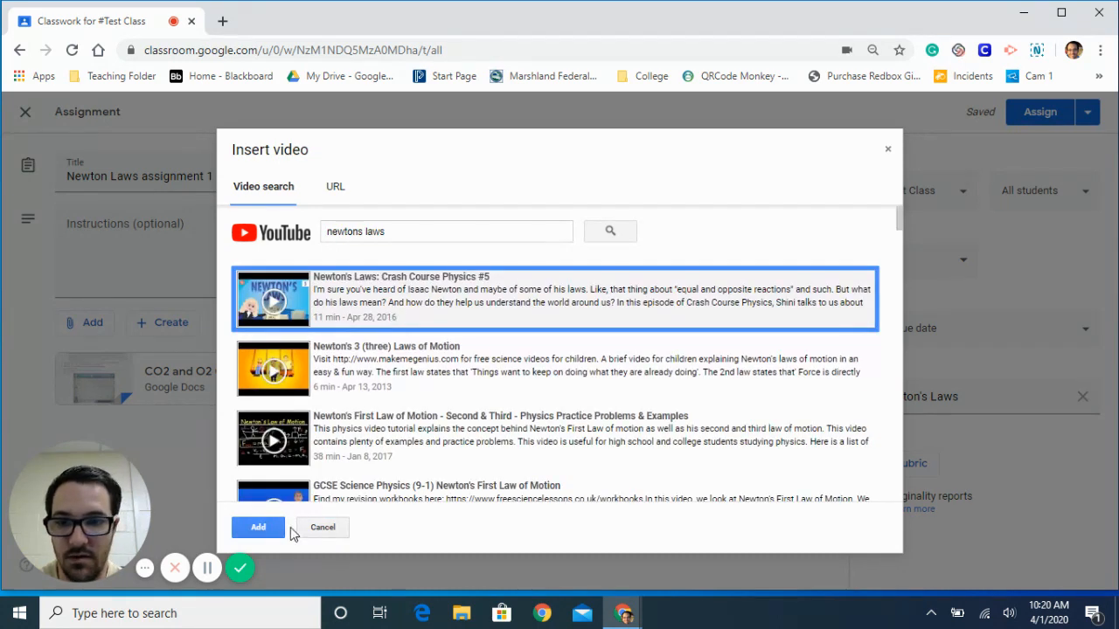
{"action": "left_click", "coordinate": [259, 528]}
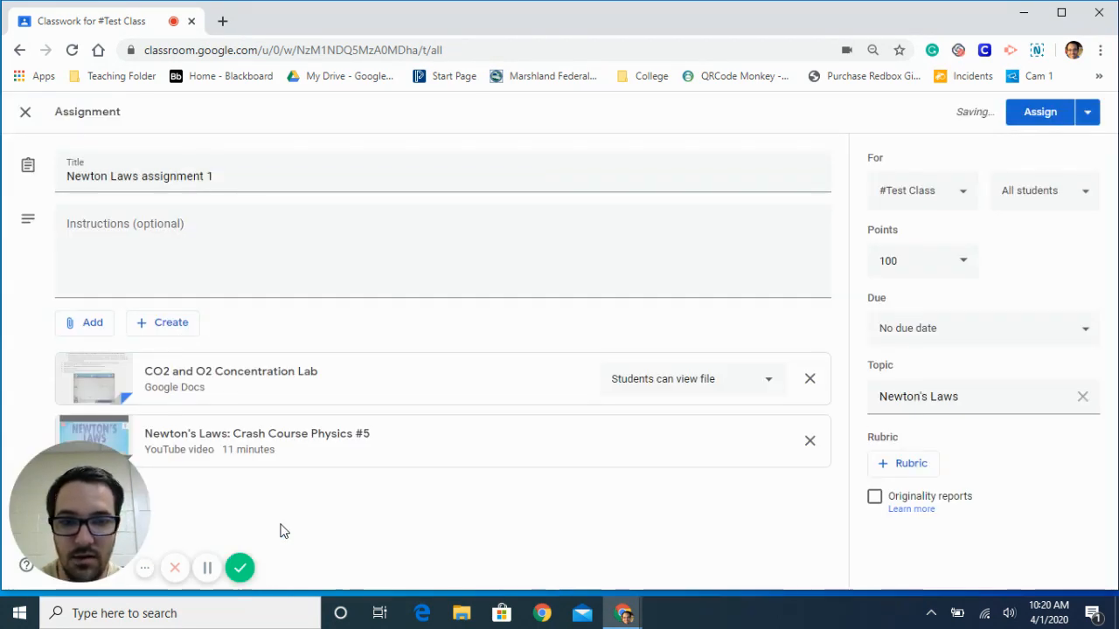
- Enter the instructions "Watch video and do the assignment" and set the lab document to make a copy for each student
{"action": "left_click", "coordinate": [229, 215]}
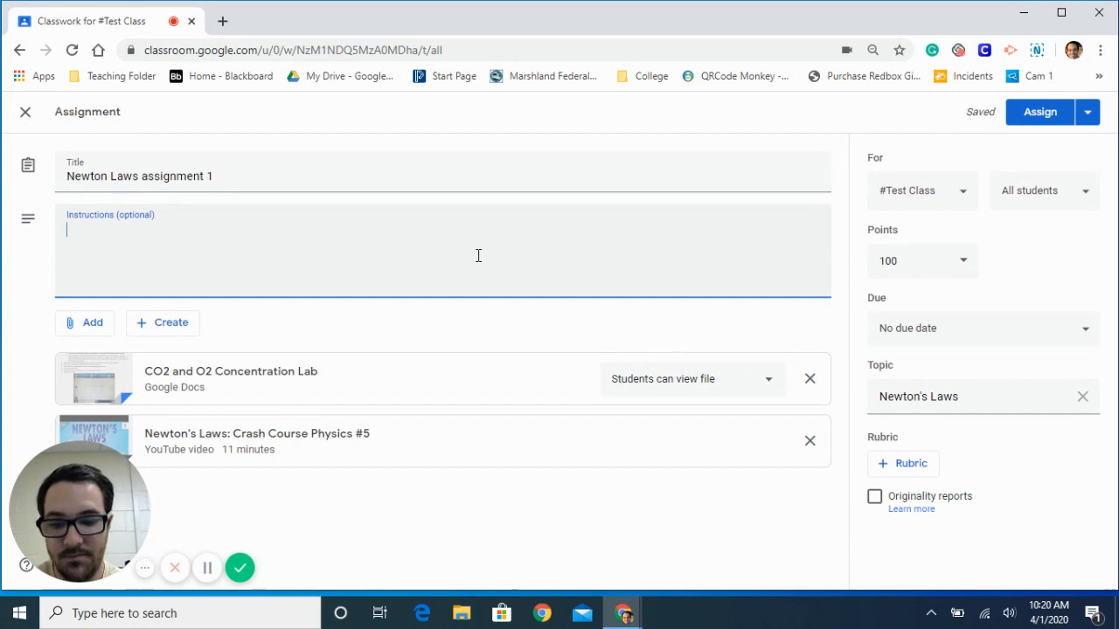
{"action": "type", "text": "Watch video and do the ass"}
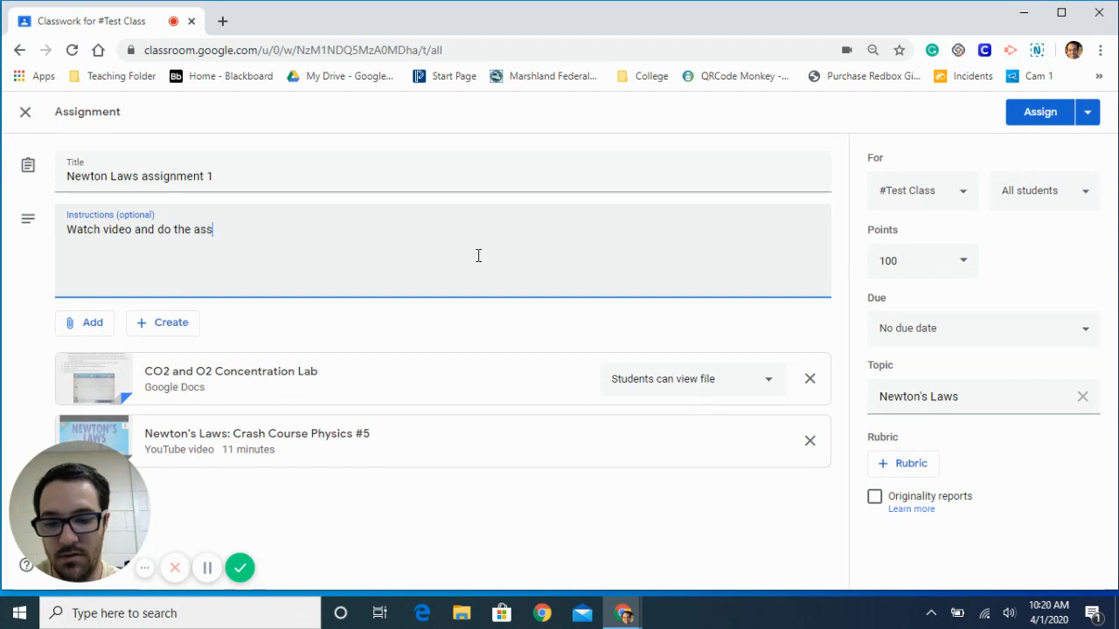
{"action": "left_click", "coordinate": [695, 381]}
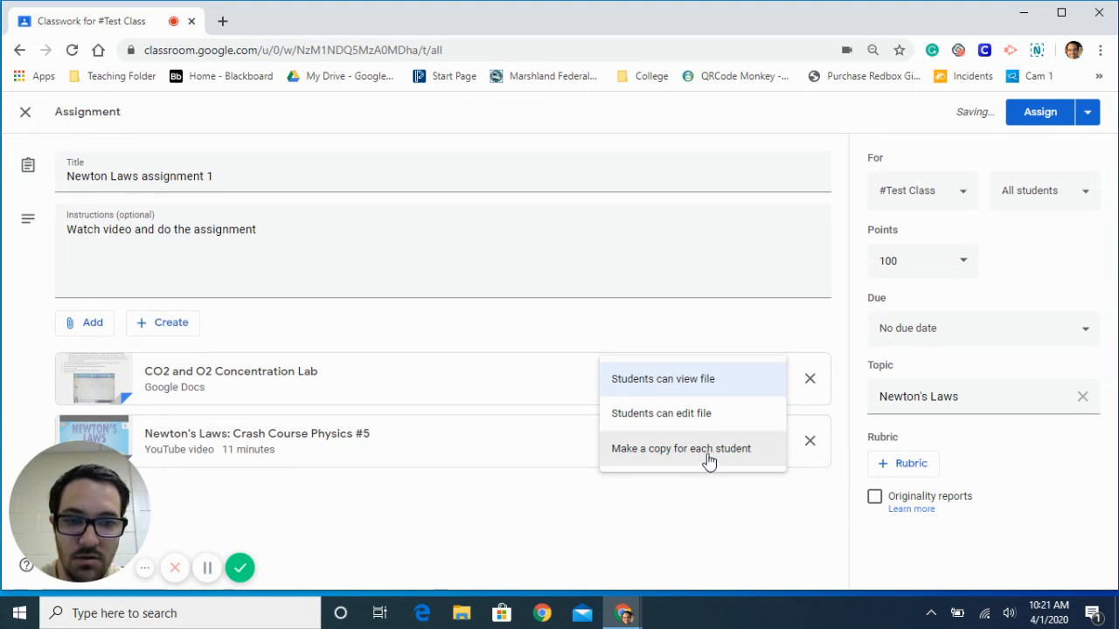
{"action": "left_click", "coordinate": [710, 454]}
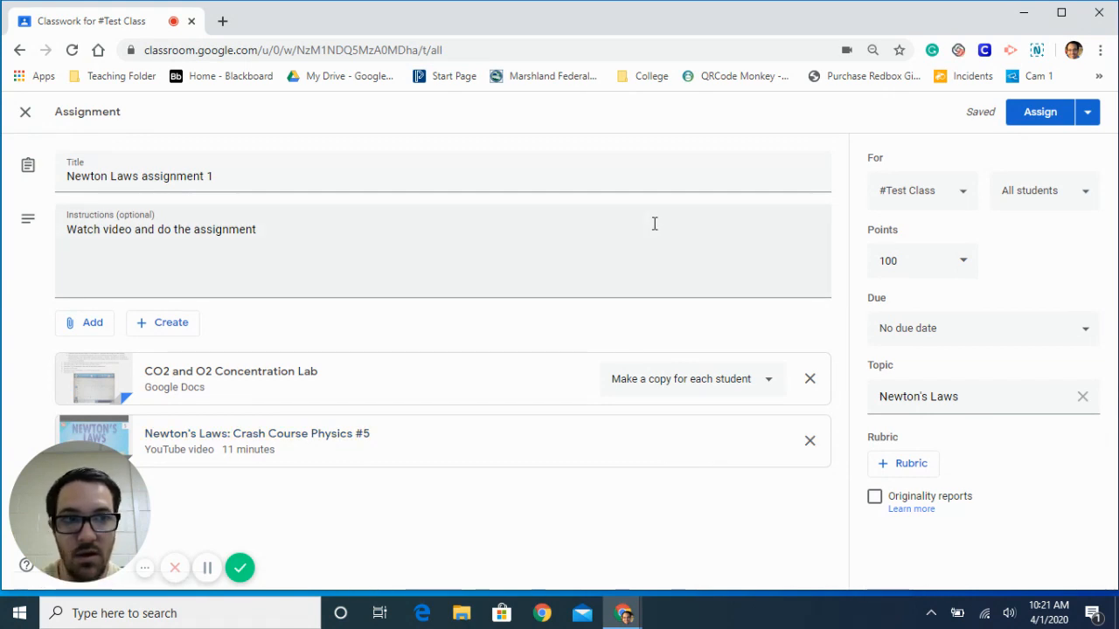
- Check the assignment's scheduling settings without scheduling it, and assign it to #Test Class immediately
{"action": "left_click", "coordinate": [1087, 114]}
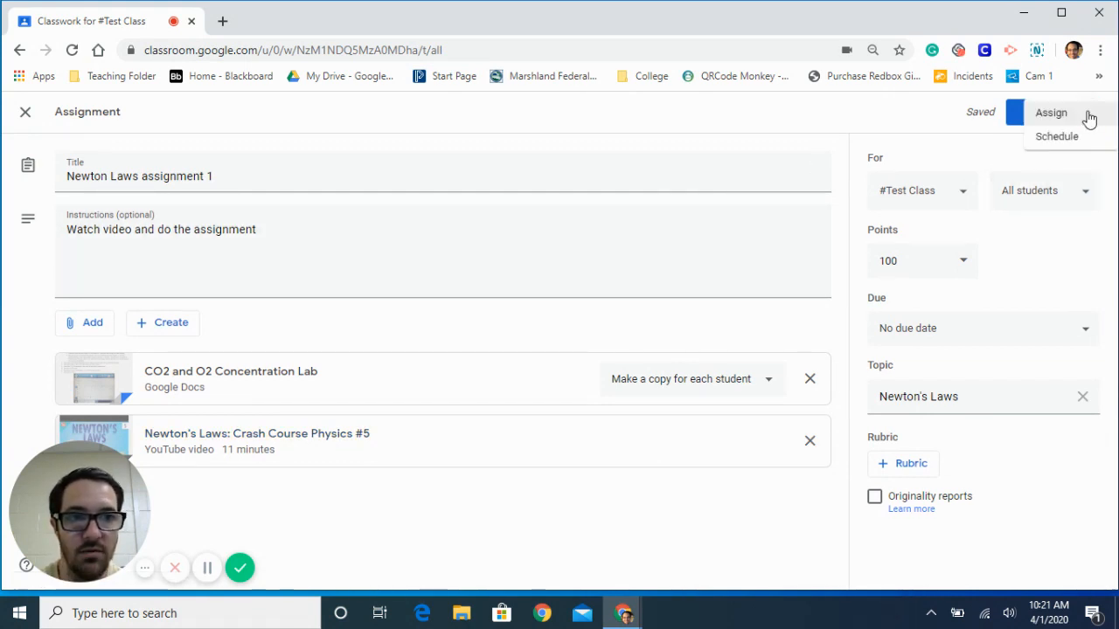
{"action": "left_click", "coordinate": [1072, 142]}
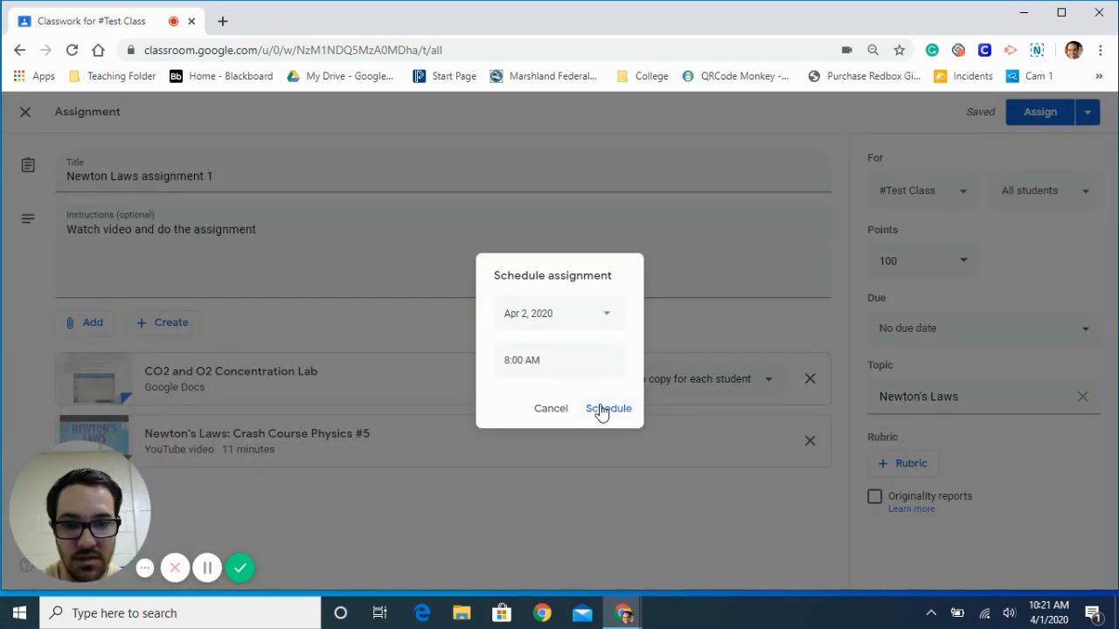
{"action": "left_click", "coordinate": [561, 412]}
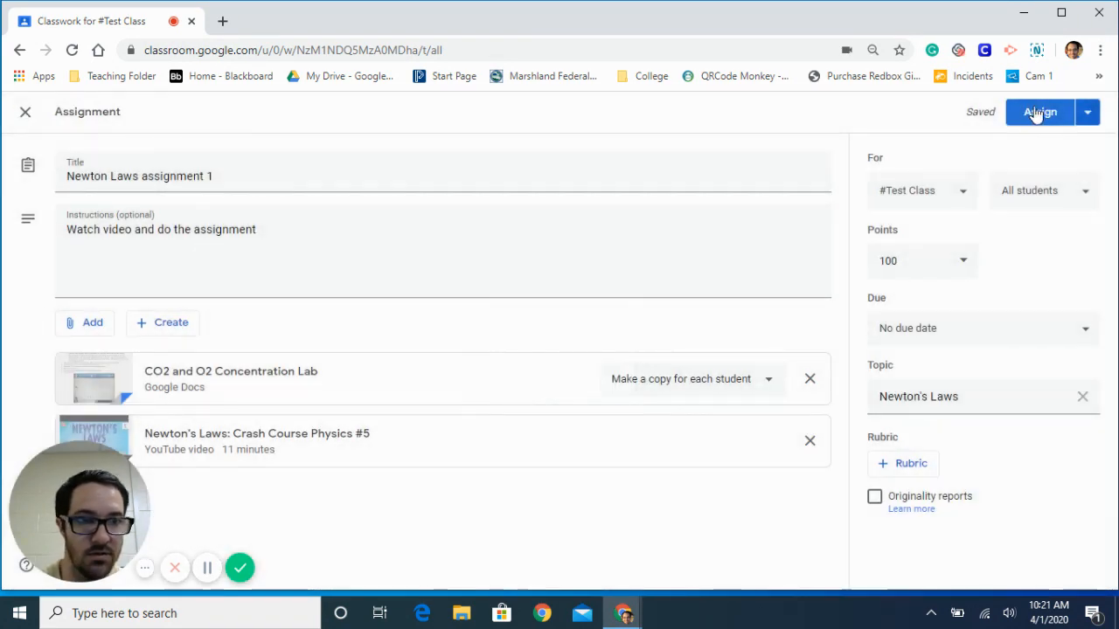
{"action": "left_click", "coordinate": [1035, 114]}
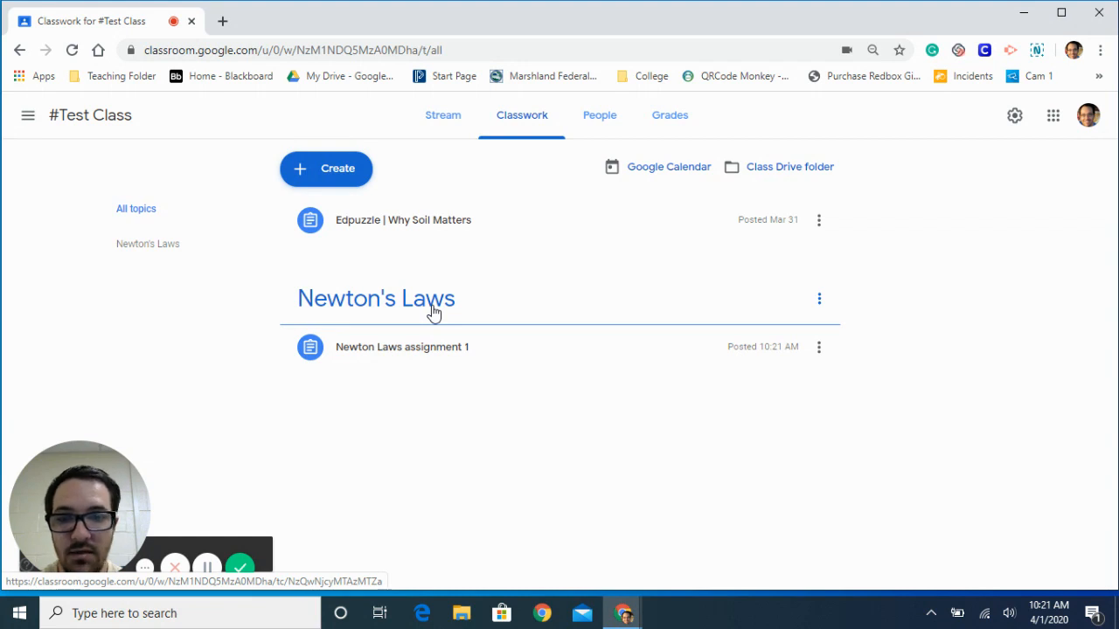
- Create a second classwork assignment titled "Assignment 2" under the existing topic "Newton's Laws" and assign it to the class
{"action": "left_click", "coordinate": [350, 168]}
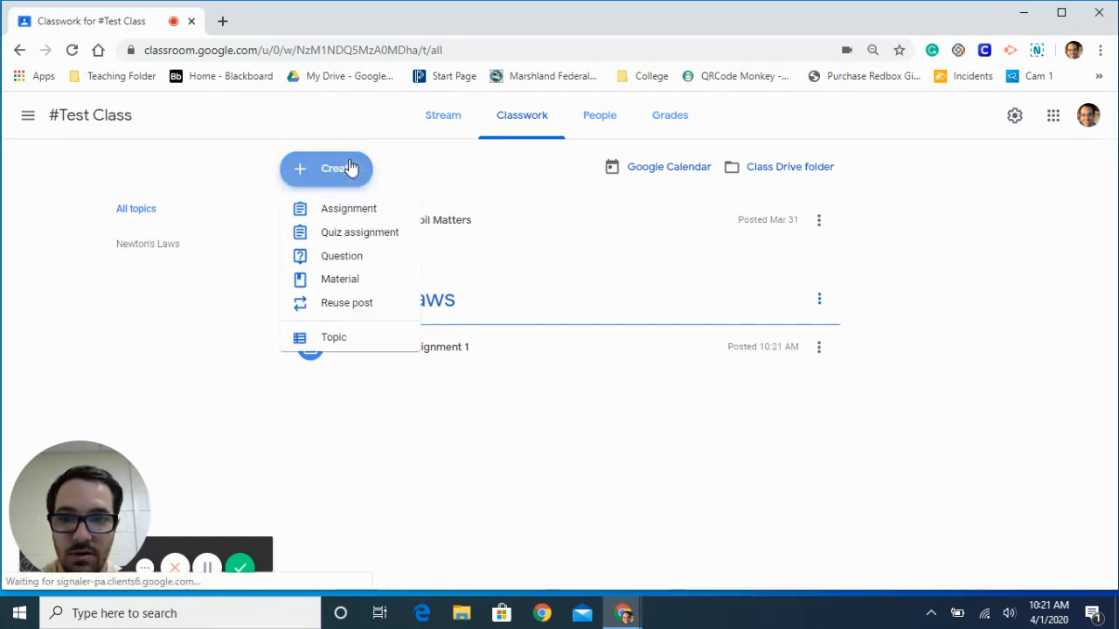
{"action": "left_click", "coordinate": [350, 214]}
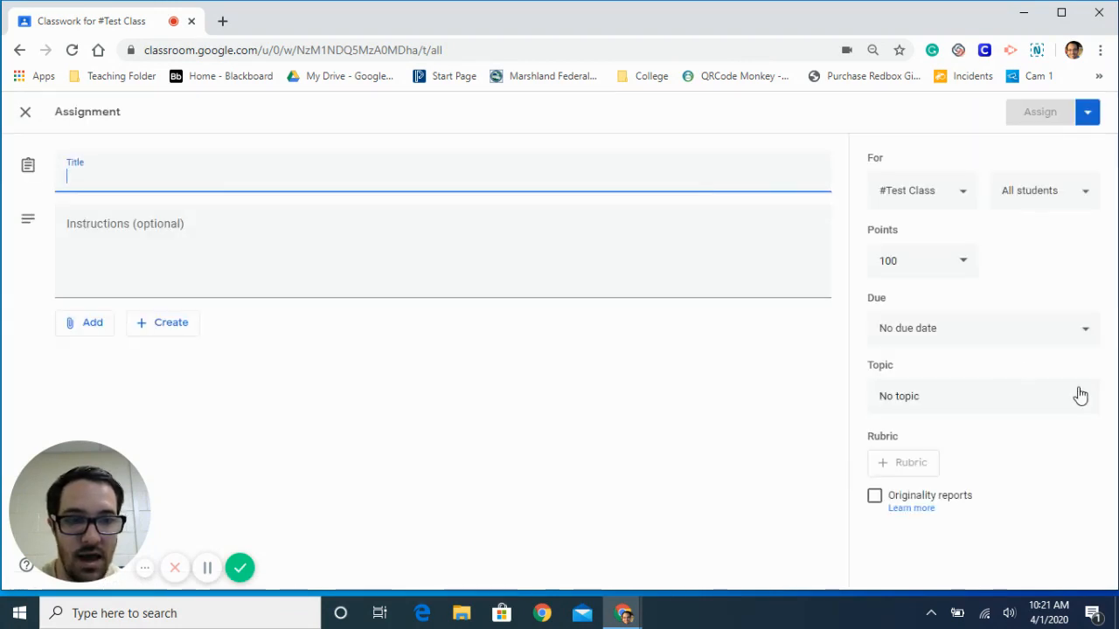
{"action": "left_click", "coordinate": [1090, 396]}
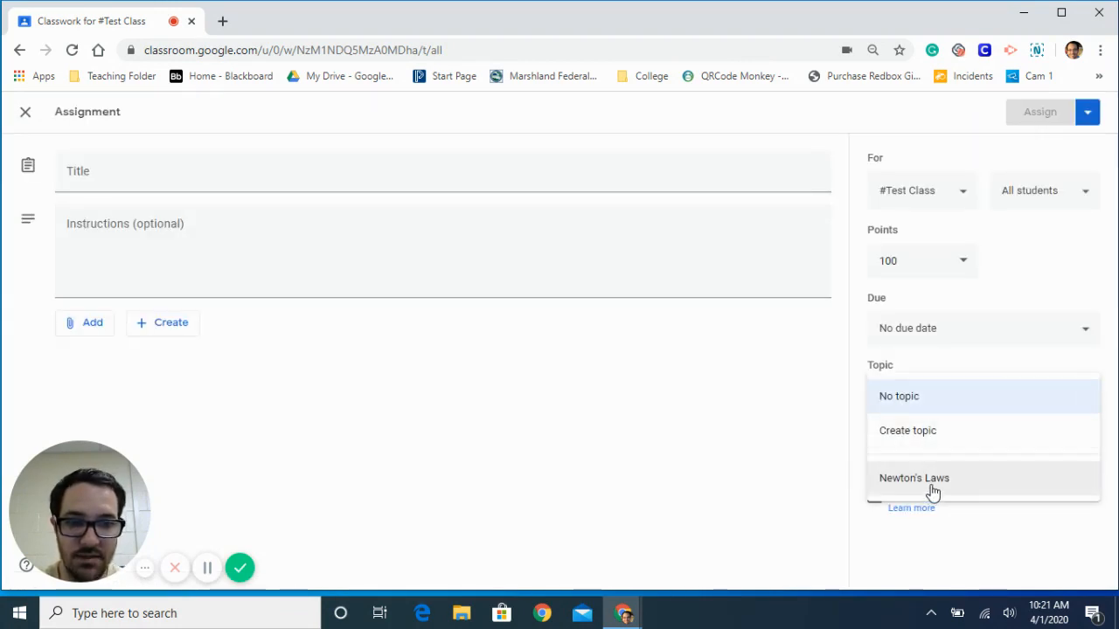
{"action": "left_click", "coordinate": [932, 487]}
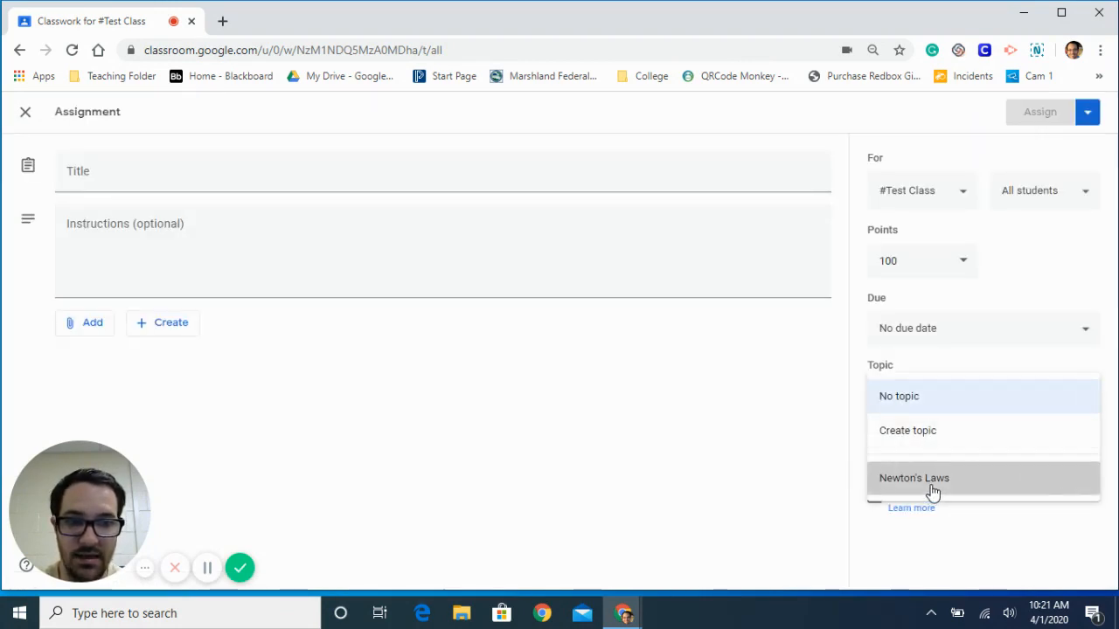
{"action": "left_click", "coordinate": [380, 168]}
{"action": "type", "text": "As"}
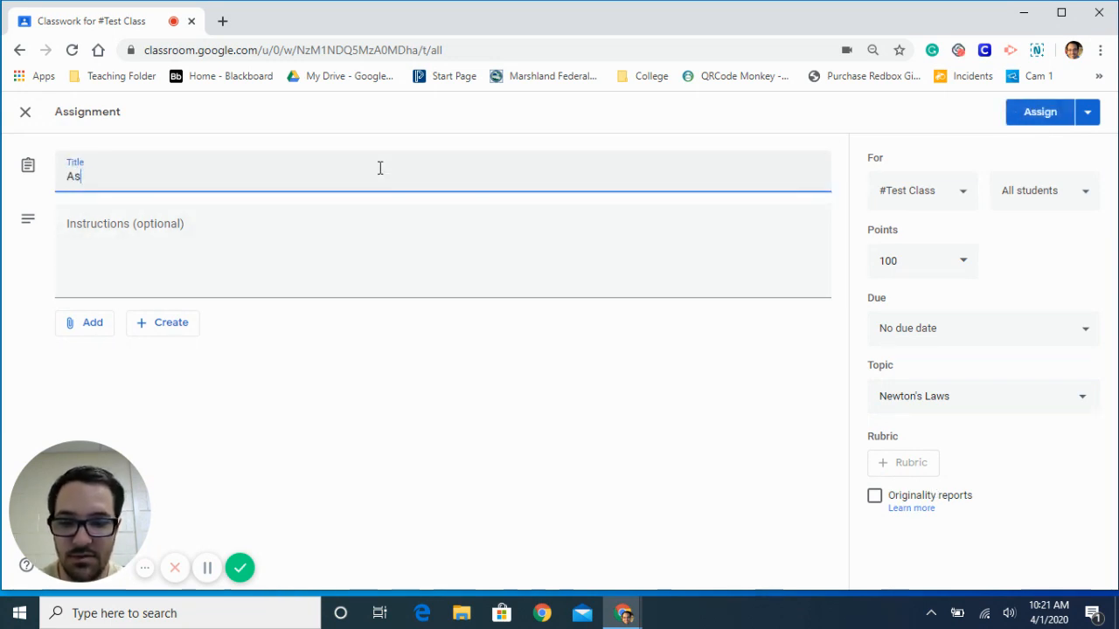
{"action": "type", "text": "signment 2"}
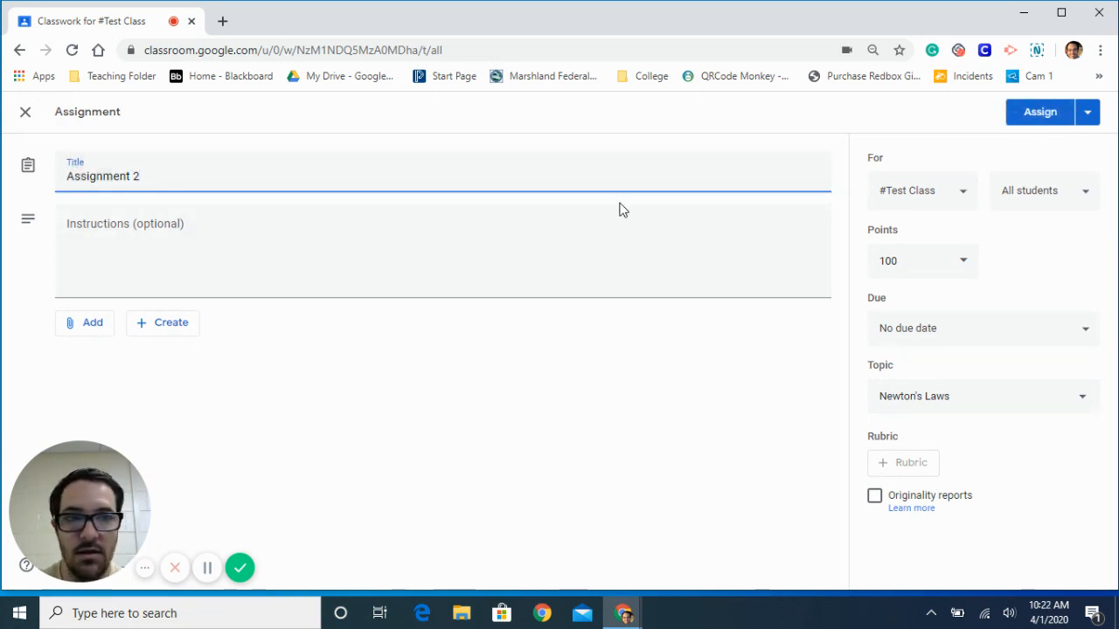
{"action": "left_click", "coordinate": [1044, 115]}
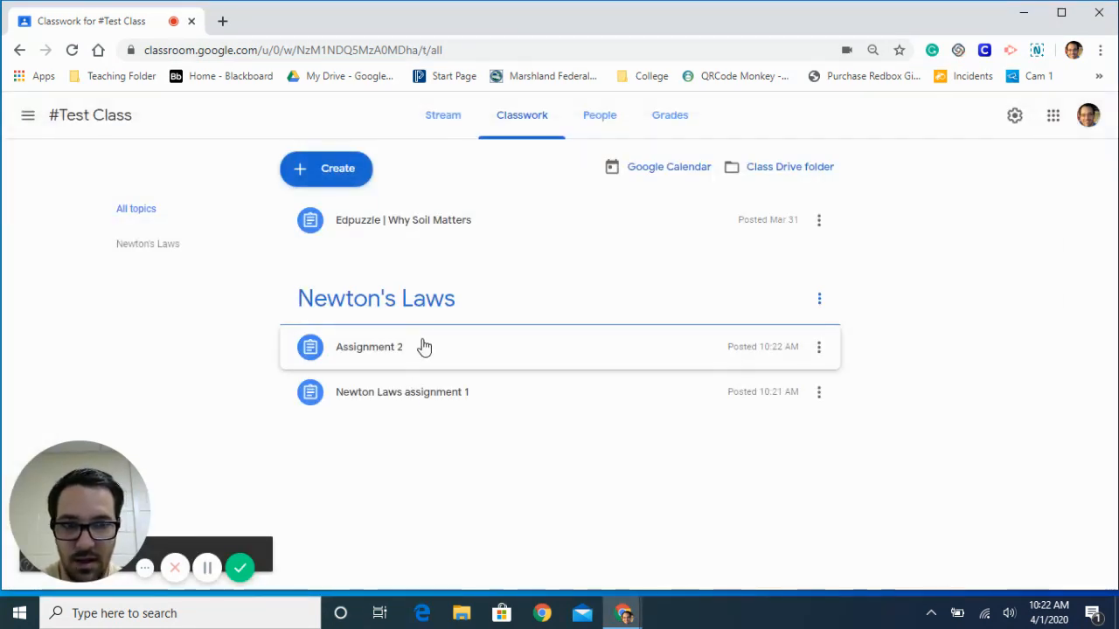
- Create an assignment titled "Gas Laws 1" under a new topic named "Gas Laws" and assign it to #Test Class
{"action": "left_click", "coordinate": [339, 171]}
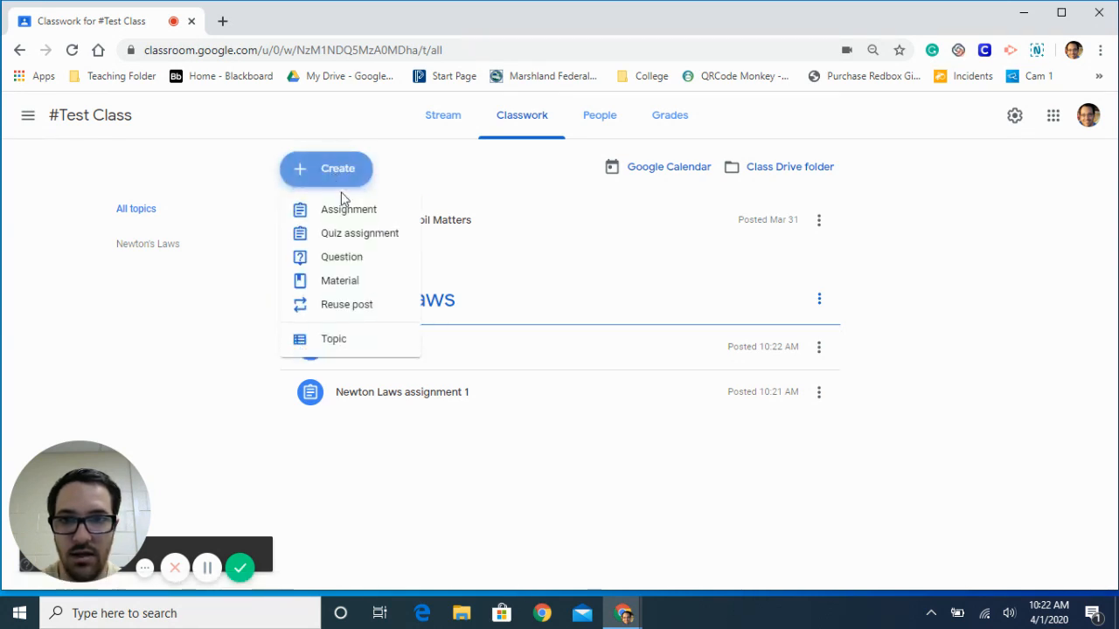
{"action": "left_click", "coordinate": [343, 209]}
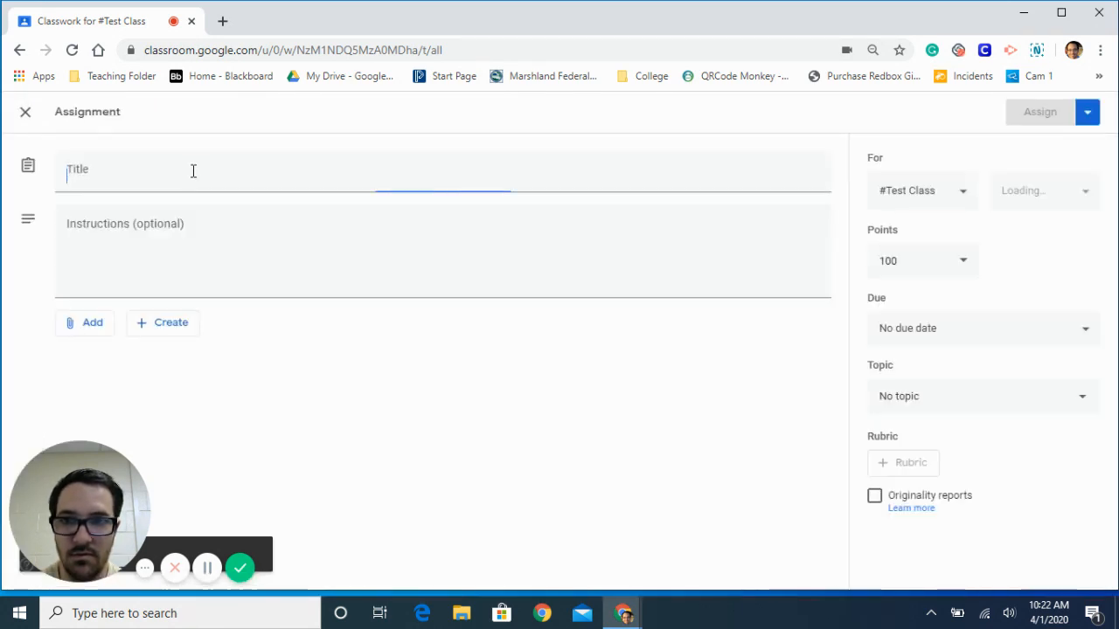
{"action": "type", "text": "Gas Laws"}
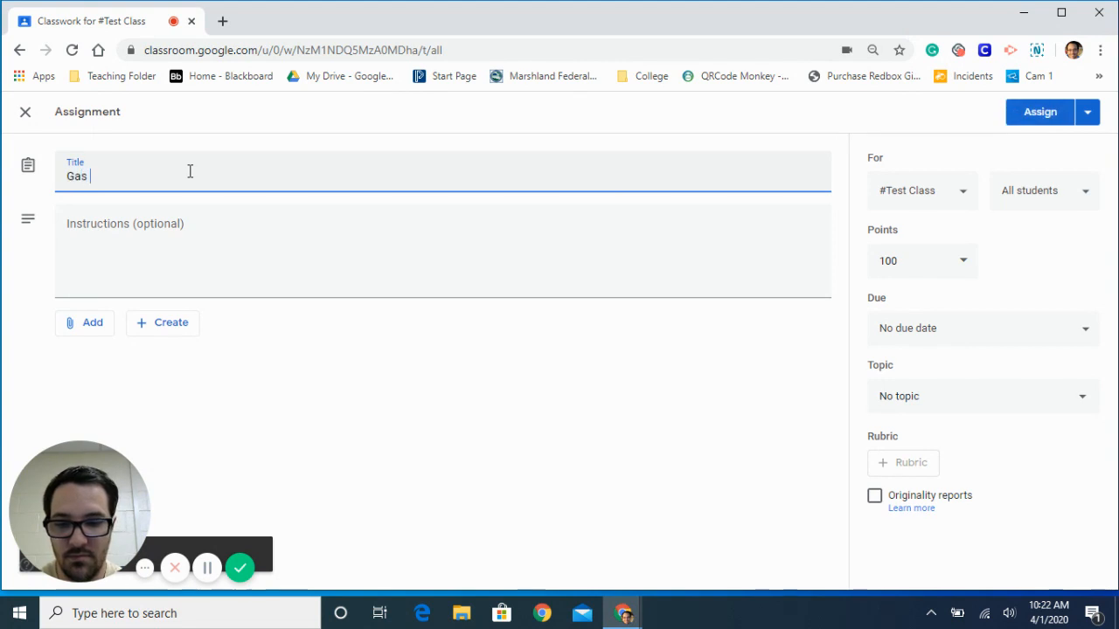
{"action": "left_click", "coordinate": [932, 403]}
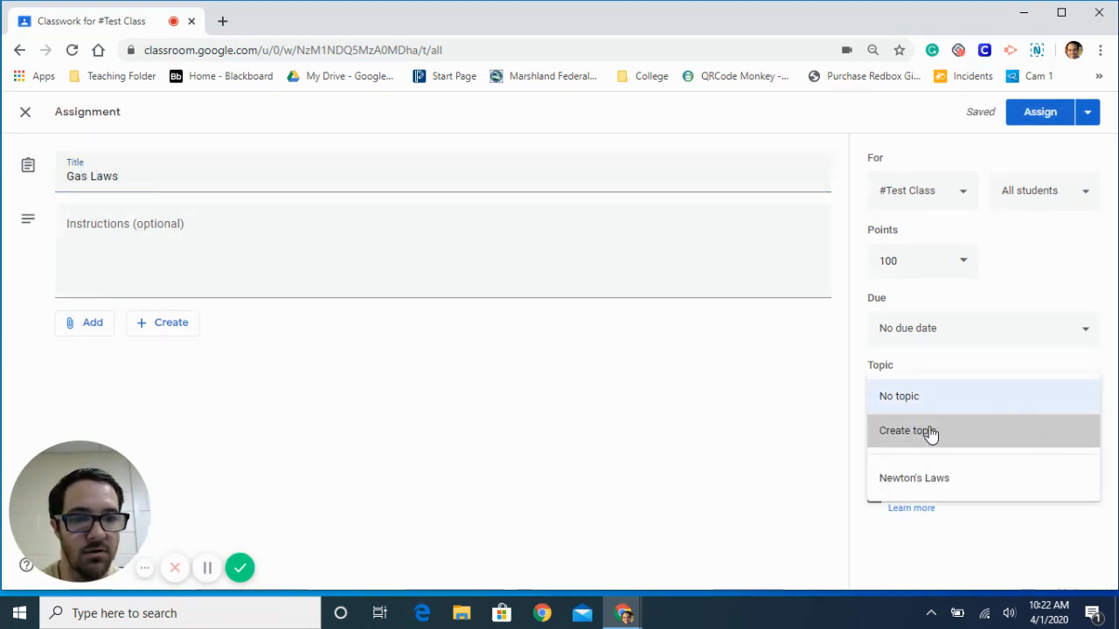
{"action": "left_click", "coordinate": [930, 431]}
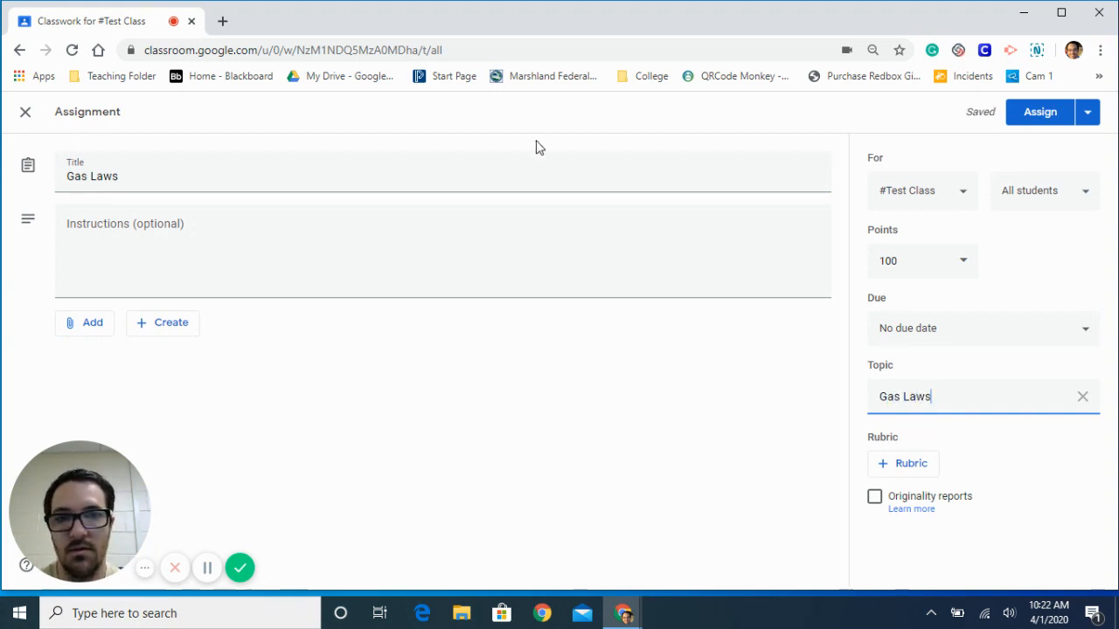
{"action": "left_click", "coordinate": [524, 189]}
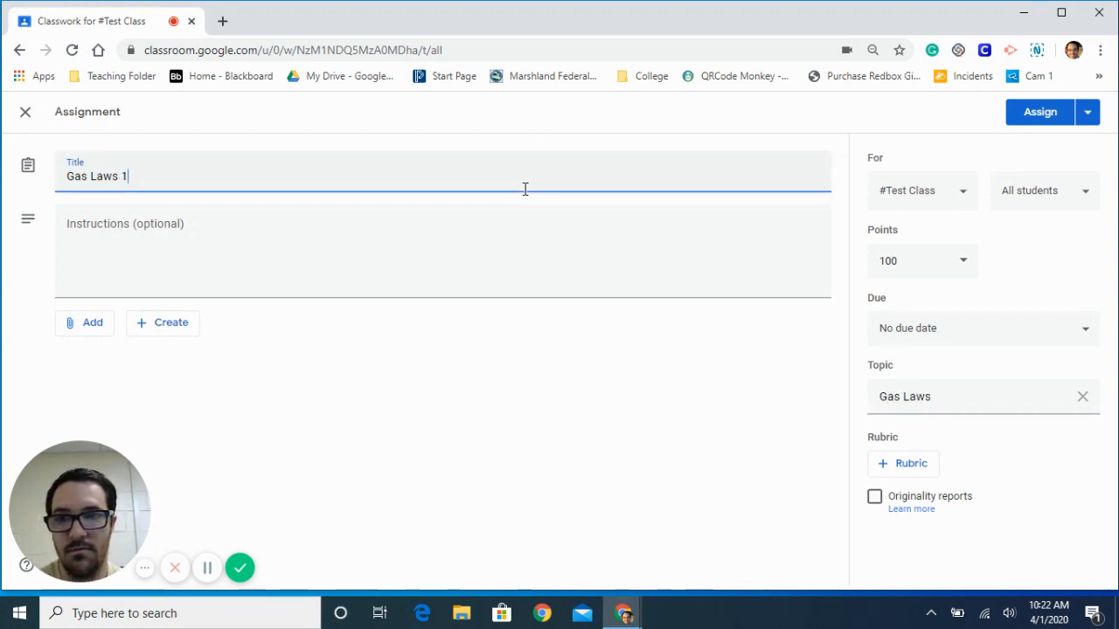
{"action": "left_click", "coordinate": [1030, 112]}
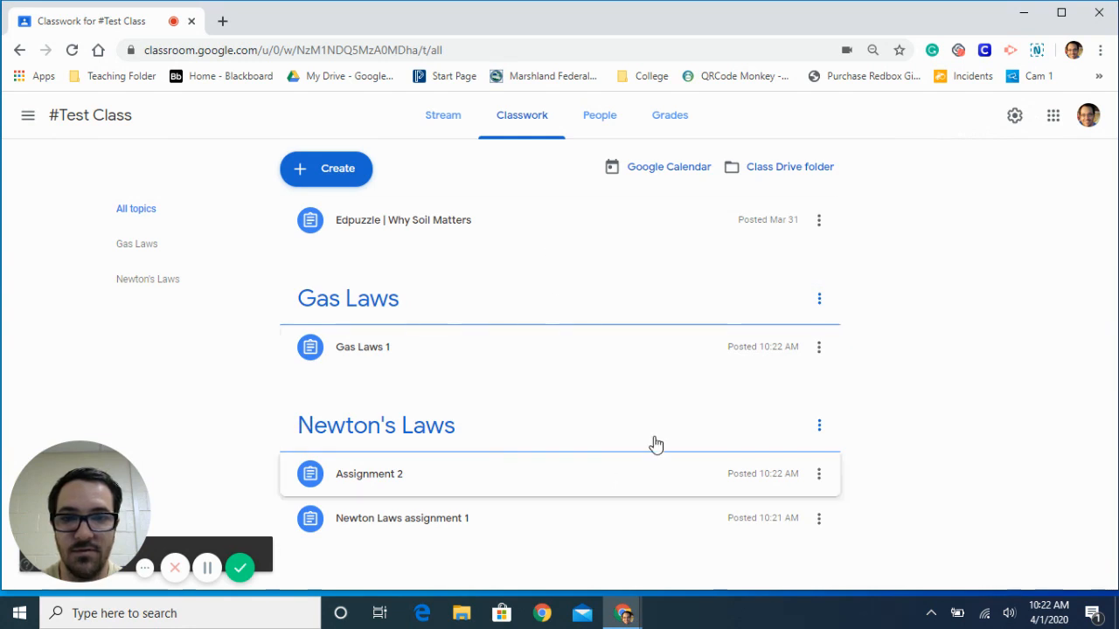
- Move the Gas Laws topic below Newton's Laws, and move it back above Newton's Laws
{"action": "left_click", "coordinate": [819, 302]}
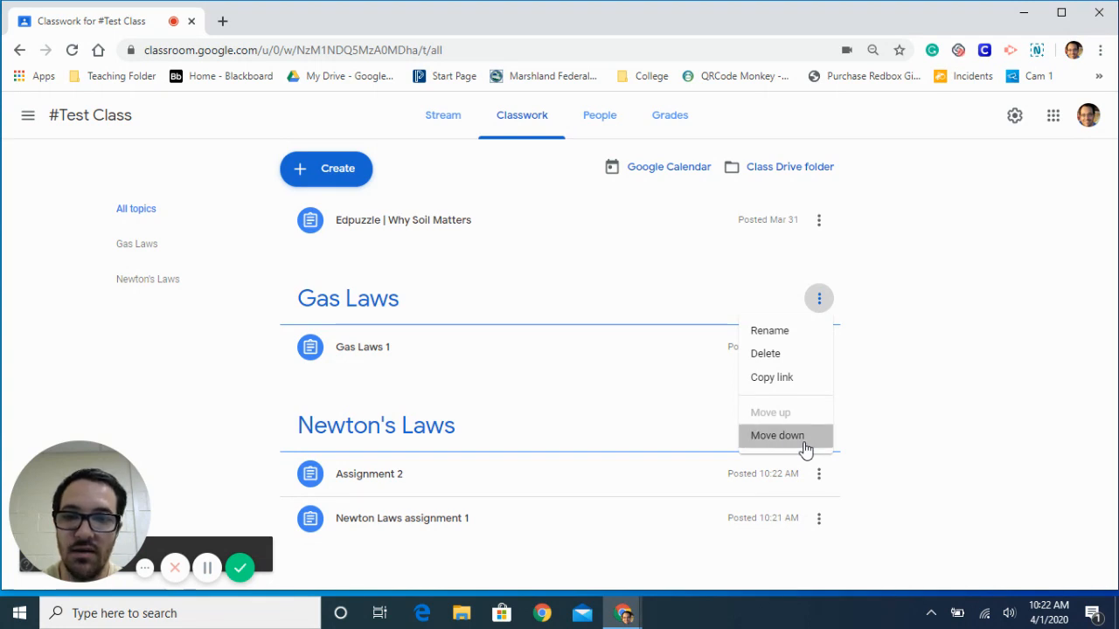
{"action": "left_click", "coordinate": [804, 444]}
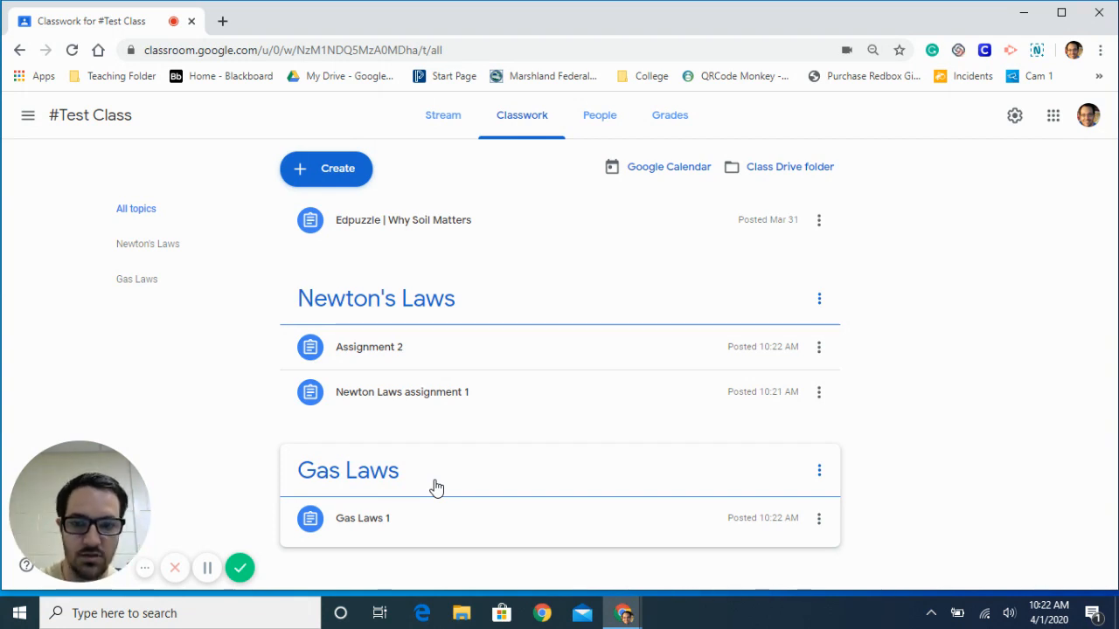
{"action": "left_click", "coordinate": [818, 471]}
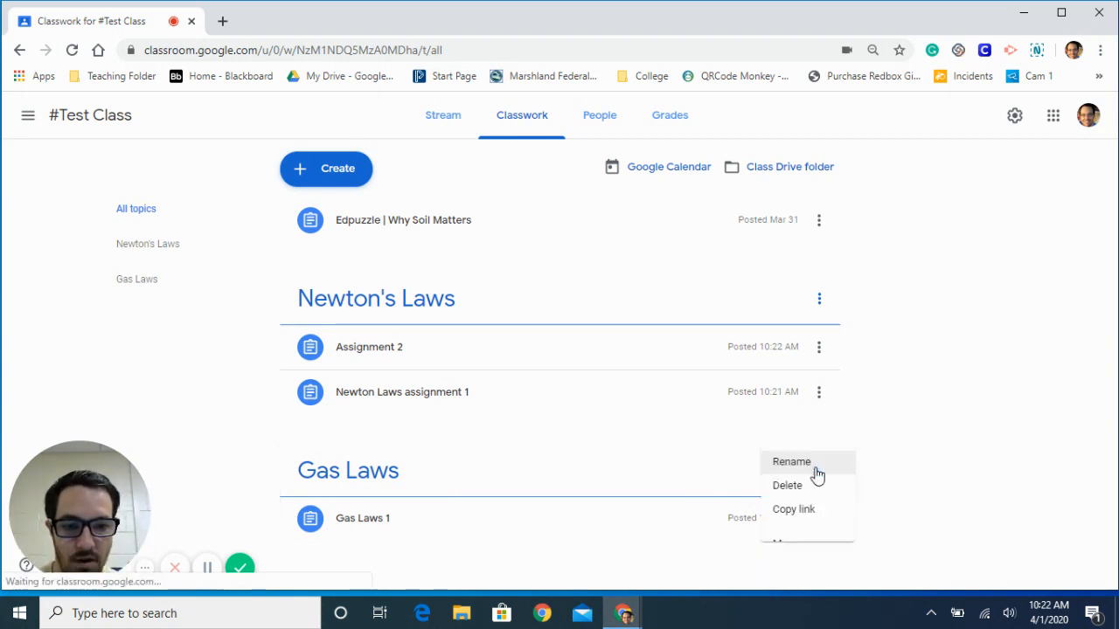
{"action": "left_click", "coordinate": [880, 540]}
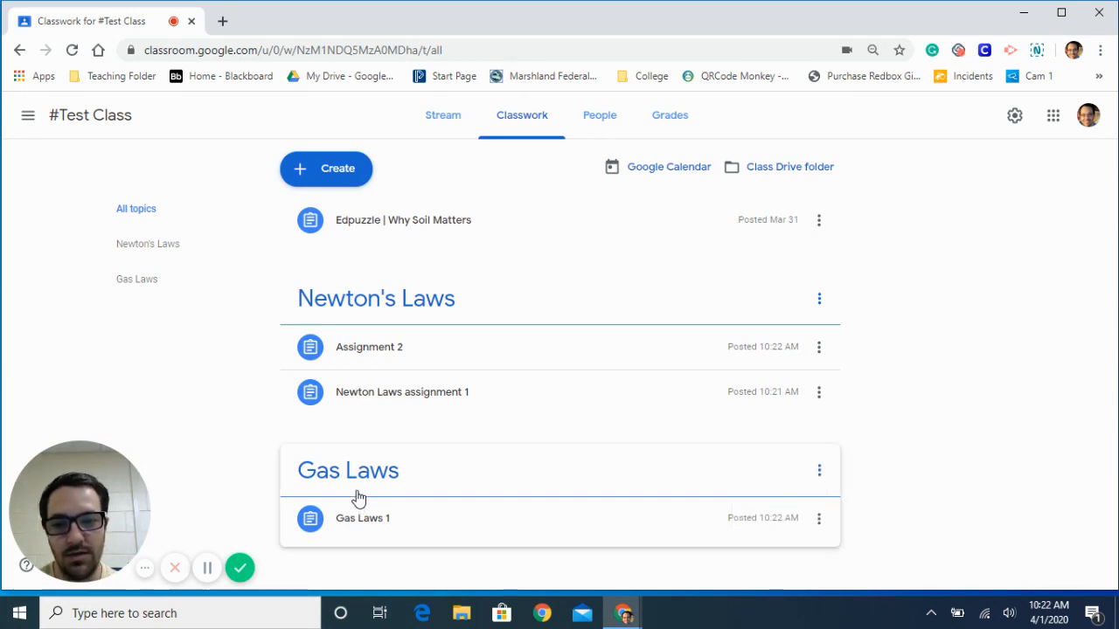
{"action": "left_click_drag", "start_coordinate": [342, 396], "coordinate": [372, 292]}
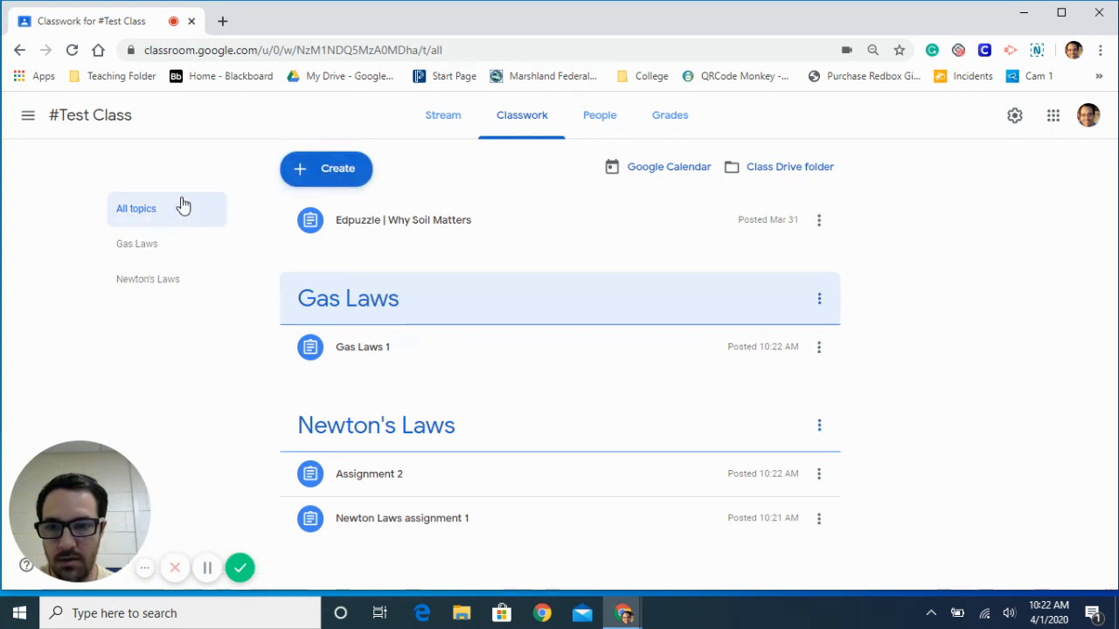
- Create an assignment titled "Chemistry 1" under a new topic named "Chemistry" and assign it to #Test Class
{"action": "left_click", "coordinate": [335, 174]}
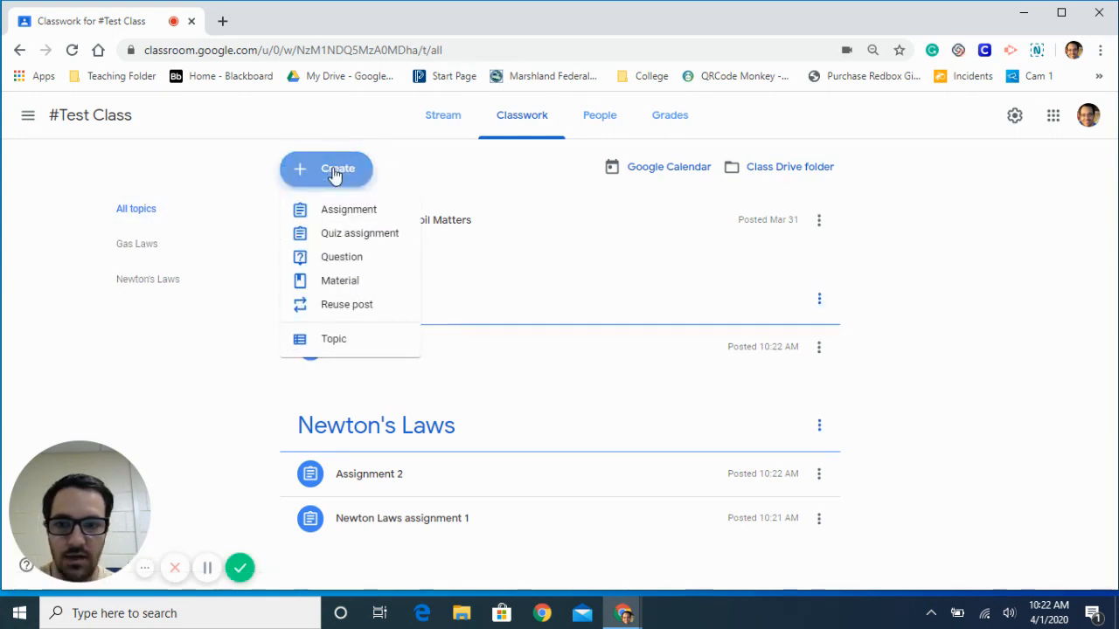
{"action": "left_click", "coordinate": [351, 213]}
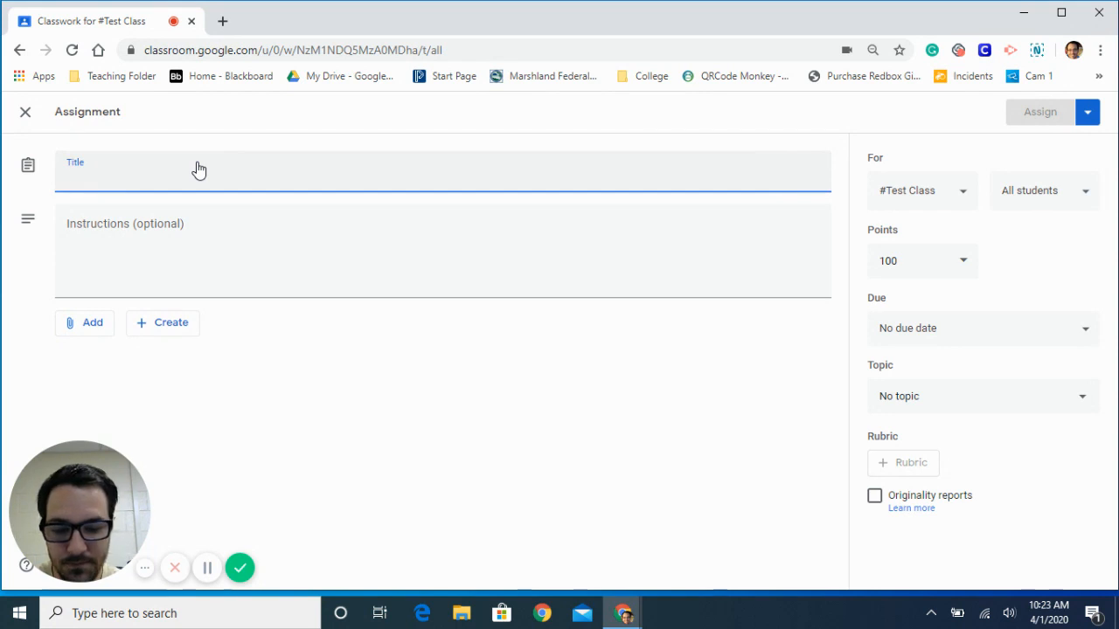
{"action": "type", "text": "C"}
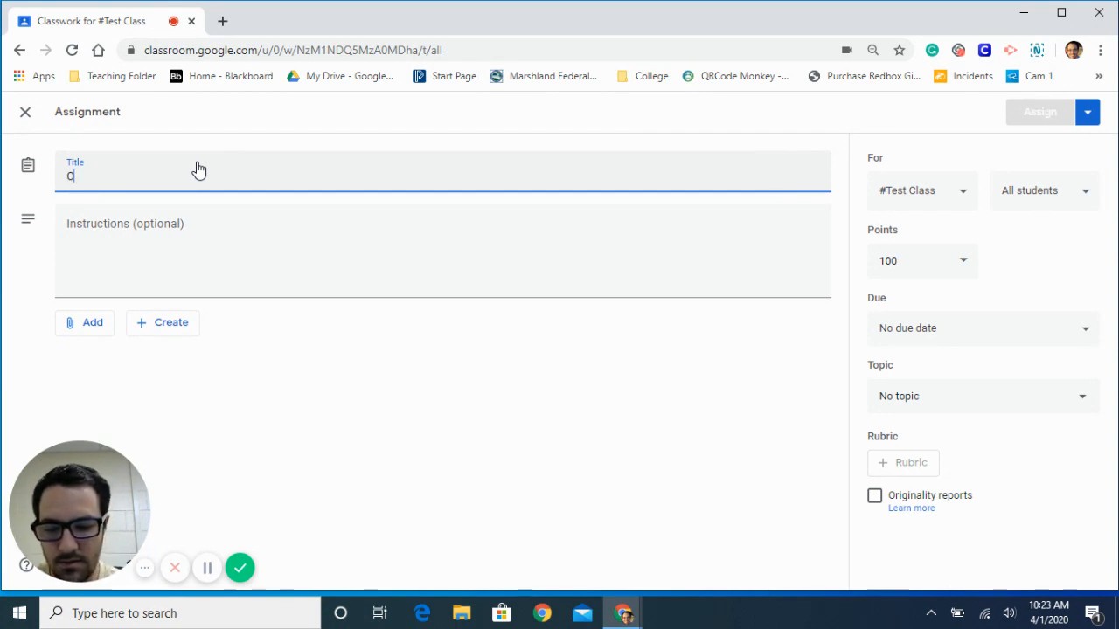
{"action": "type", "text": "hemistry"}
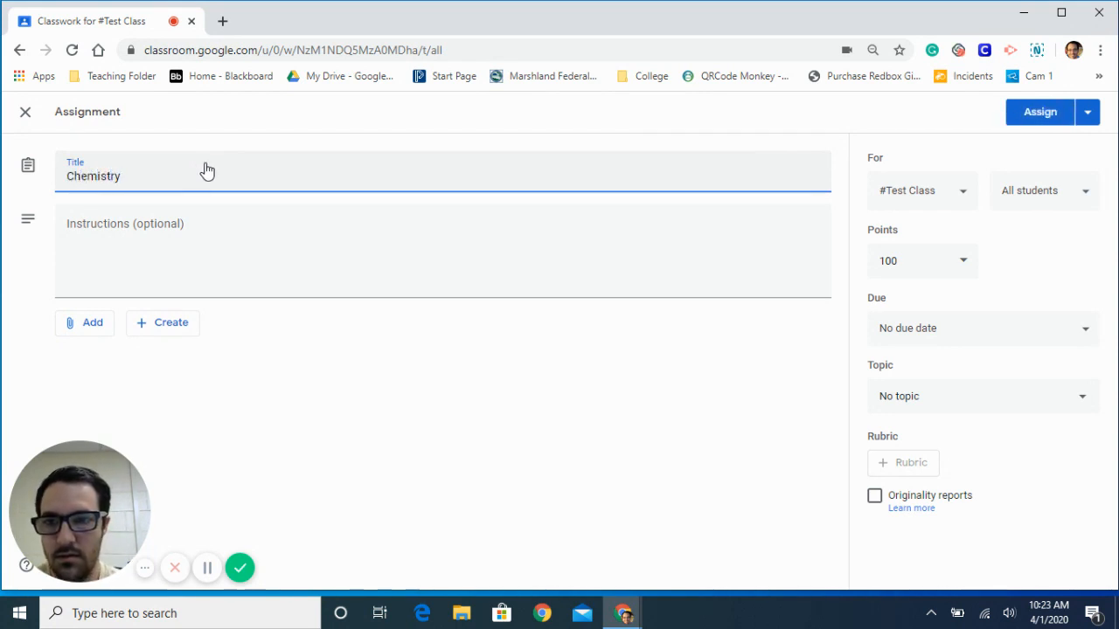
{"action": "left_click", "coordinate": [989, 406]}
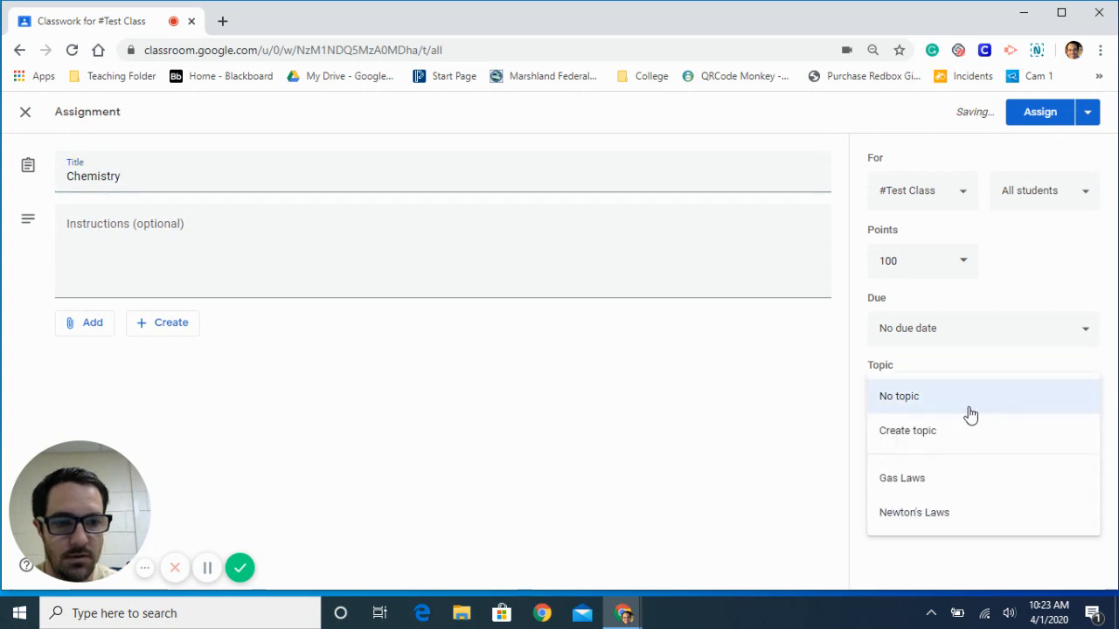
{"action": "left_click", "coordinate": [958, 430]}
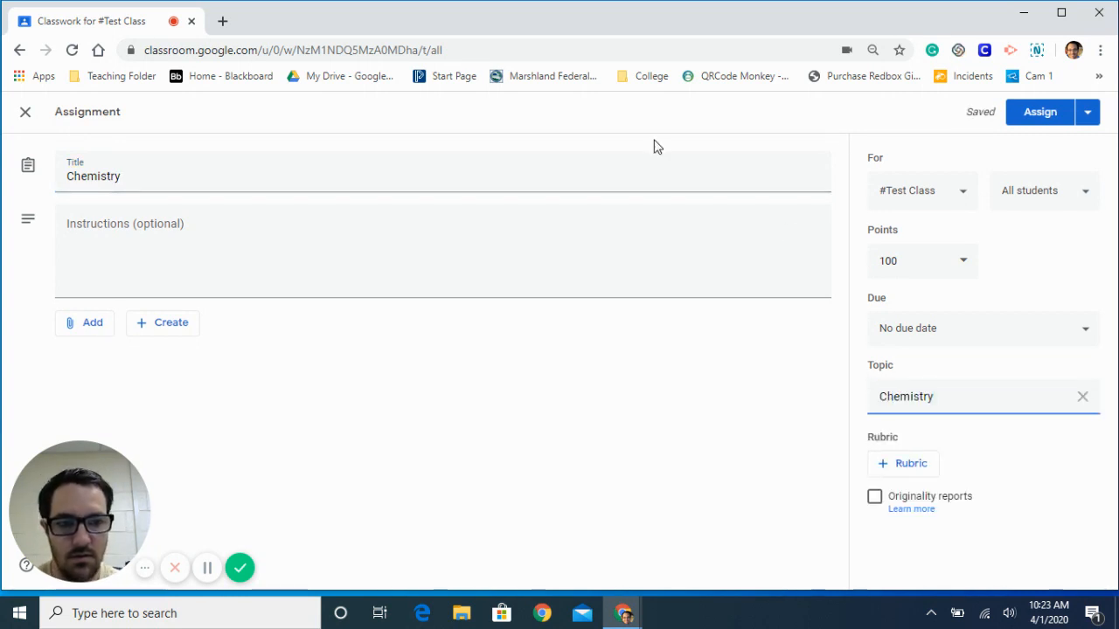
{"action": "left_click", "coordinate": [610, 170]}
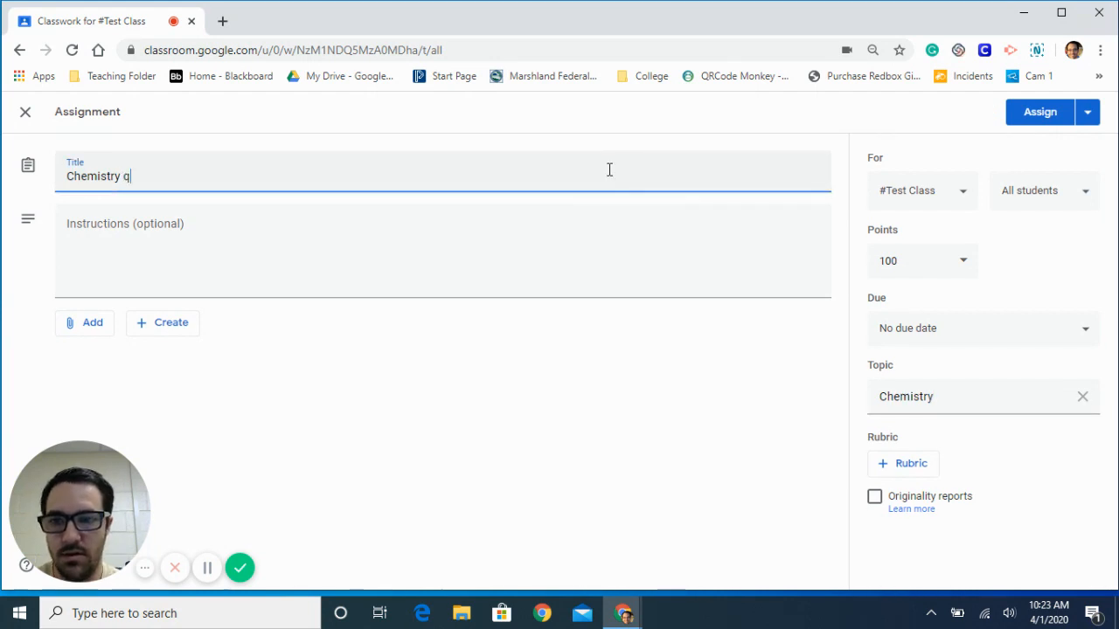
{"action": "left_click", "coordinate": [1052, 114]}
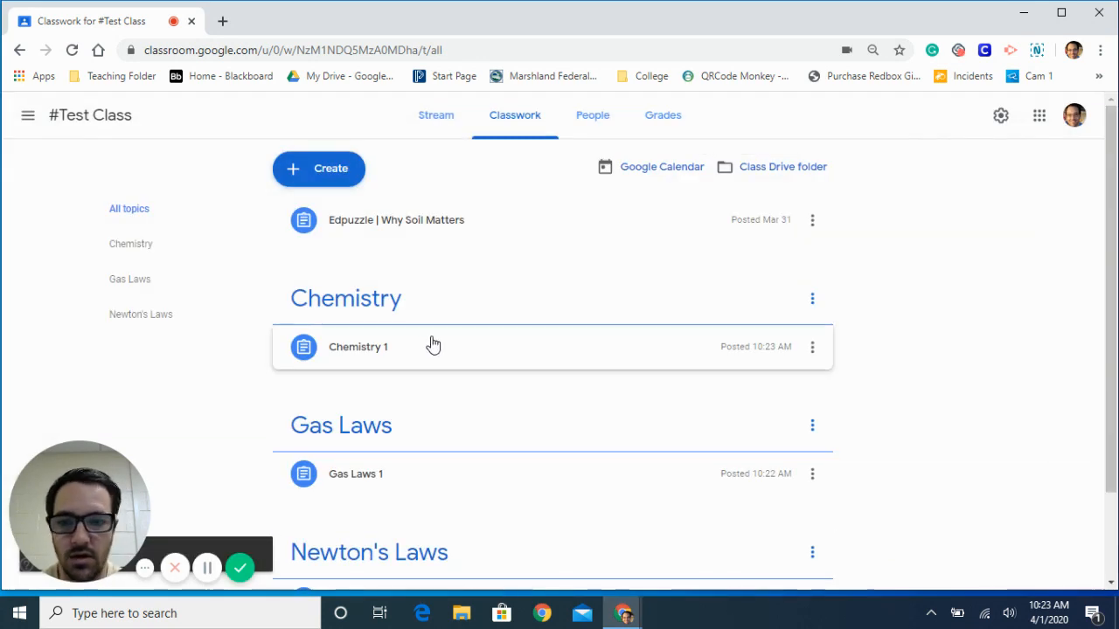
- Reorder the classwork topics so that Gas Laws comes first, followed by Newton's Laws and Chemistry
{"action": "left_click_drag", "start_coordinate": [367, 294], "coordinate": [364, 435]}
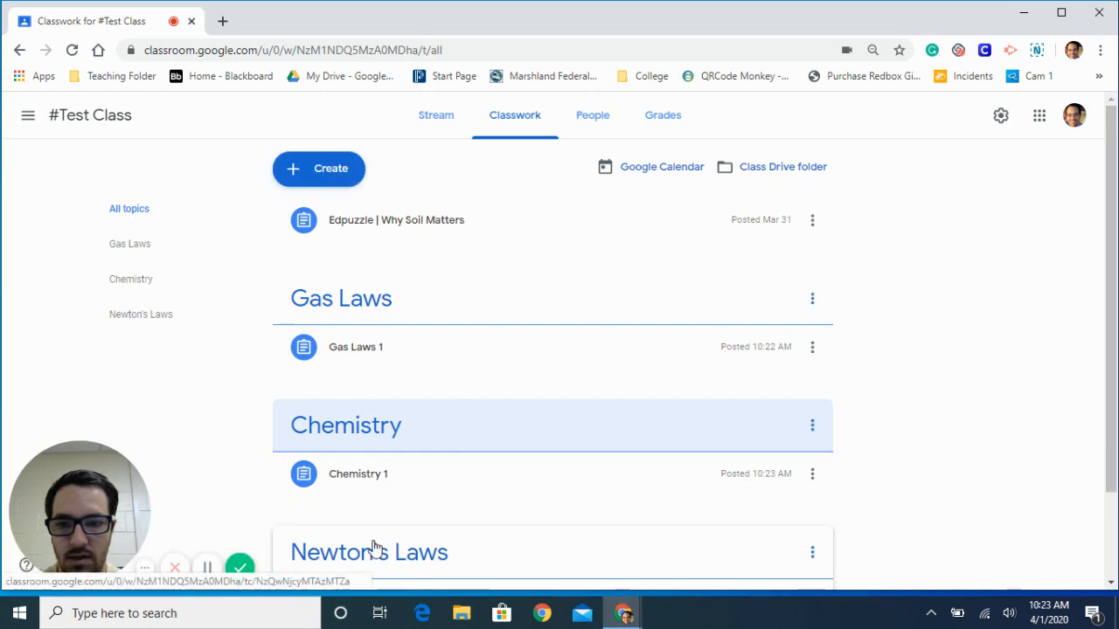
{"action": "left_click_drag", "start_coordinate": [372, 547], "coordinate": [378, 299]}
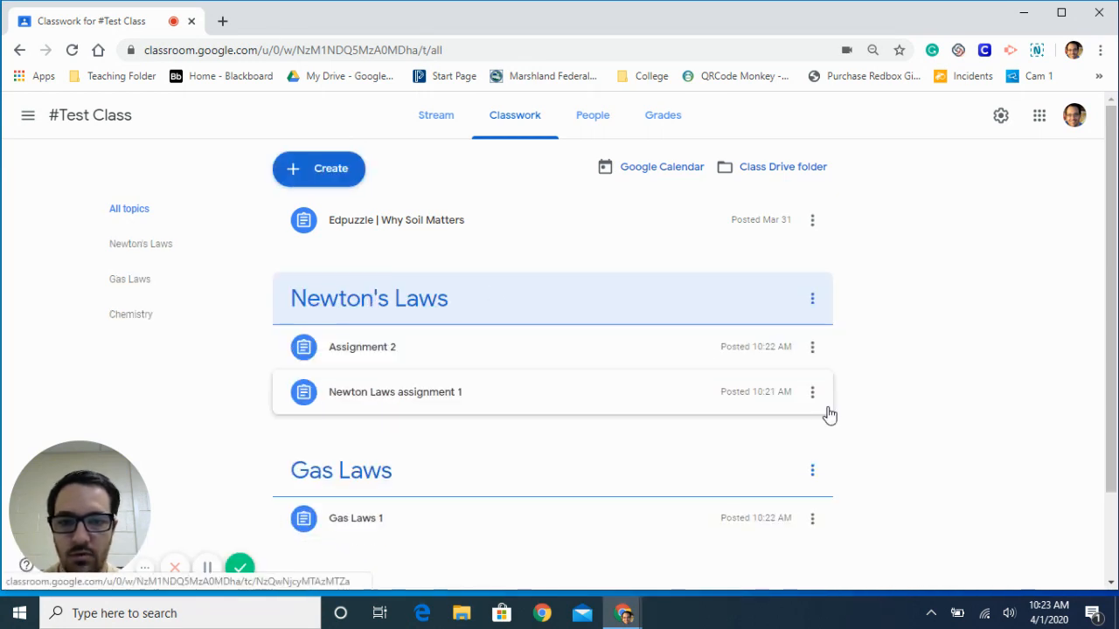
{"action": "scroll", "coordinate": [826, 414], "scroll_direction": "down", "scroll_amount": 1}
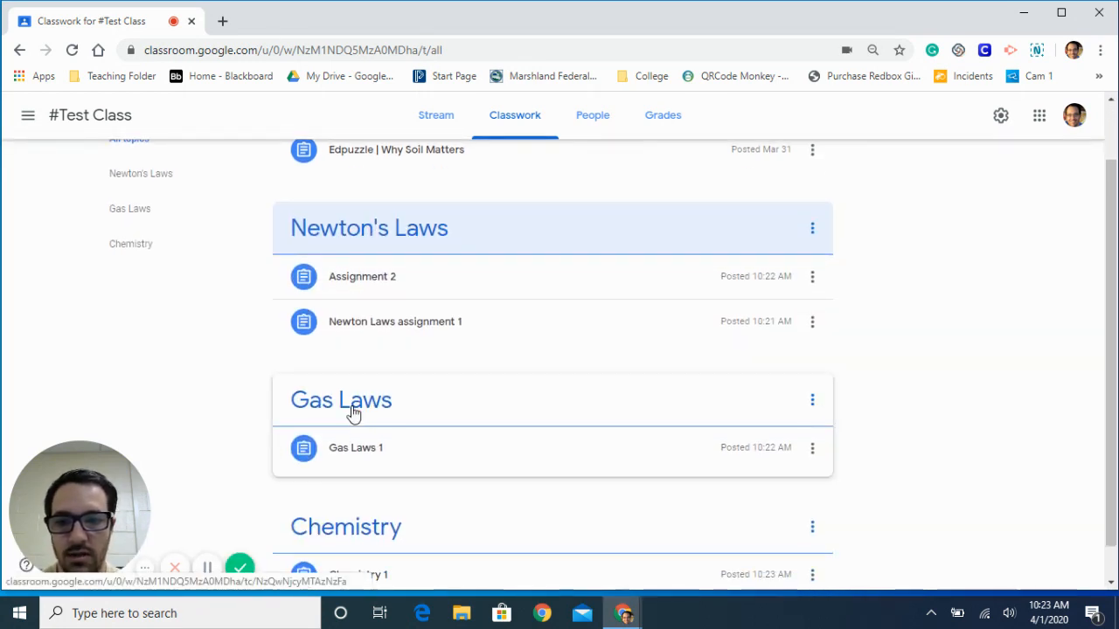
{"action": "left_click_drag", "start_coordinate": [352, 413], "coordinate": [362, 229]}
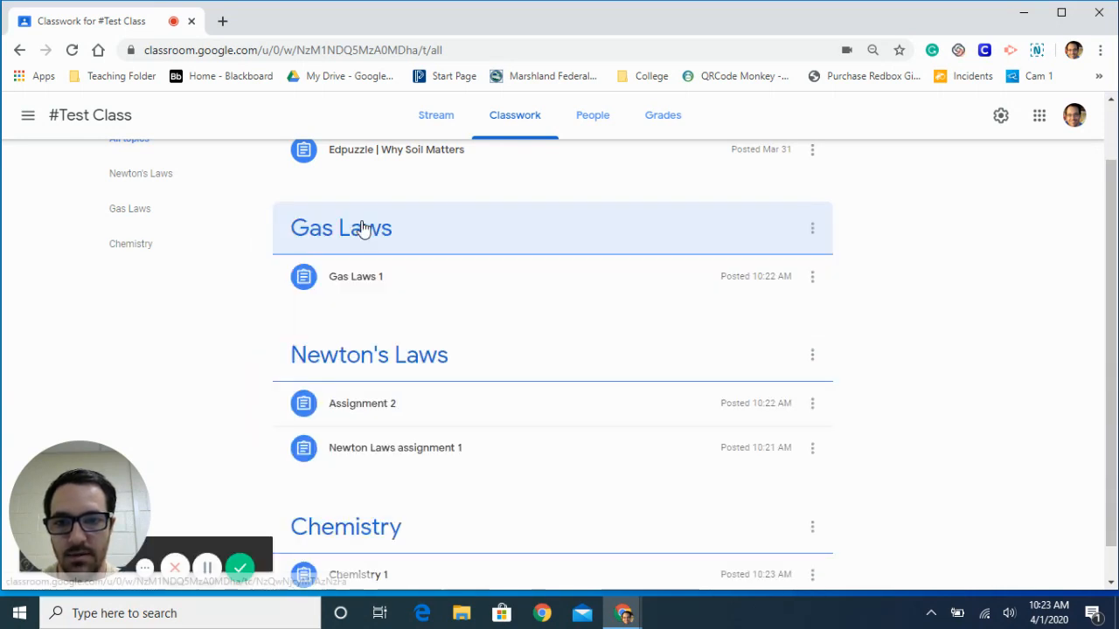
- Move the "Edpuzzle | Why Soil Matters" assignment into the Gas Laws topic, above Gas Laws 1
{"action": "scroll", "coordinate": [651, 390], "scroll_direction": "up", "scroll_amount": 1}
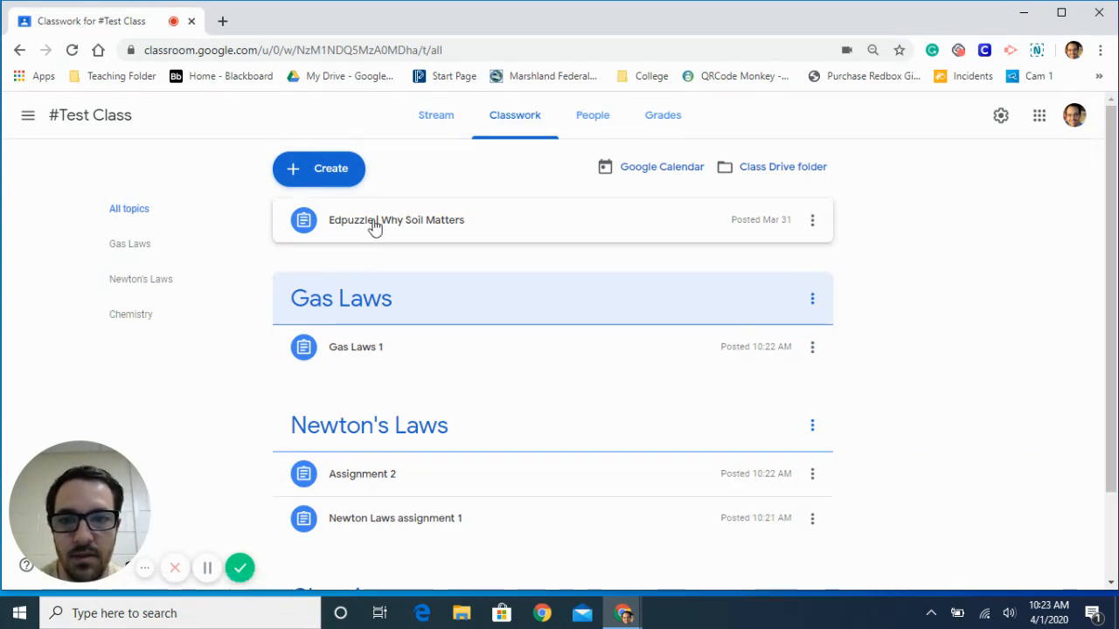
{"action": "left_click_drag", "start_coordinate": [374, 226], "coordinate": [411, 335]}
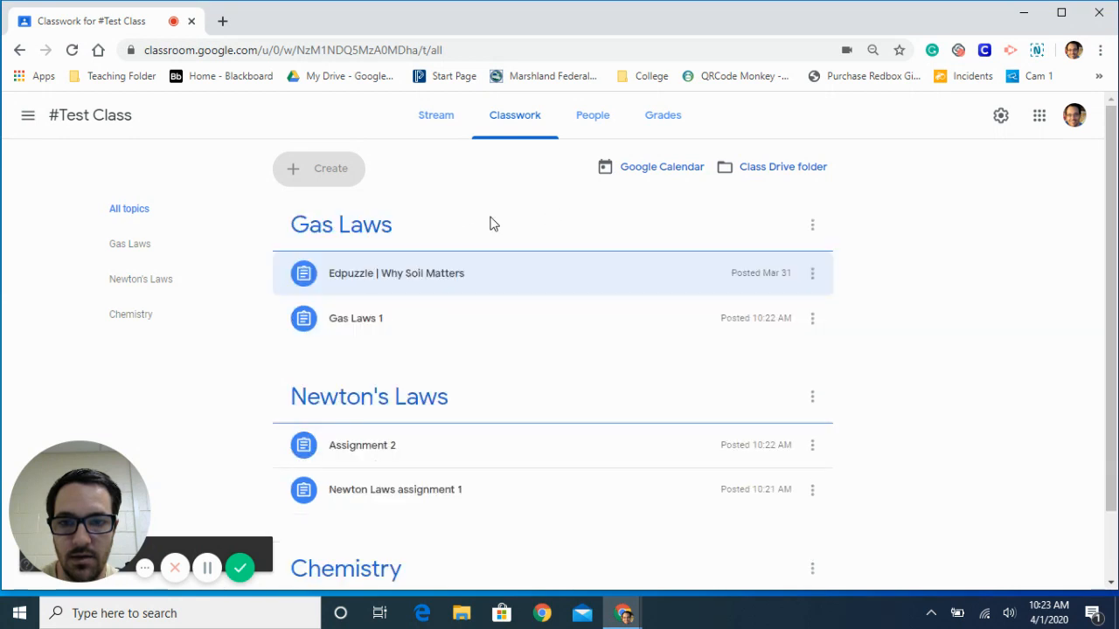
{"action": "scroll", "coordinate": [497, 310], "scroll_direction": "down", "scroll_amount": 2}
{"action": "scroll", "coordinate": [498, 310], "scroll_direction": "up", "scroll_amount": 2}
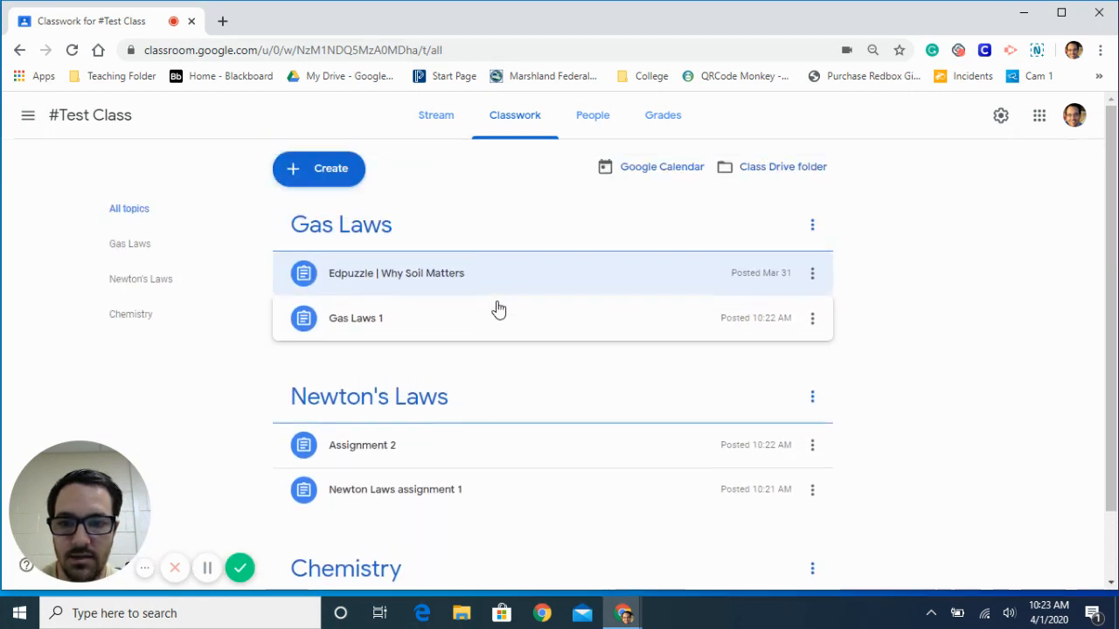
{"action": "mouse_move", "coordinate": [153, 281]}
{"action": "left_mouse_down"}
{"action": "mouse_move", "coordinate": [152, 242]}
{"action": "mouse_move", "coordinate": [139, 278]}
{"action": "mouse_move", "coordinate": [142, 230]}
{"action": "mouse_move", "coordinate": [140, 282]}
{"action": "left_mouse_up"}
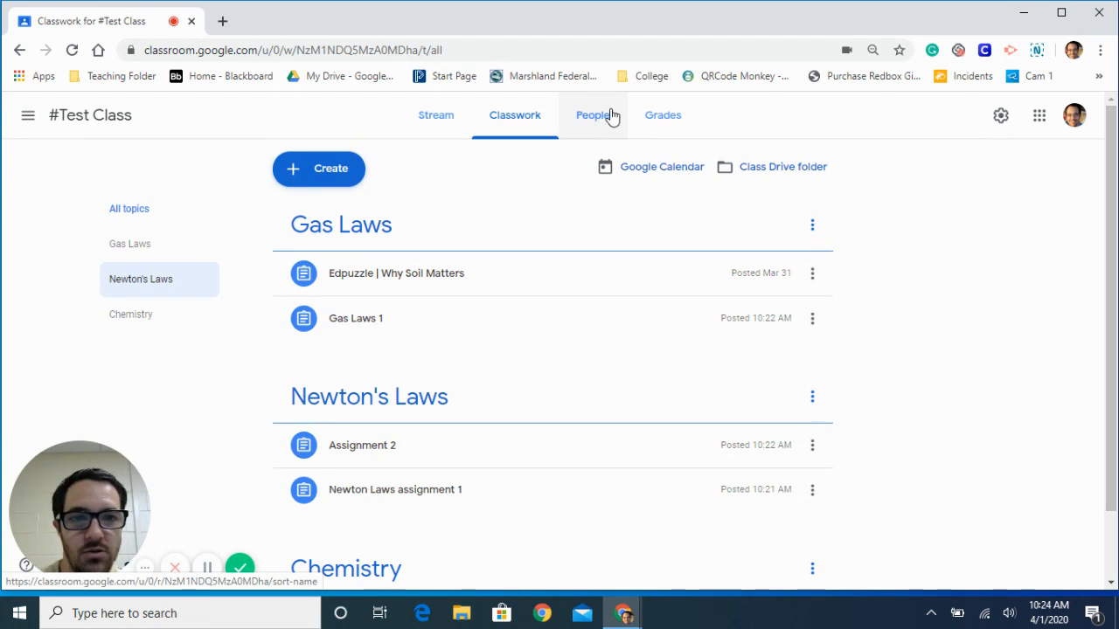
- In the class settings, try the Stream permission "Students can only comment", and set it to "Only teachers can post or comment"
{"action": "left_click", "coordinate": [998, 123]}
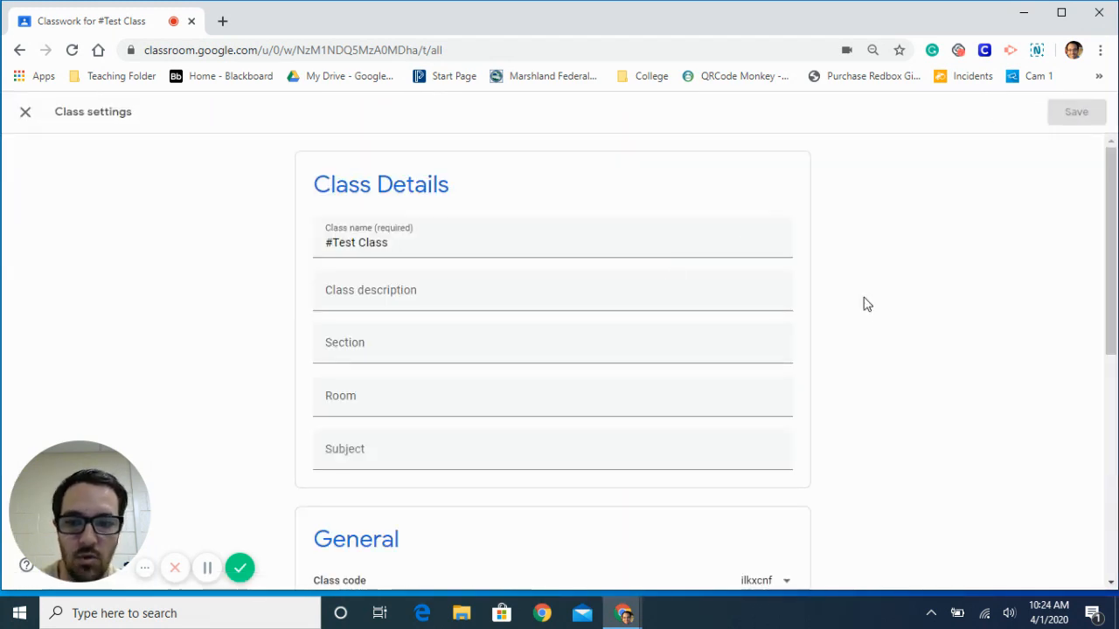
{"action": "scroll", "coordinate": [948, 237], "scroll_direction": "down", "scroll_amount": 4}
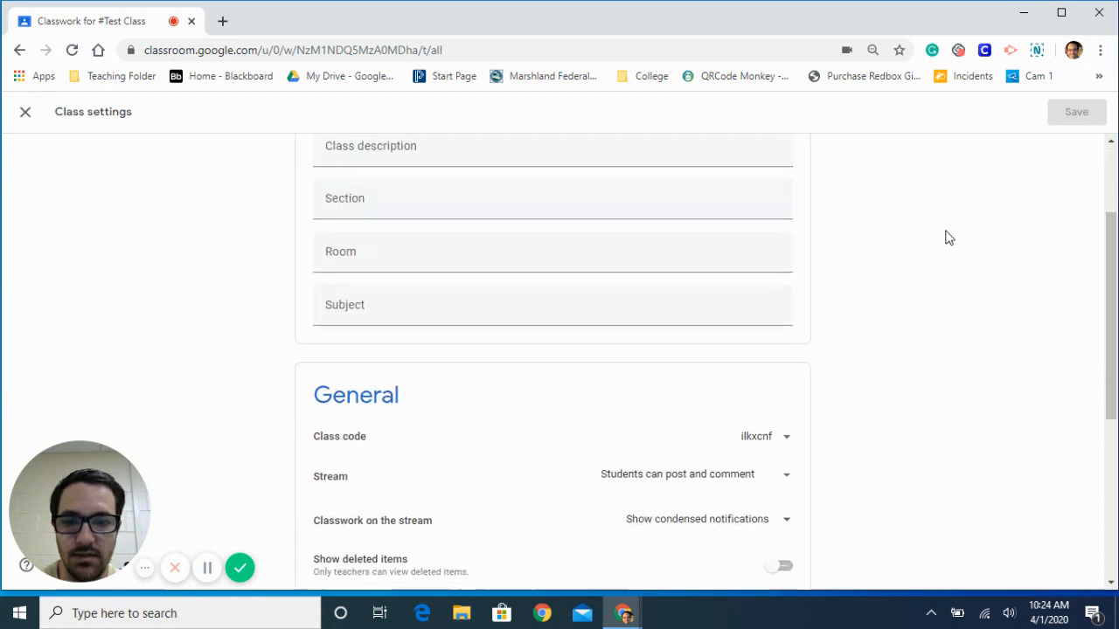
{"action": "scroll", "coordinate": [948, 238], "scroll_direction": "down", "scroll_amount": 1}
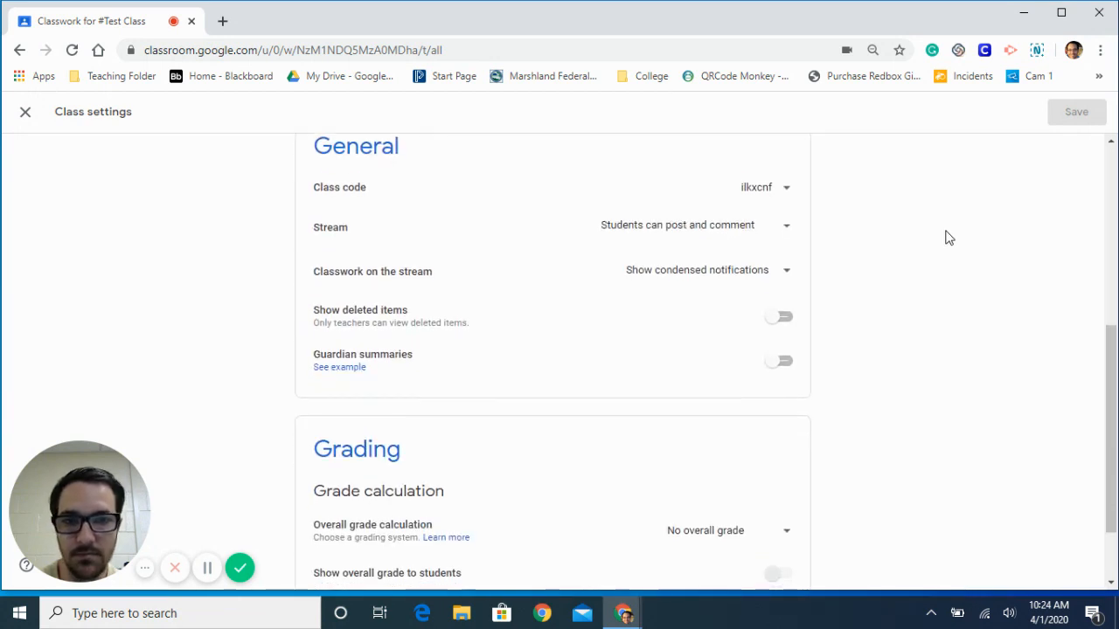
{"action": "left_click", "coordinate": [724, 232]}
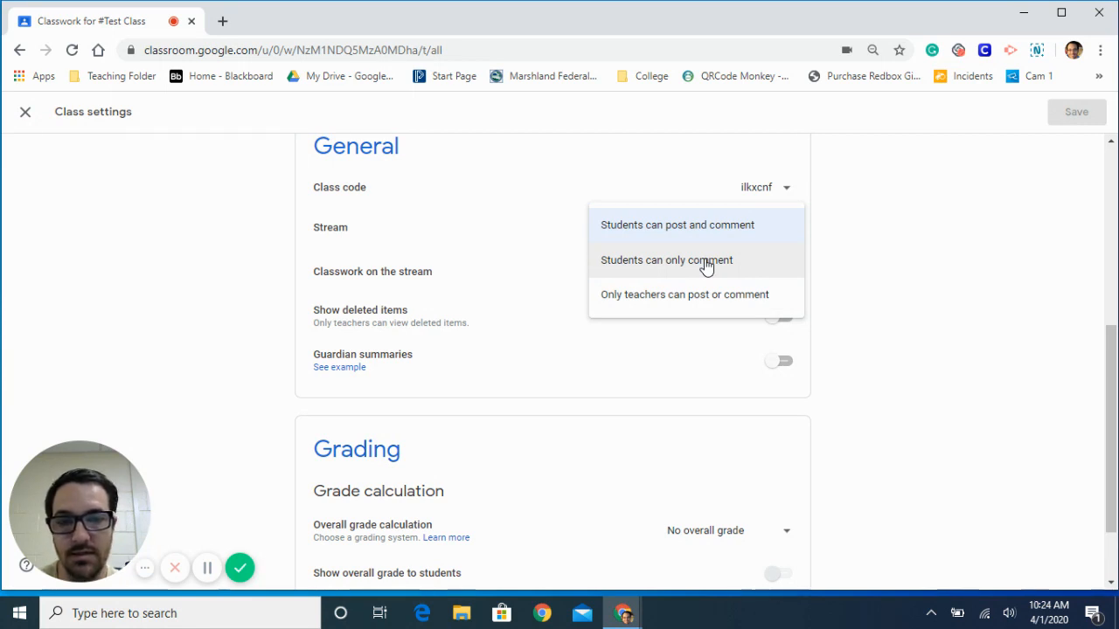
{"action": "left_click", "coordinate": [706, 264]}
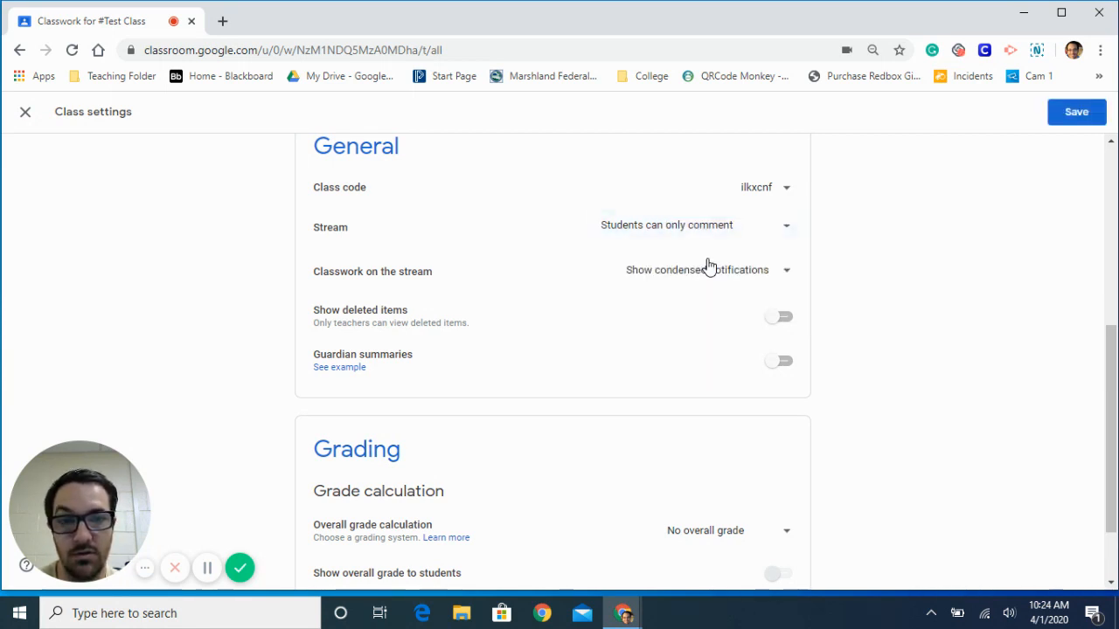
{"action": "left_click", "coordinate": [789, 230]}
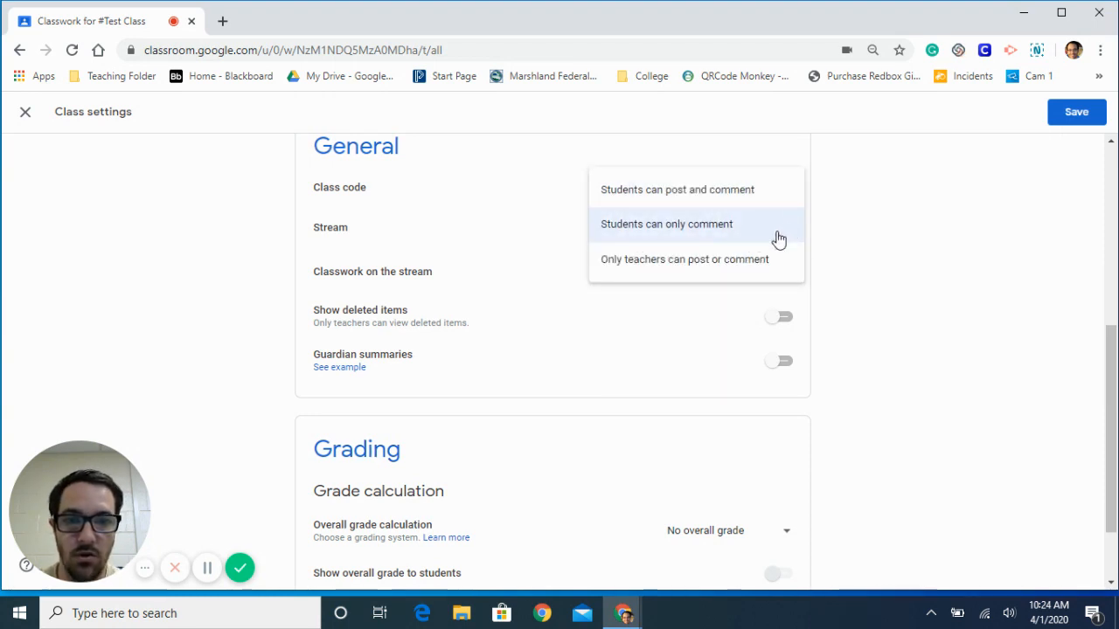
{"action": "left_click", "coordinate": [748, 268]}
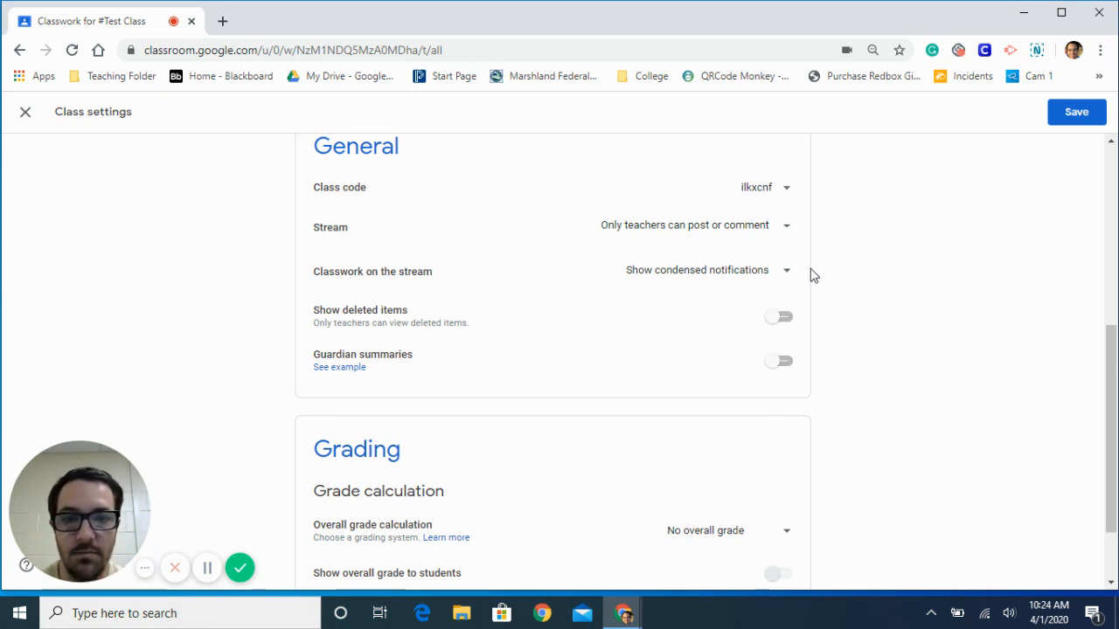
- Set Classwork on the stream to "Show attachments and details" and save the class settings
{"action": "left_click", "coordinate": [789, 279]}
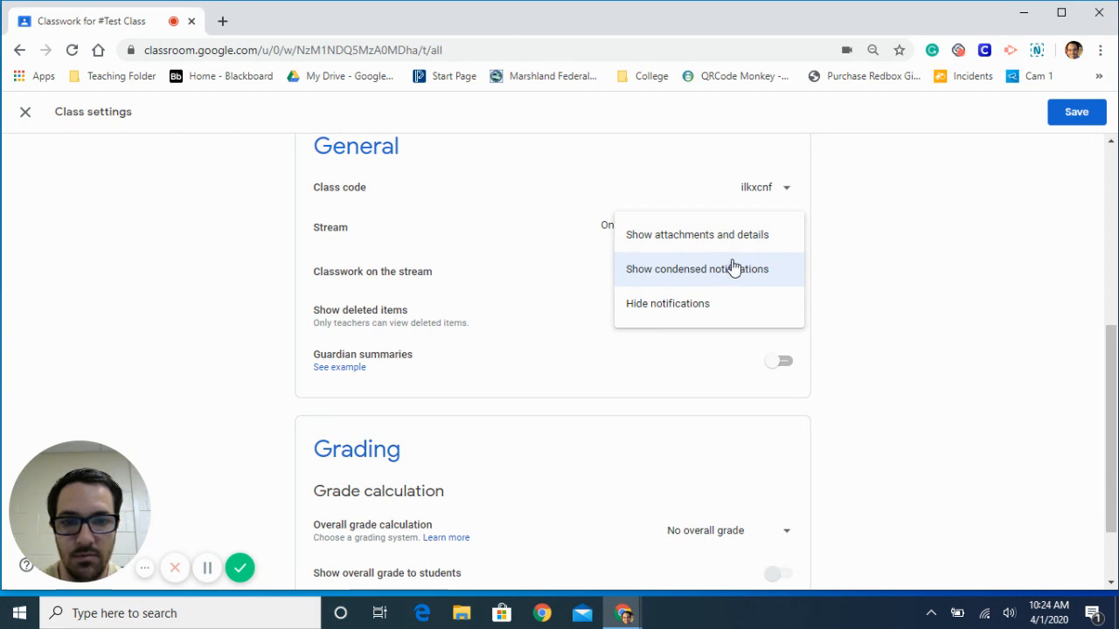
{"action": "left_click", "coordinate": [683, 249]}
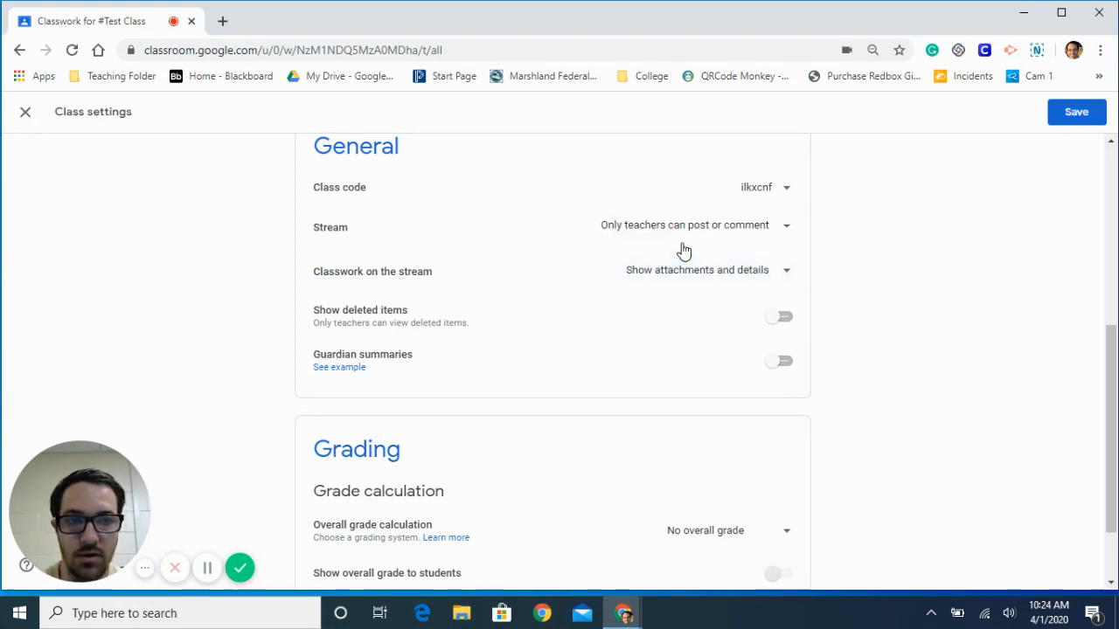
{"action": "left_click", "coordinate": [1084, 113]}
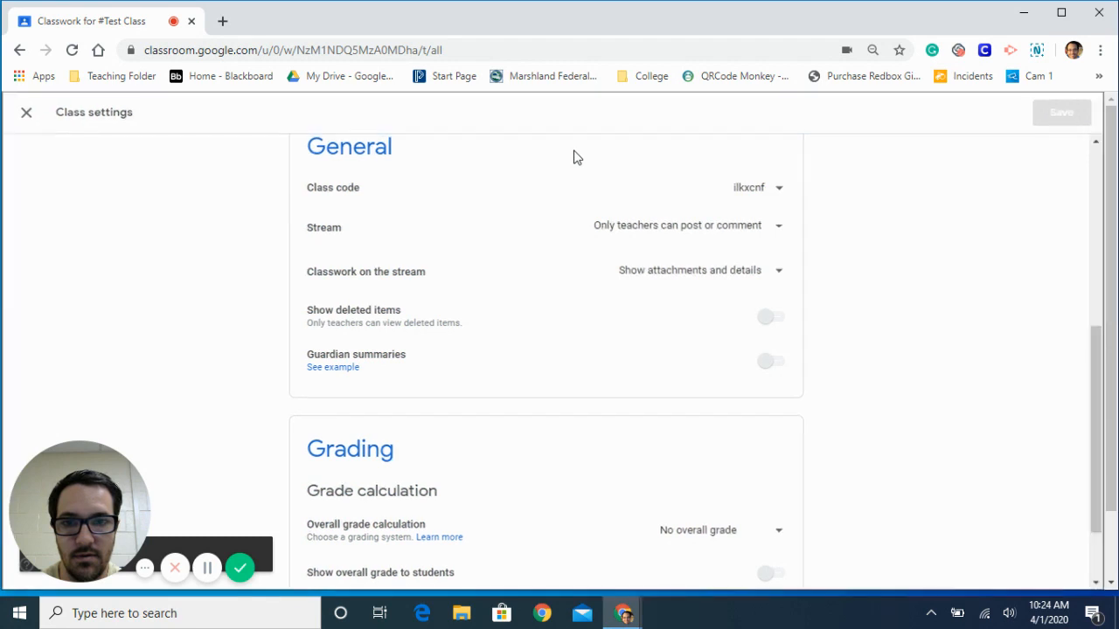
- Look through the class Stream to examine how the posted assignments and their attachments are displayed
{"action": "left_click", "coordinate": [433, 128]}
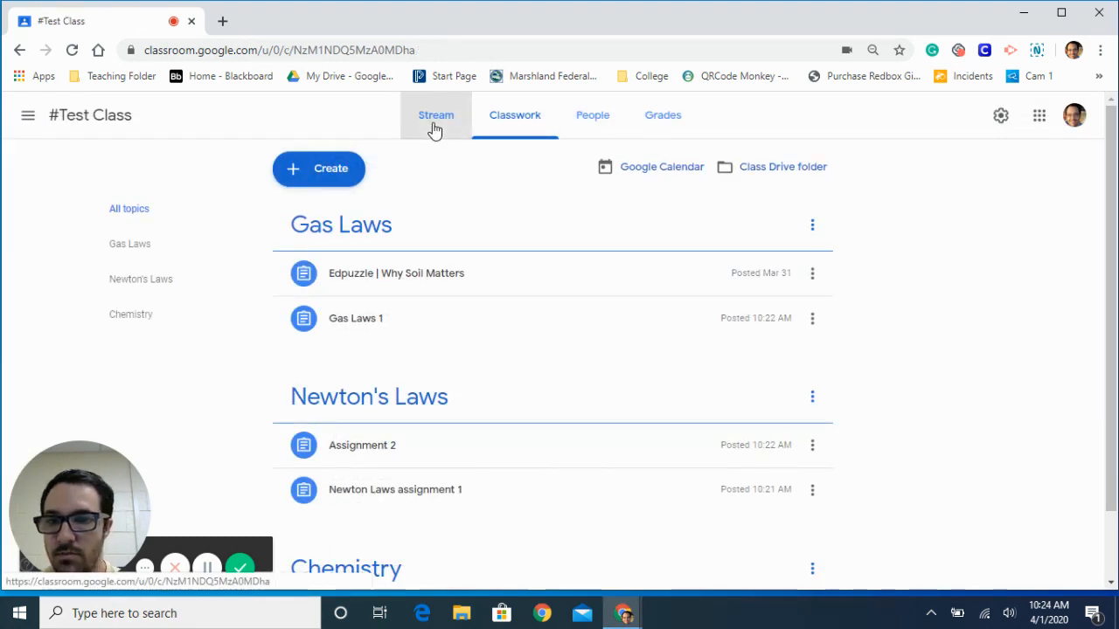
{"action": "scroll", "coordinate": [532, 359], "scroll_direction": "down", "scroll_amount": 3}
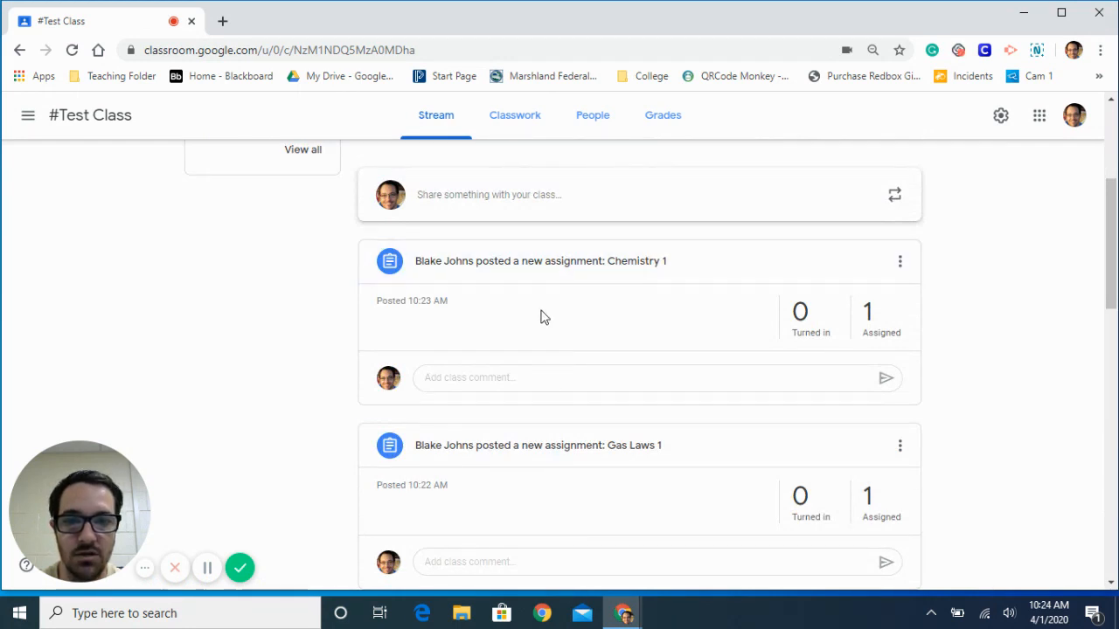
{"action": "scroll", "coordinate": [539, 375], "scroll_direction": "down", "scroll_amount": 1}
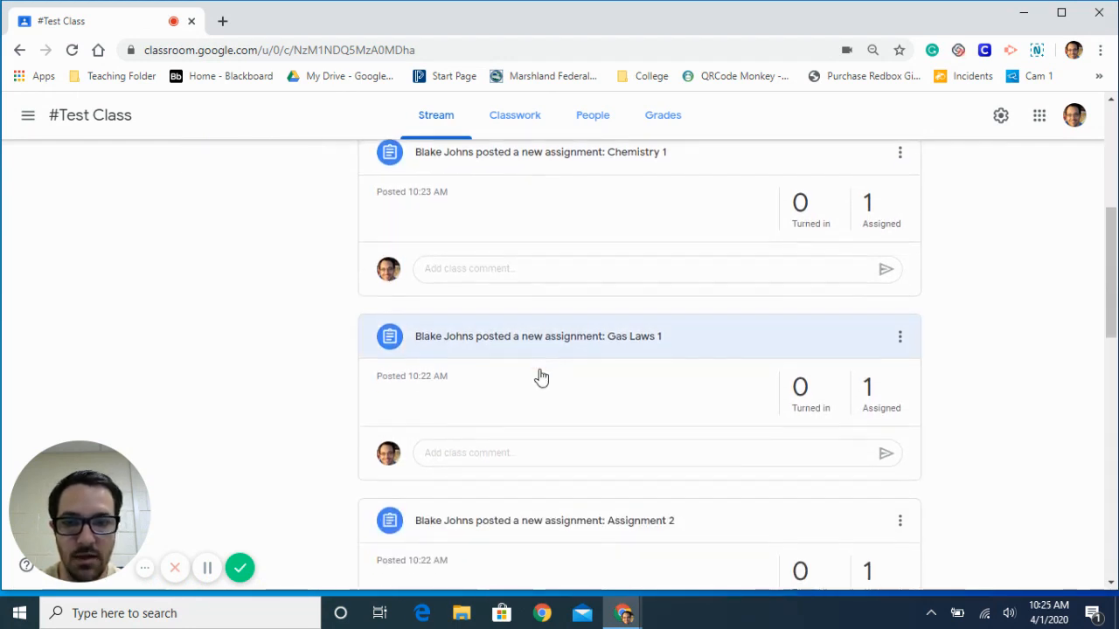
{"action": "scroll", "coordinate": [541, 376], "scroll_direction": "down", "scroll_amount": 3}
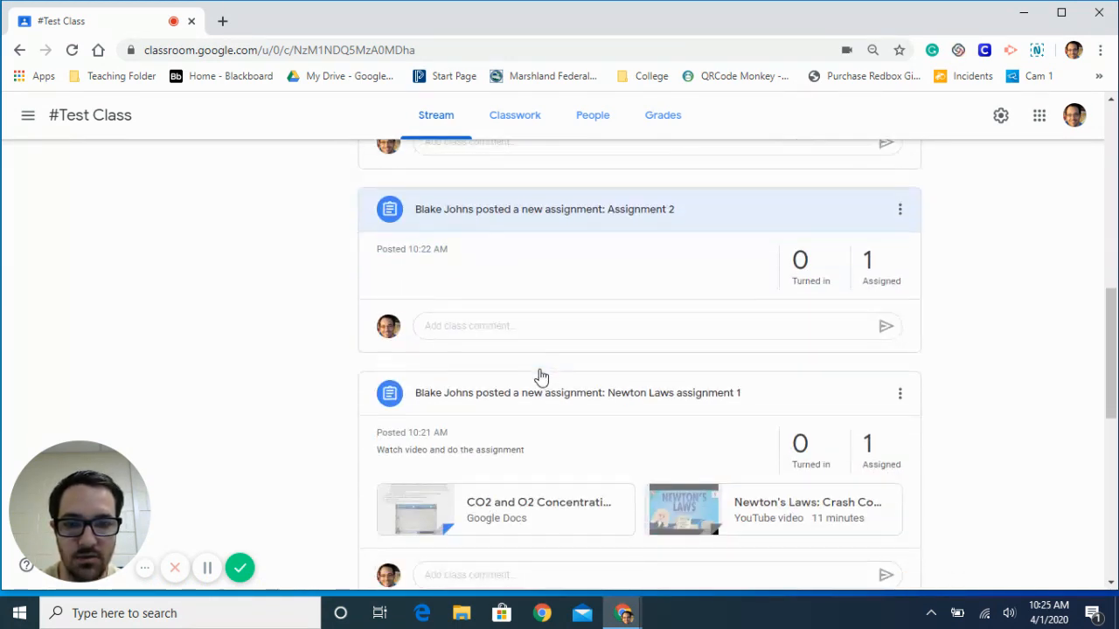
{"action": "scroll", "coordinate": [539, 376], "scroll_direction": "down", "scroll_amount": 1}
{"action": "scroll", "coordinate": [617, 375], "scroll_direction": "down", "scroll_amount": 1}
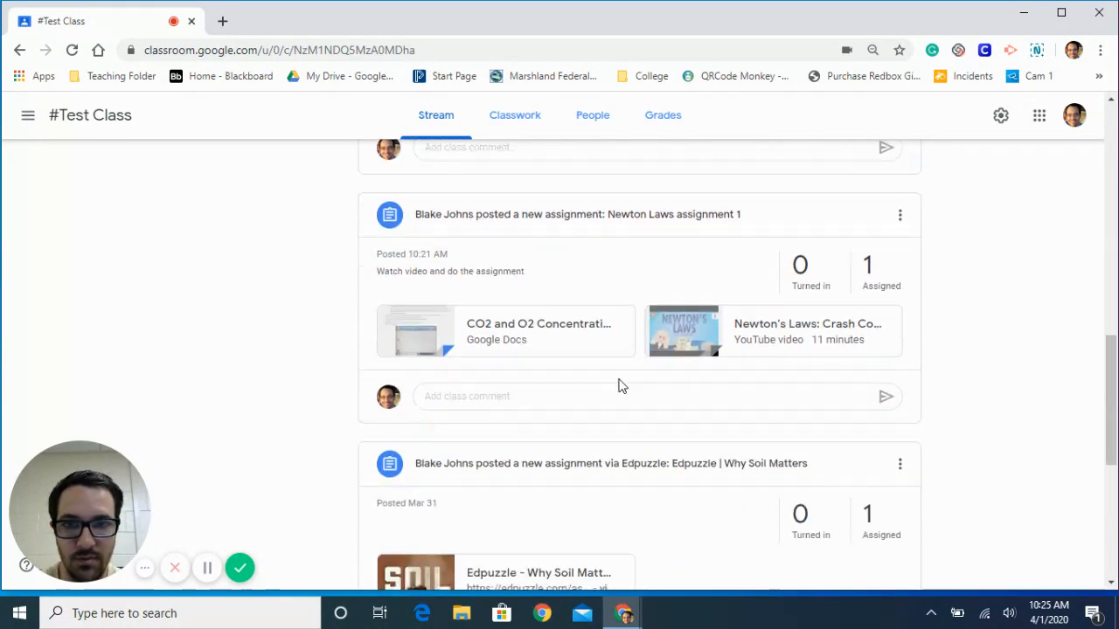
{"action": "scroll", "coordinate": [617, 386], "scroll_direction": "down", "scroll_amount": 4}
{"action": "scroll", "coordinate": [617, 385], "scroll_direction": "up", "scroll_amount": 3}
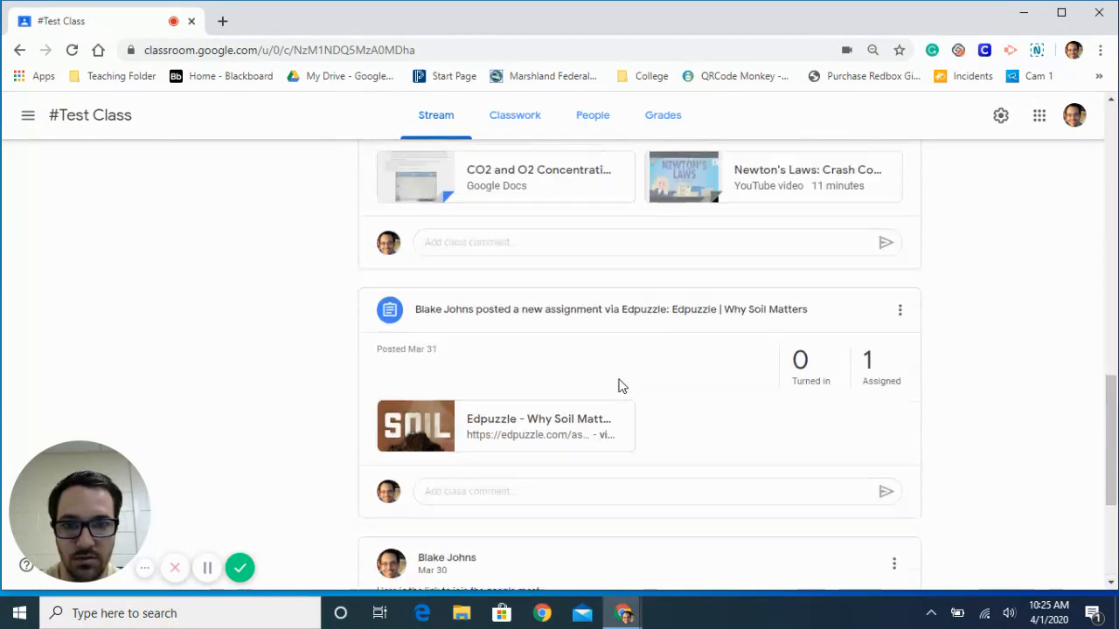
{"action": "scroll", "coordinate": [618, 386], "scroll_direction": "up", "scroll_amount": 8}
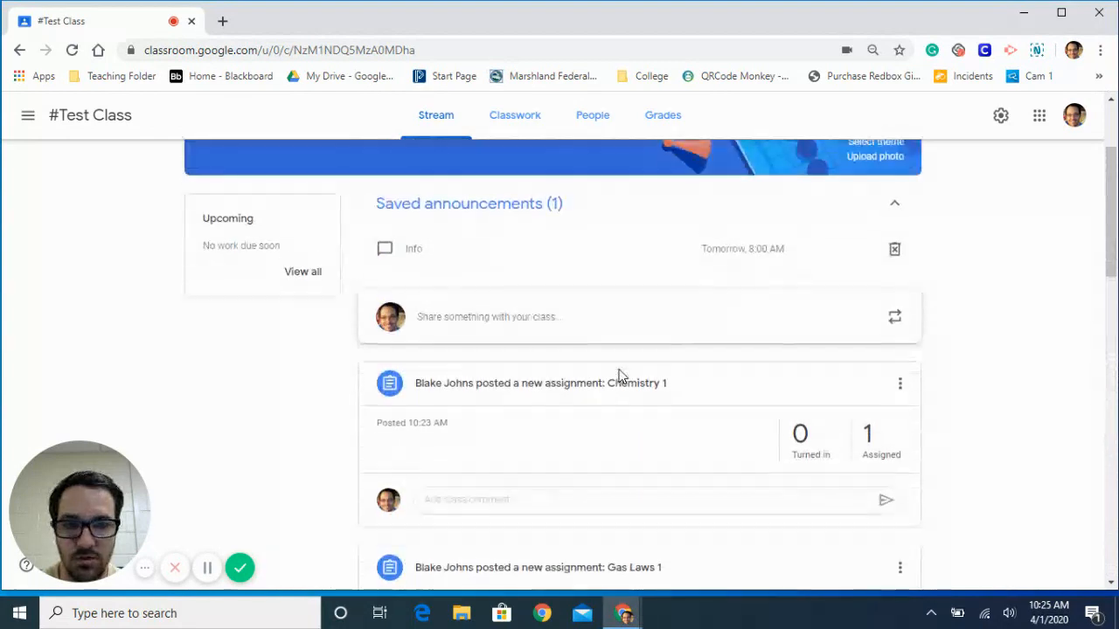
{"action": "scroll", "coordinate": [618, 377], "scroll_direction": "up", "scroll_amount": 1}
{"action": "scroll", "coordinate": [620, 376], "scroll_direction": "up", "scroll_amount": 1}
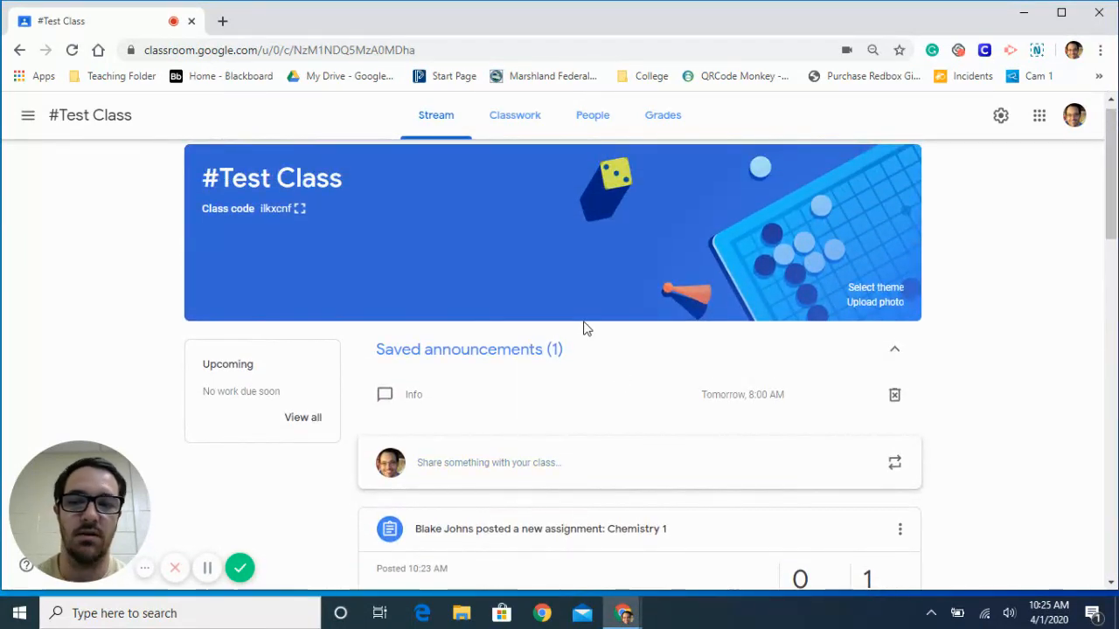
- Open the student's submission for Assignment 2 from the class gradebook
{"action": "left_click", "coordinate": [528, 131]}
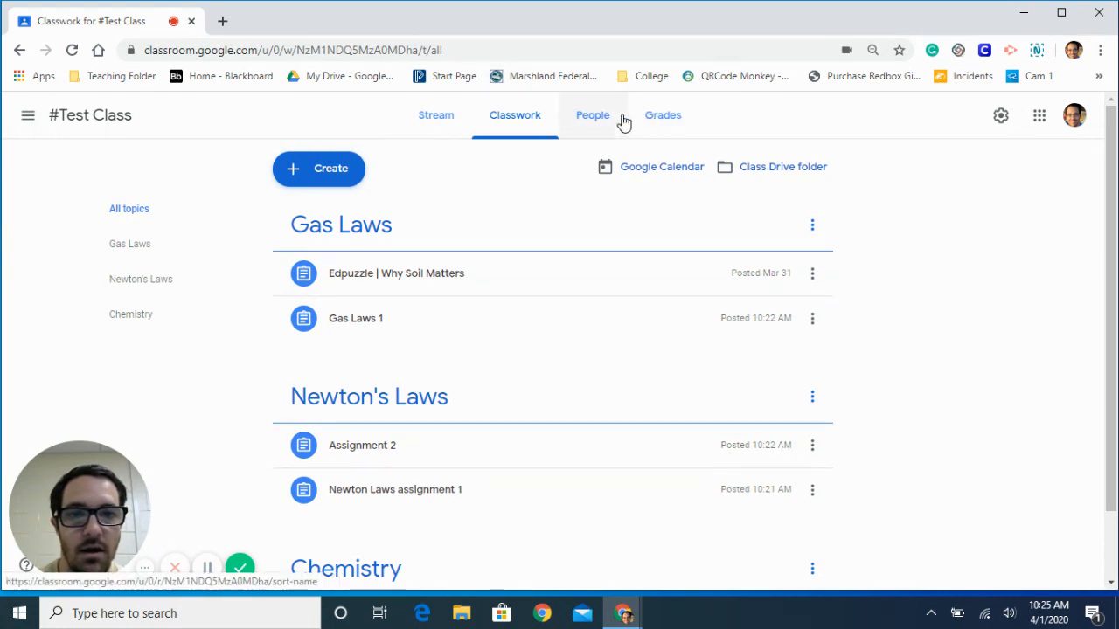
{"action": "left_click", "coordinate": [649, 123]}
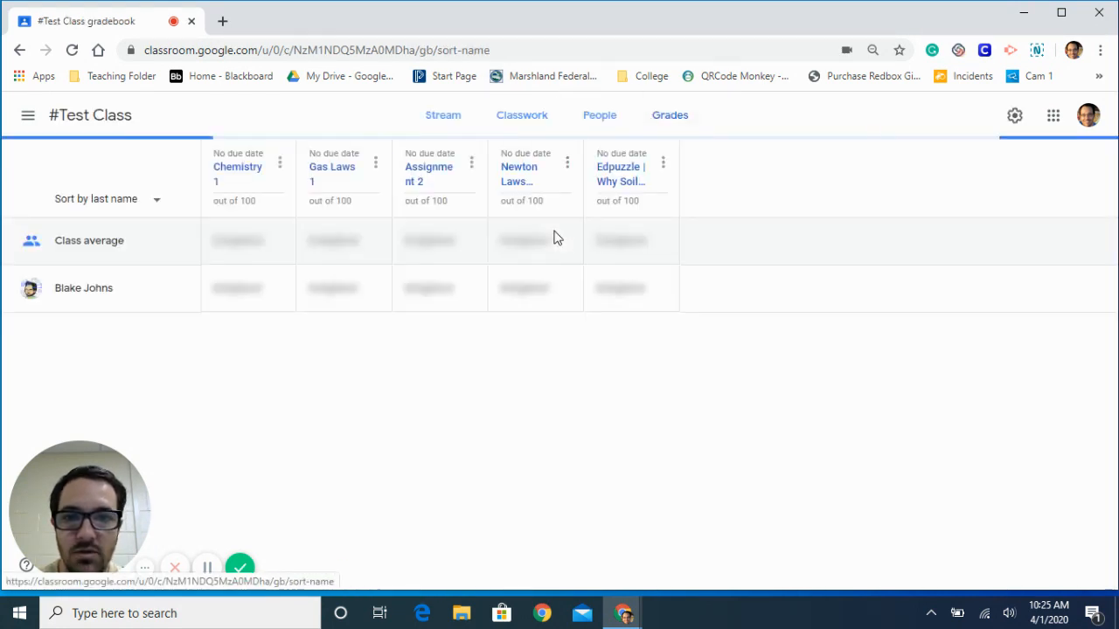
{"action": "left_click", "coordinate": [425, 292]}
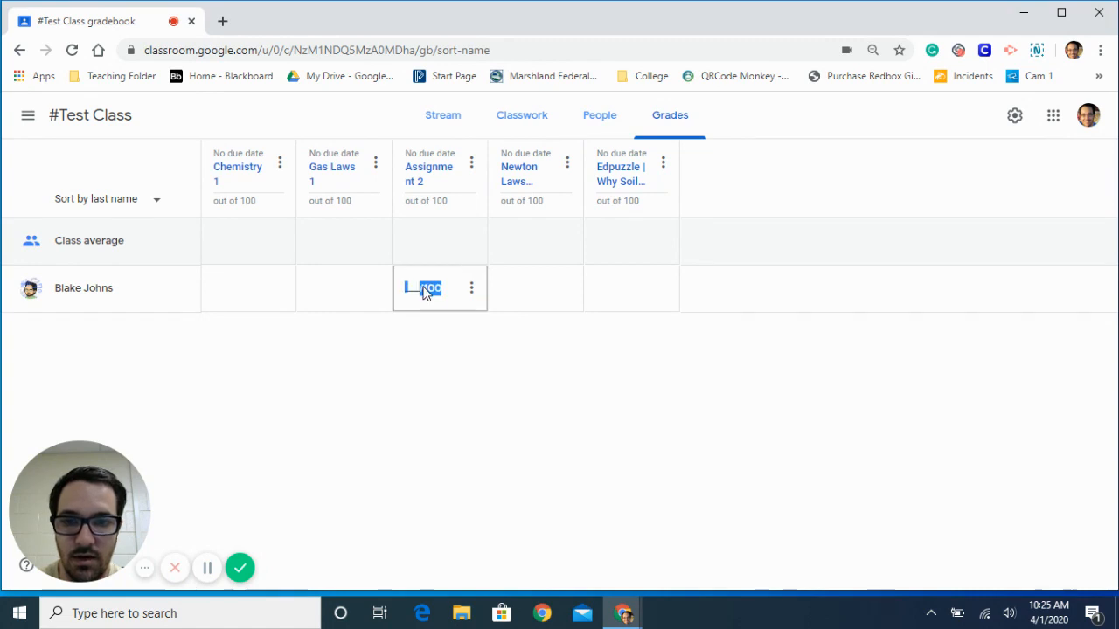
{"action": "left_click", "coordinate": [414, 290]}
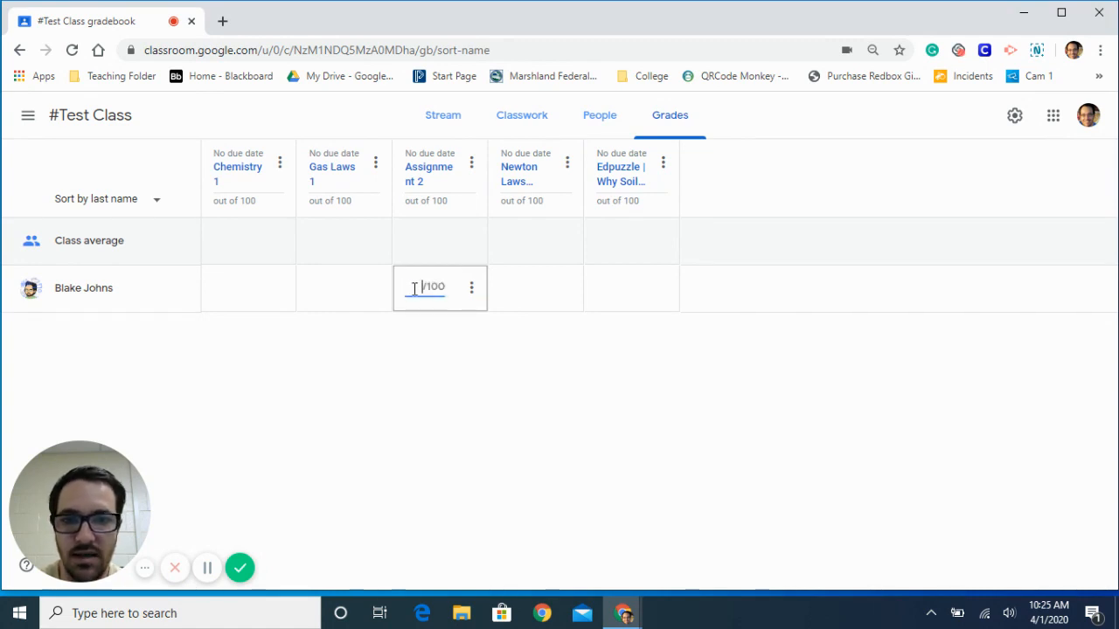
{"action": "left_click", "coordinate": [470, 288]}
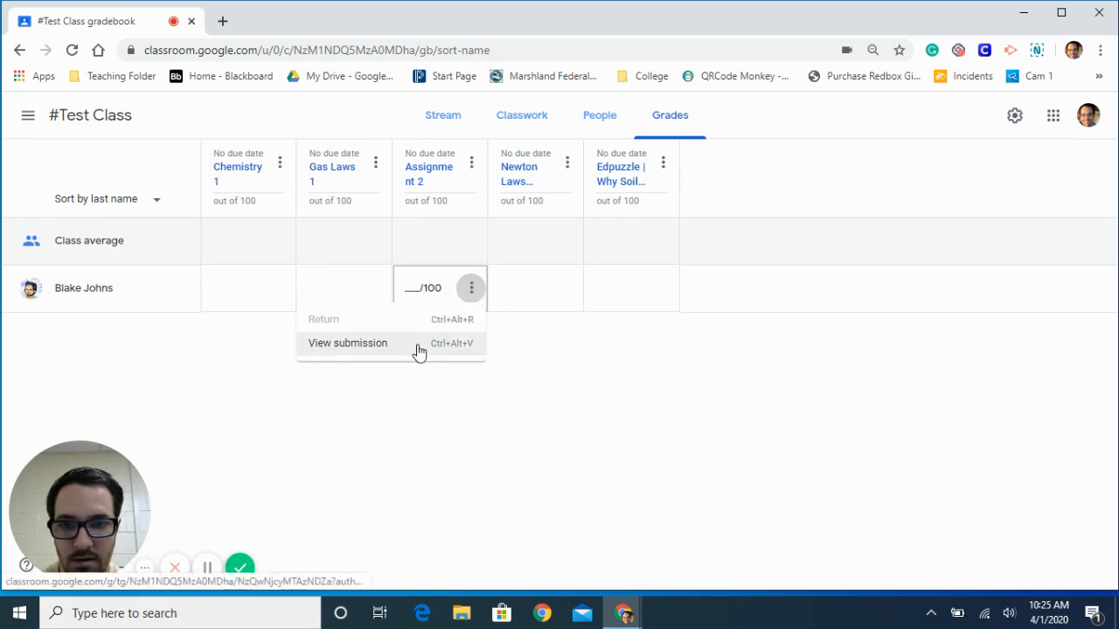
{"action": "left_click", "coordinate": [452, 446]}
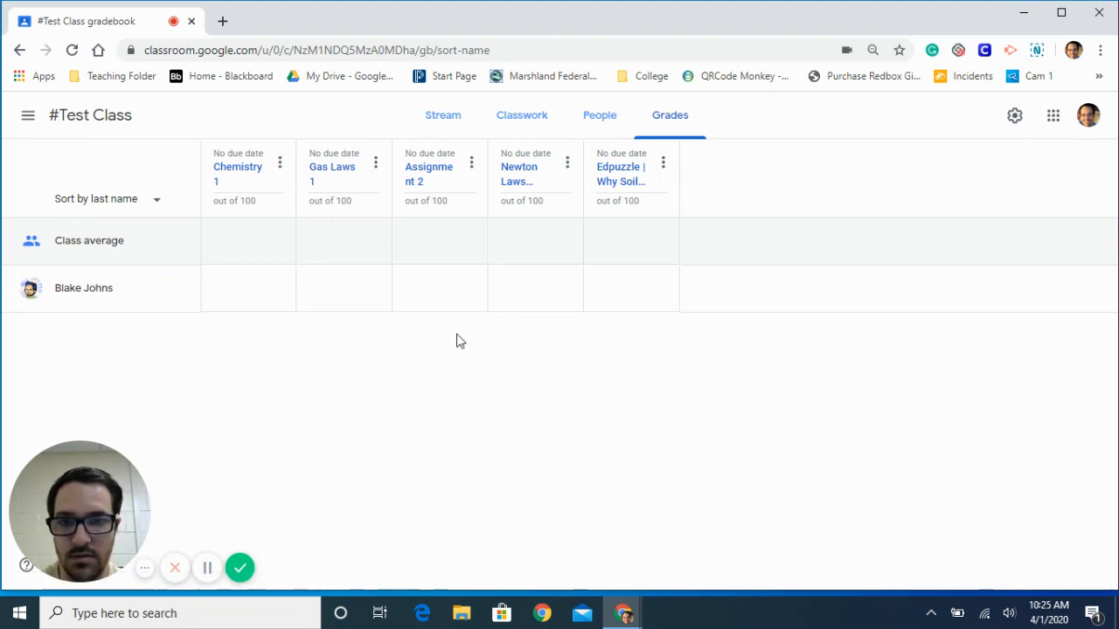
{"action": "left_click", "coordinate": [471, 287]}
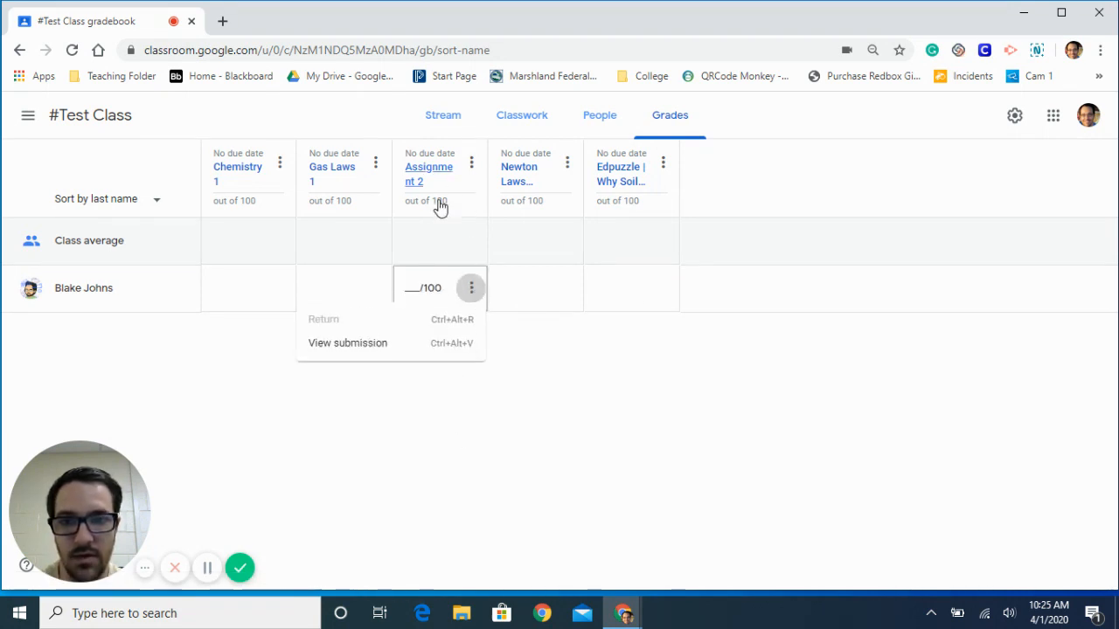
{"action": "left_click", "coordinate": [345, 345]}
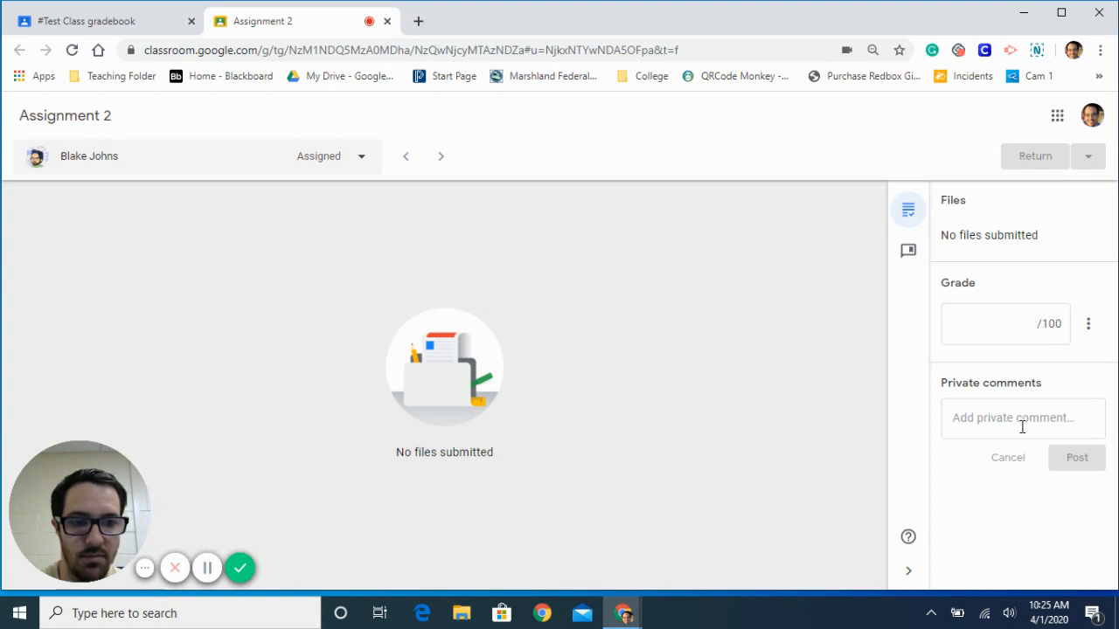
- View the comment bank for Assignment 2 and go through its introduction slides to the end
{"action": "left_click", "coordinate": [908, 253]}
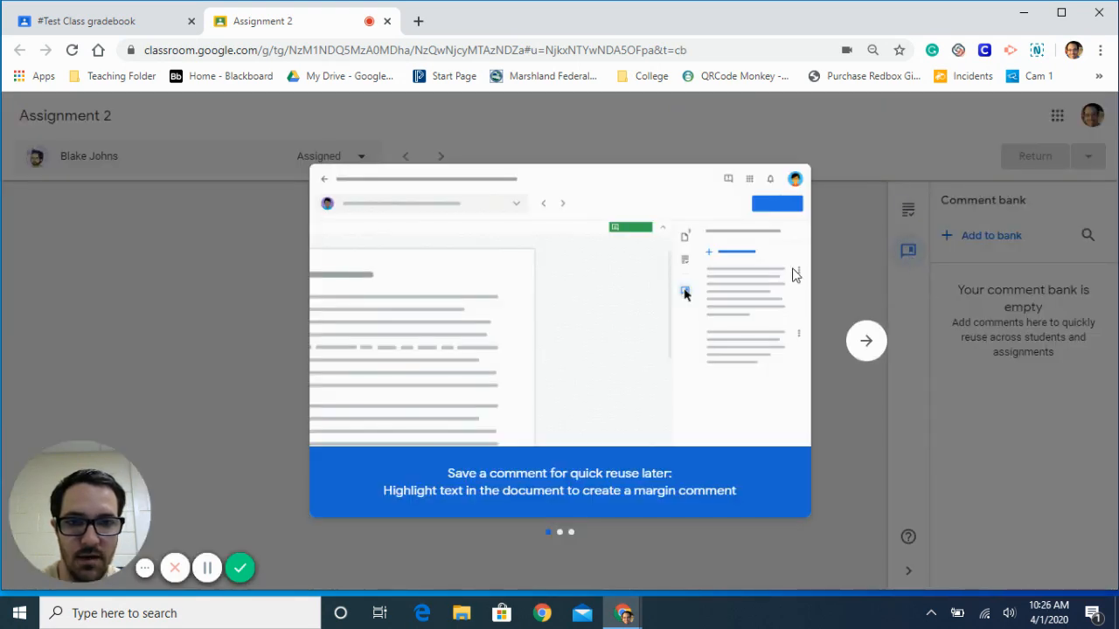
{"action": "left_click", "coordinate": [878, 349]}
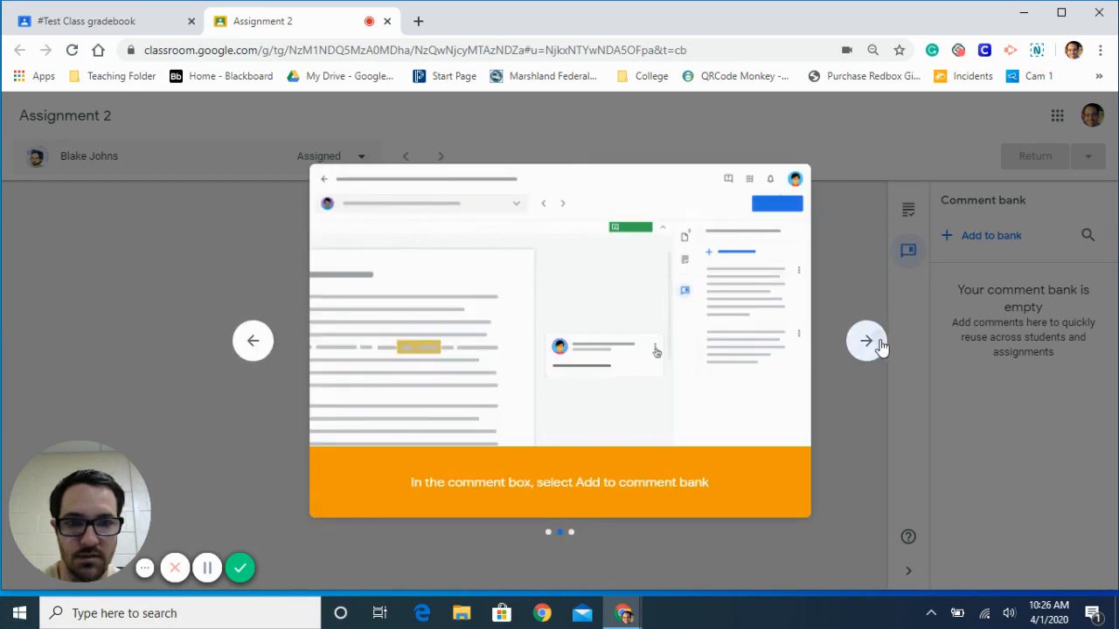
{"action": "left_click", "coordinate": [879, 345]}
{"action": "left_click", "coordinate": [878, 344]}
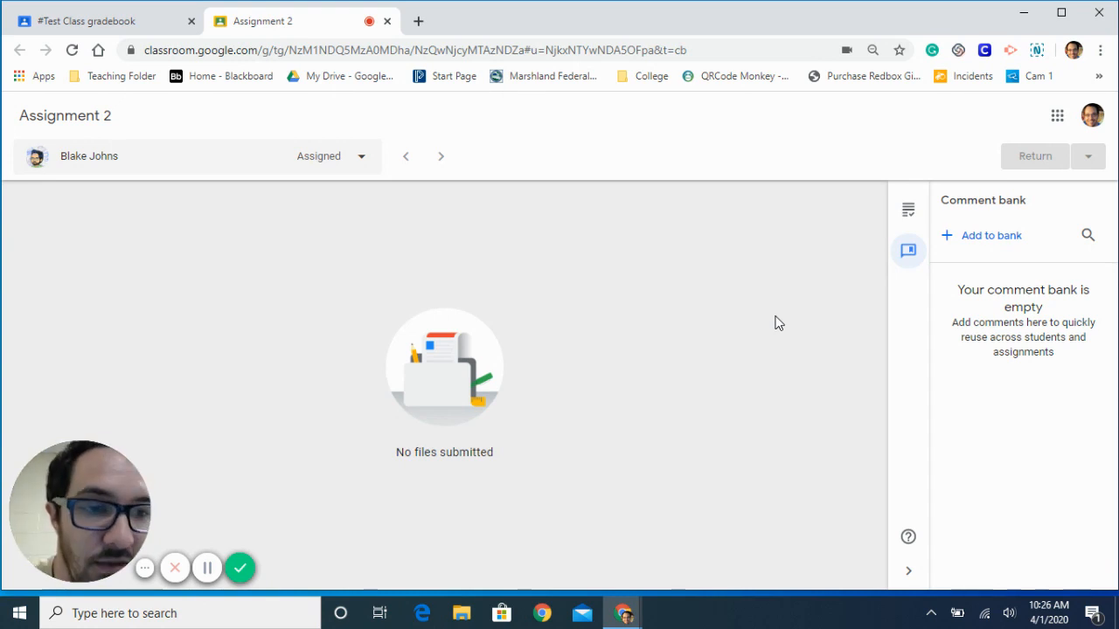
- Return to the grading details and give the student's Assignment 2 submission a grade of 100
{"action": "left_click", "coordinate": [912, 209]}
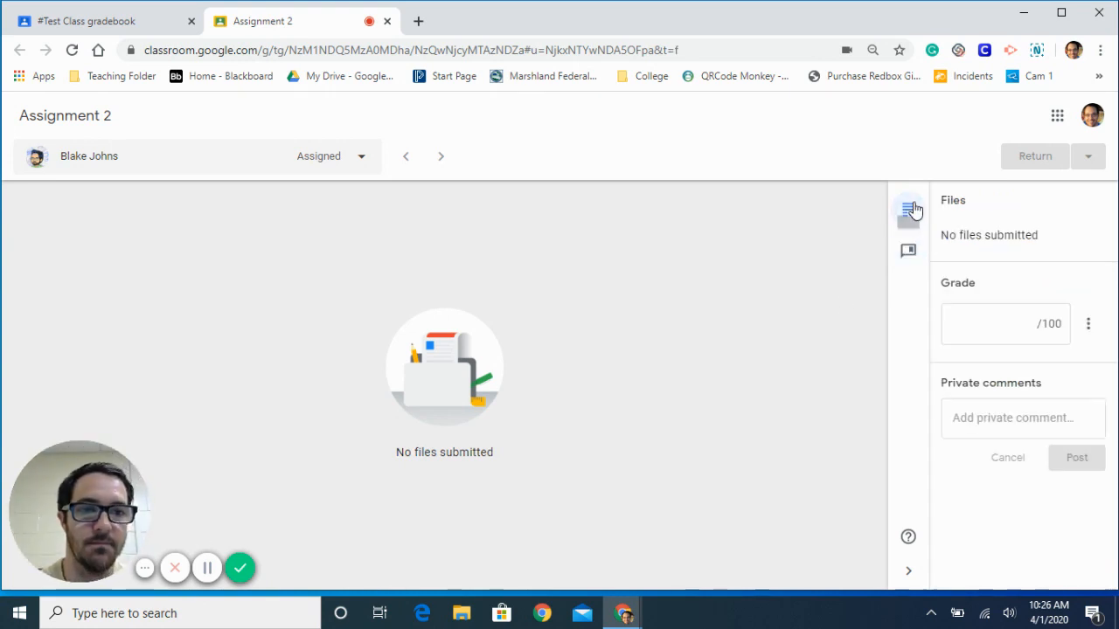
{"action": "left_click", "coordinate": [1021, 319]}
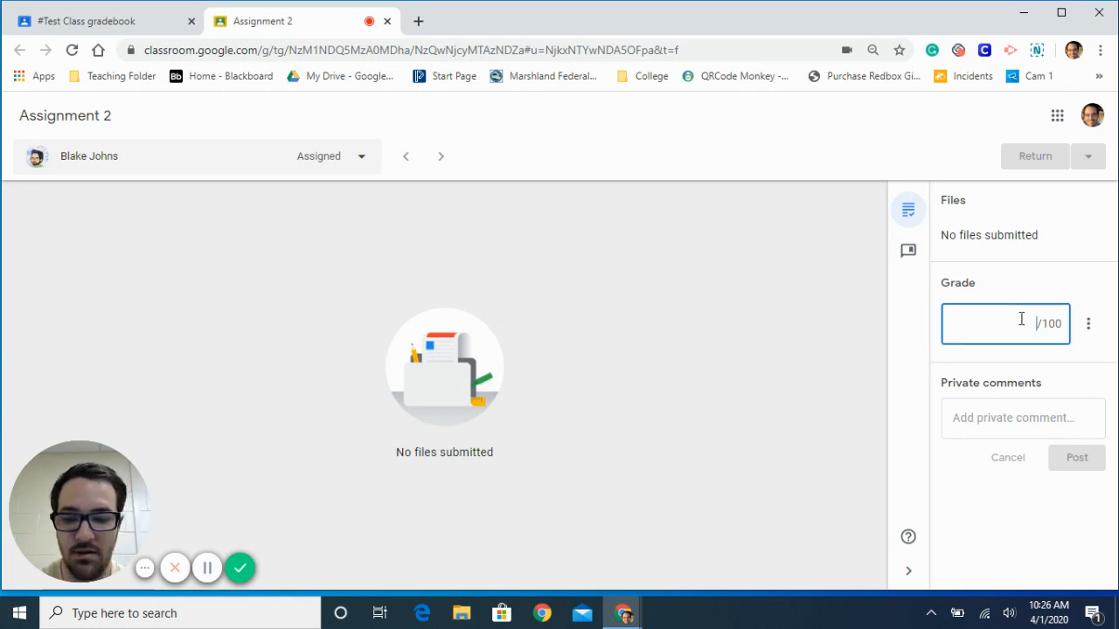
{"action": "type", "text": "100"}
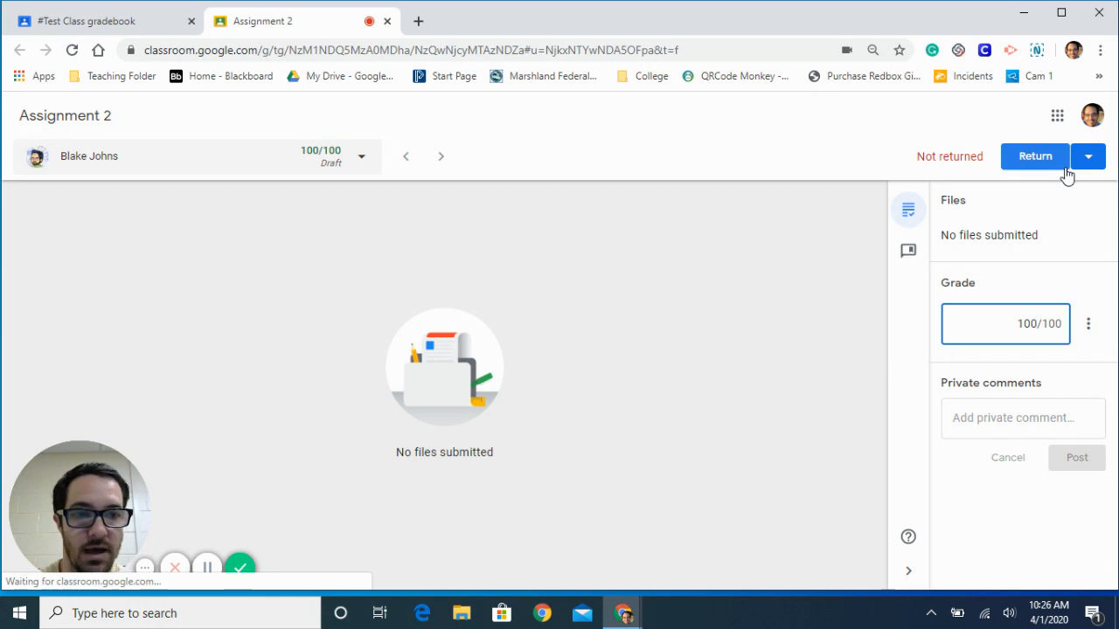
{"action": "left_click", "coordinate": [1053, 422]}
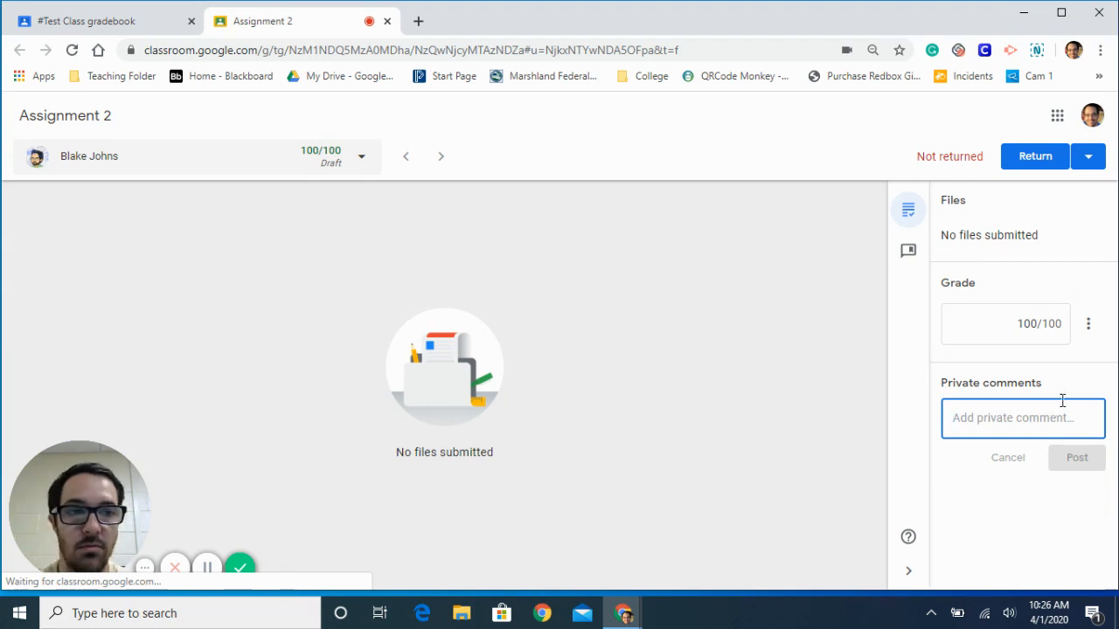
- Examine the options for returning submissions and the sorting choices in the student list
{"action": "left_click", "coordinate": [1096, 165]}
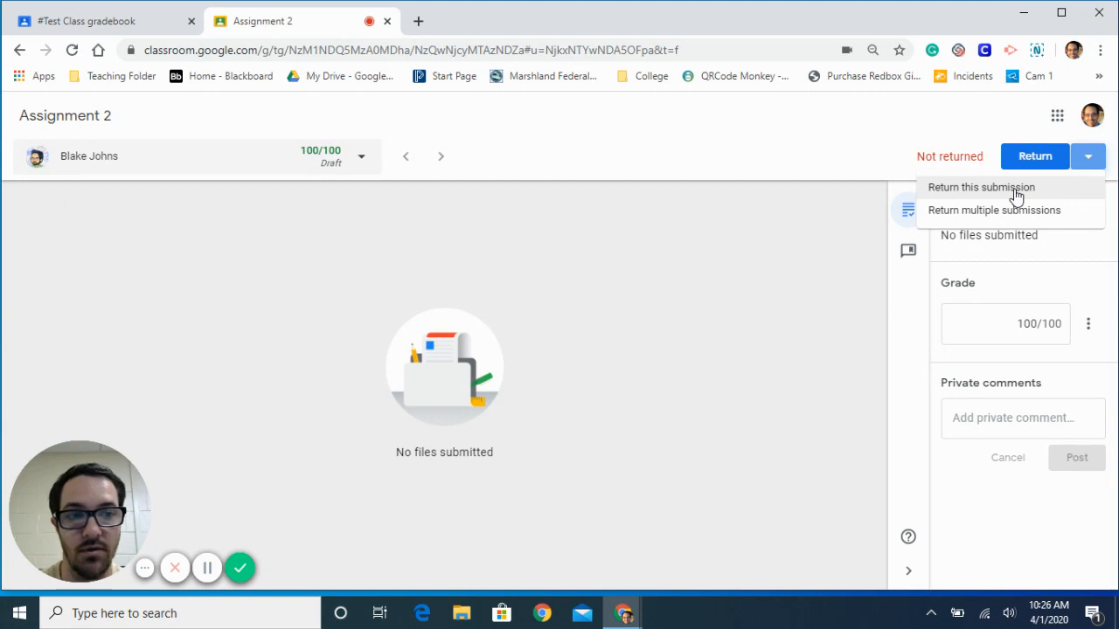
{"action": "left_click", "coordinate": [454, 224]}
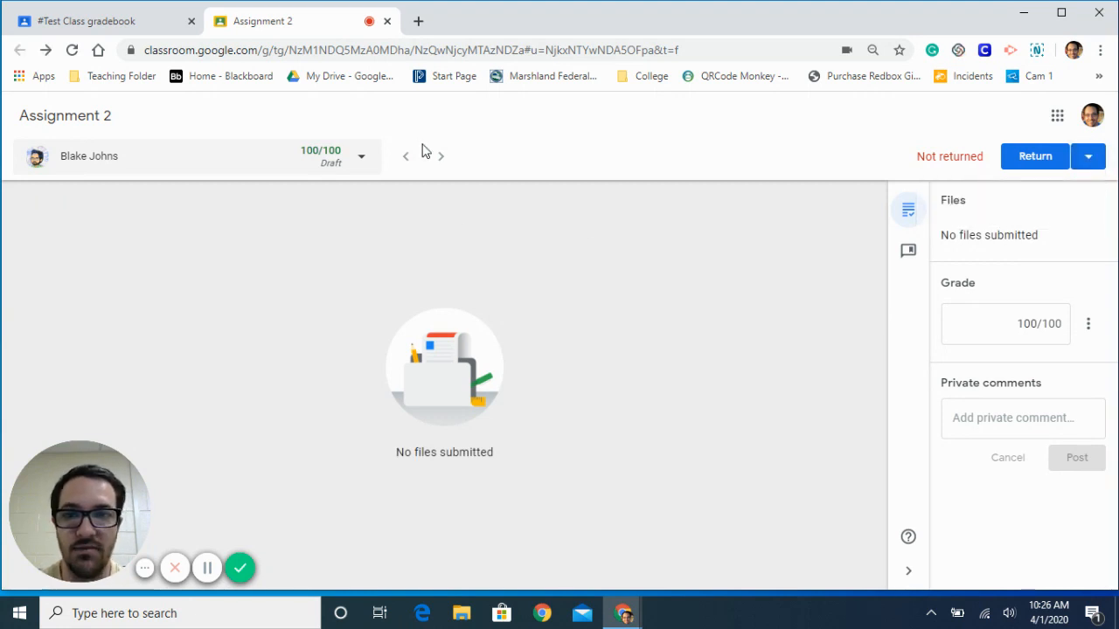
{"action": "left_click", "coordinate": [363, 159]}
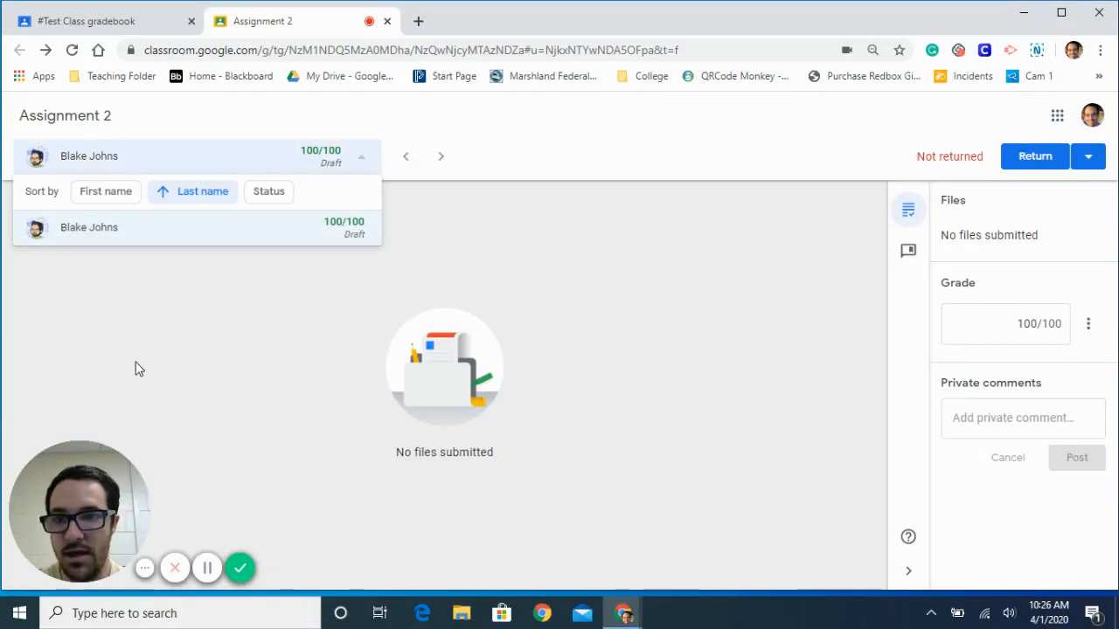
{"action": "left_click", "coordinate": [454, 189]}
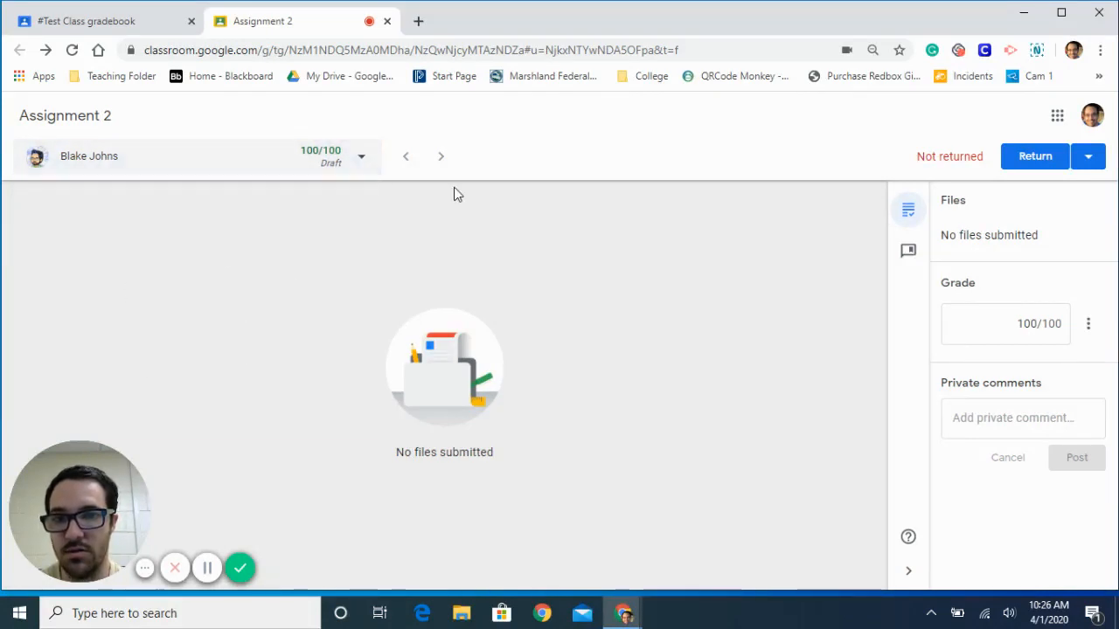
{"action": "left_click", "coordinate": [367, 159]}
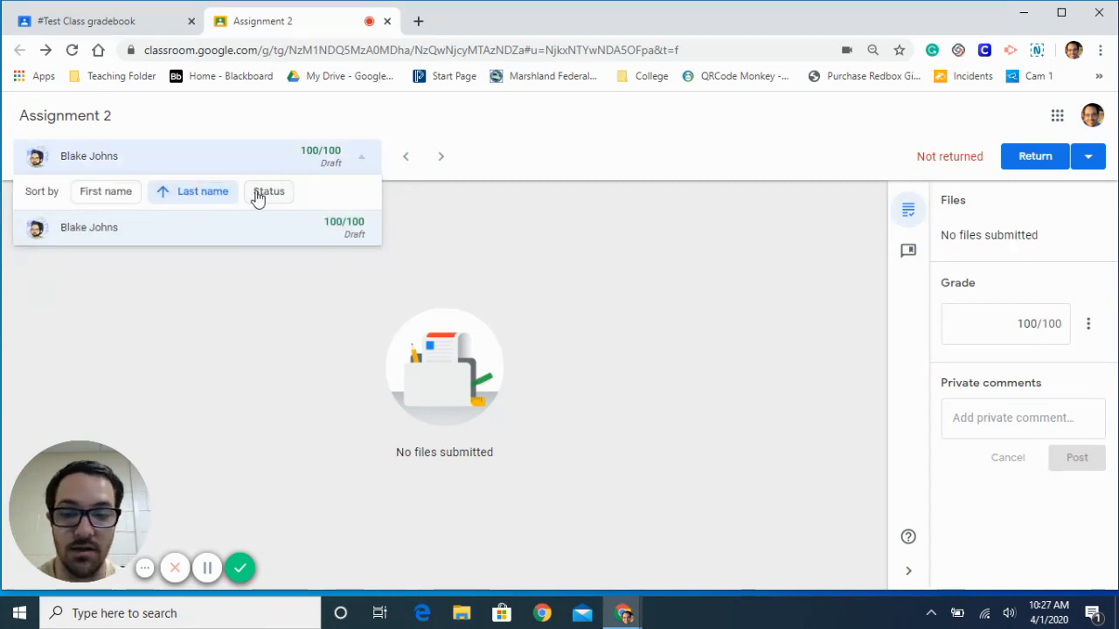
{"action": "left_click", "coordinate": [497, 223]}
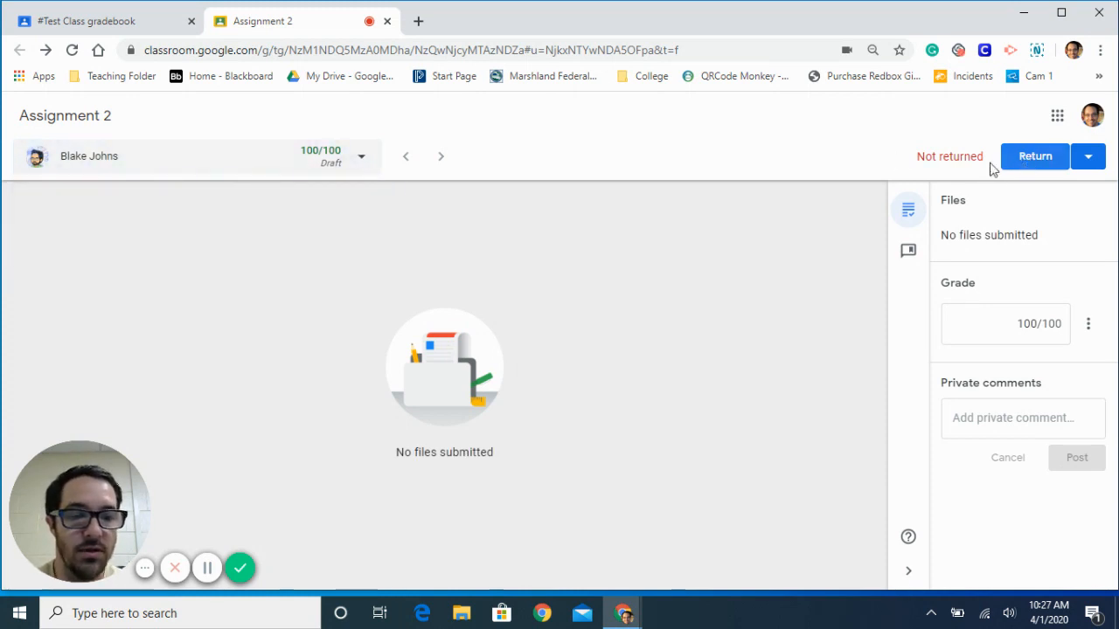
- Post the private comment "work harder" on the student's Assignment 2 submission
{"action": "left_click", "coordinate": [1016, 417]}
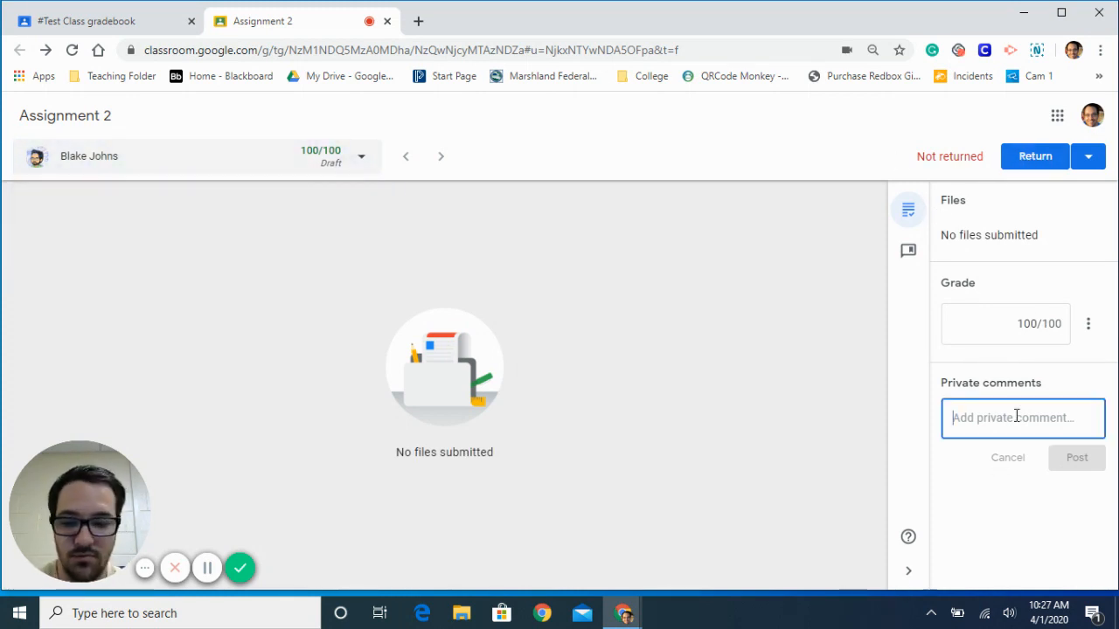
{"action": "type", "text": "work harder"}
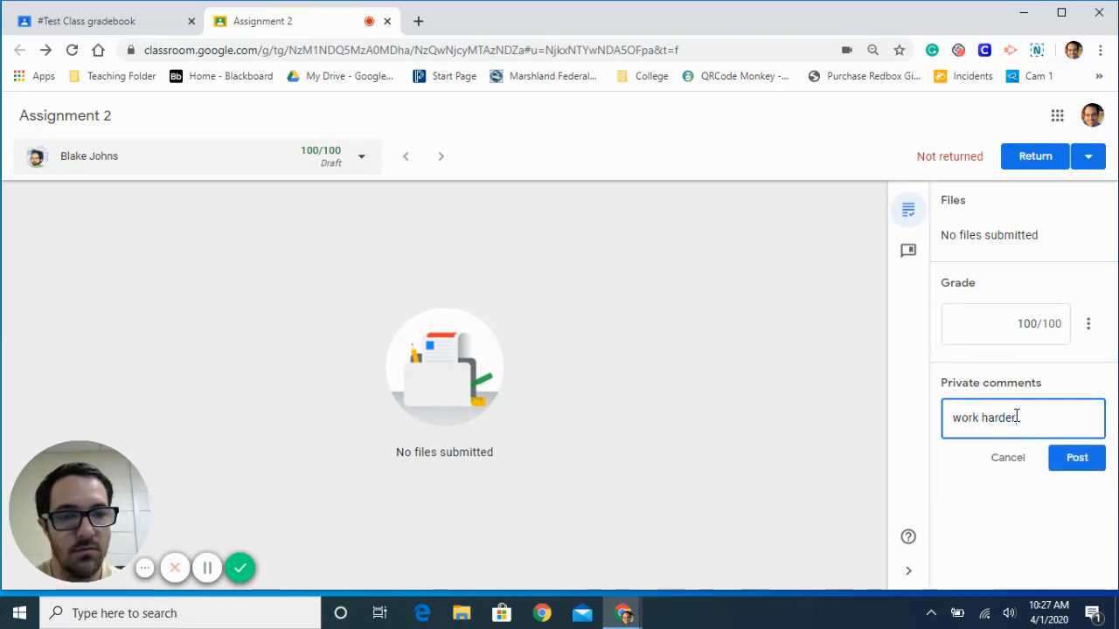
{"action": "left_click", "coordinate": [1076, 457]}
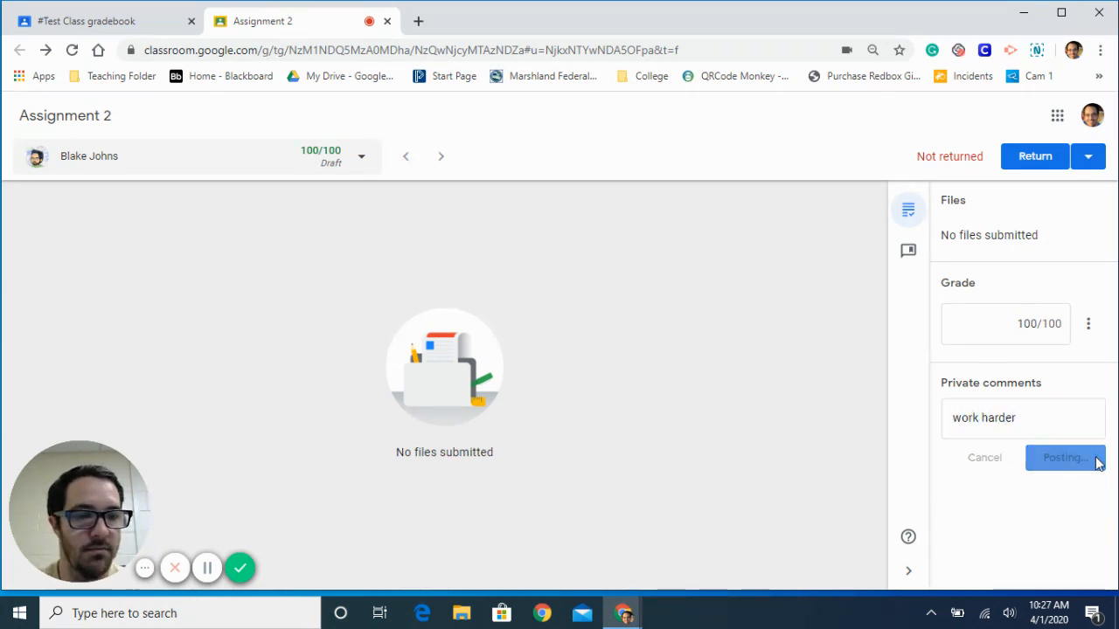
- Return the graded Assignment 2 to the student and close the submission to get back to the class gradebook
{"action": "left_click", "coordinate": [1055, 157]}
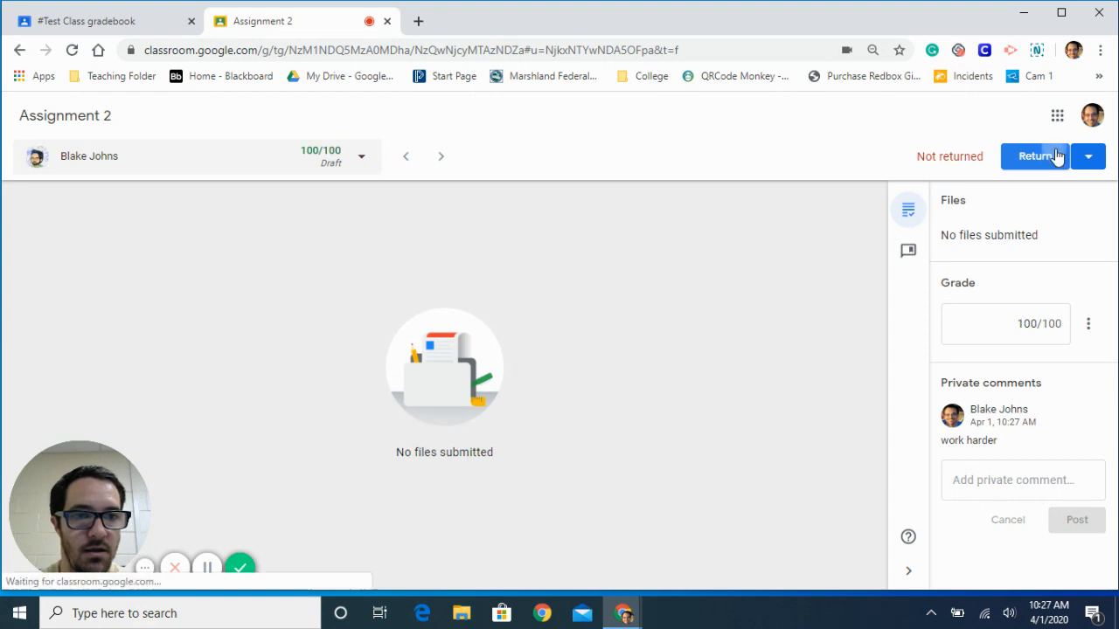
{"action": "left_click", "coordinate": [686, 396]}
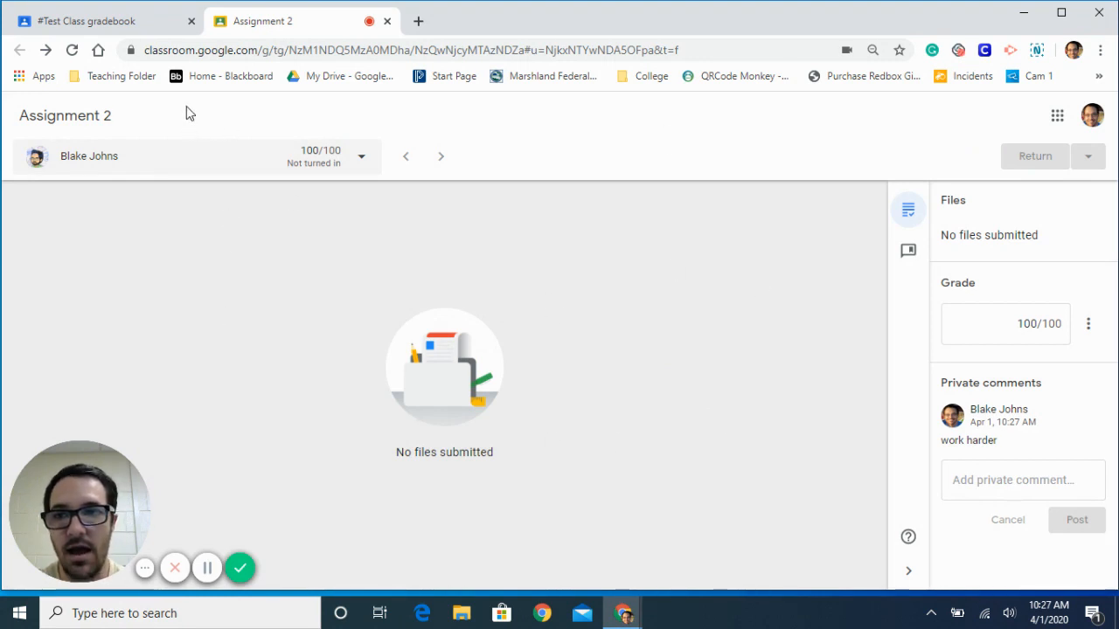
{"action": "left_click", "coordinate": [387, 21]}
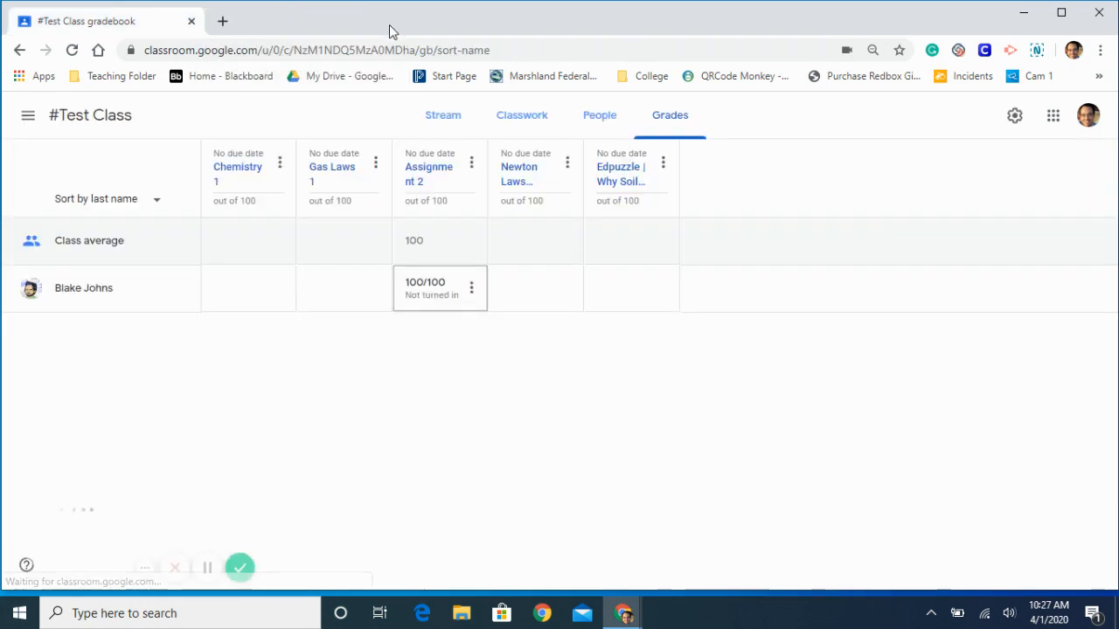
{"action": "left_click", "coordinate": [443, 373]}
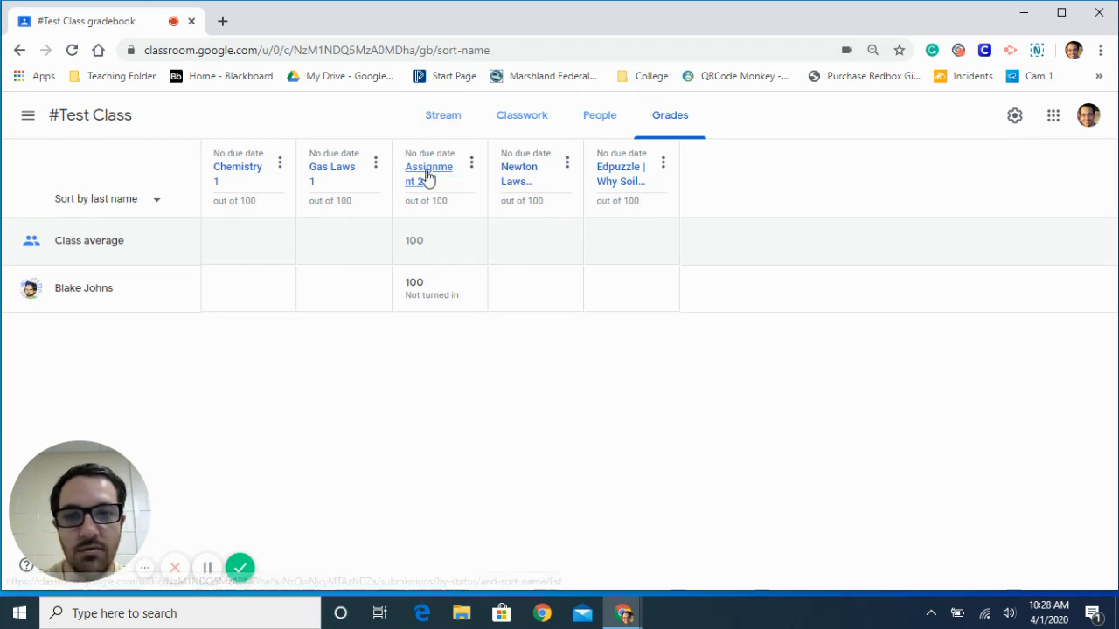
- View the student work for Gas Laws 1 from the class's classwork list and go back to the list
{"action": "left_click", "coordinate": [525, 128]}
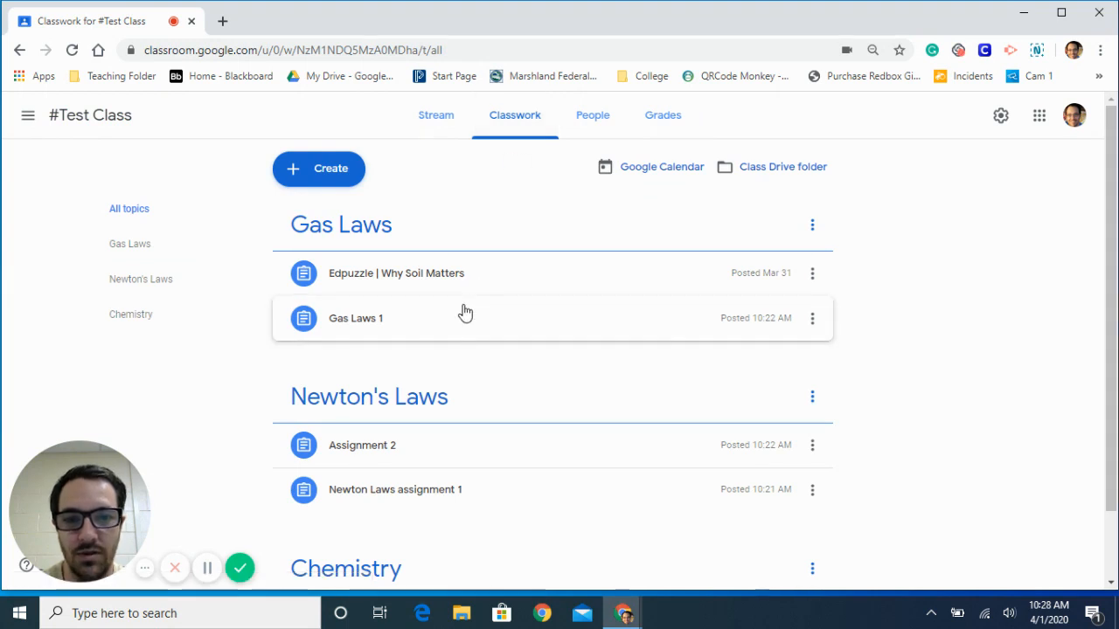
{"action": "left_click", "coordinate": [367, 321]}
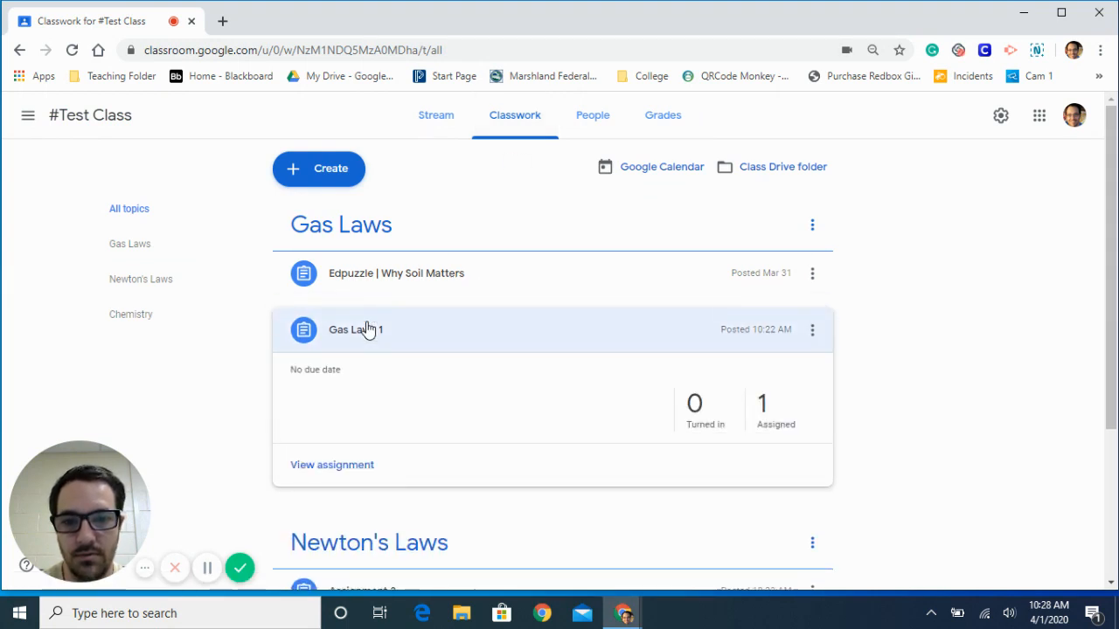
{"action": "left_click", "coordinate": [706, 417]}
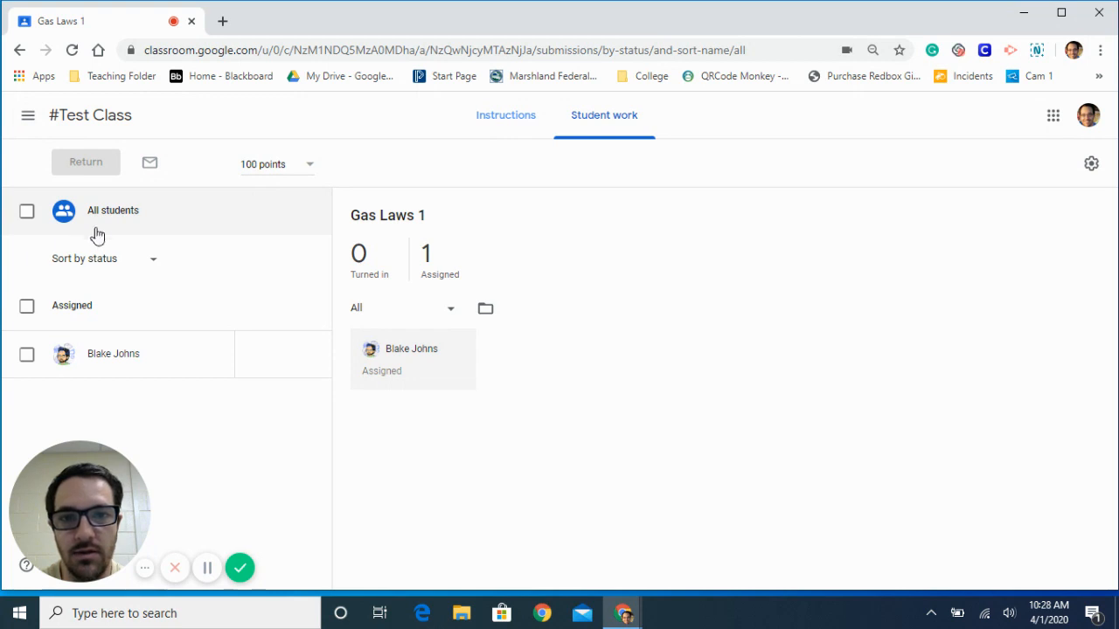
{"action": "left_click", "coordinate": [20, 50]}
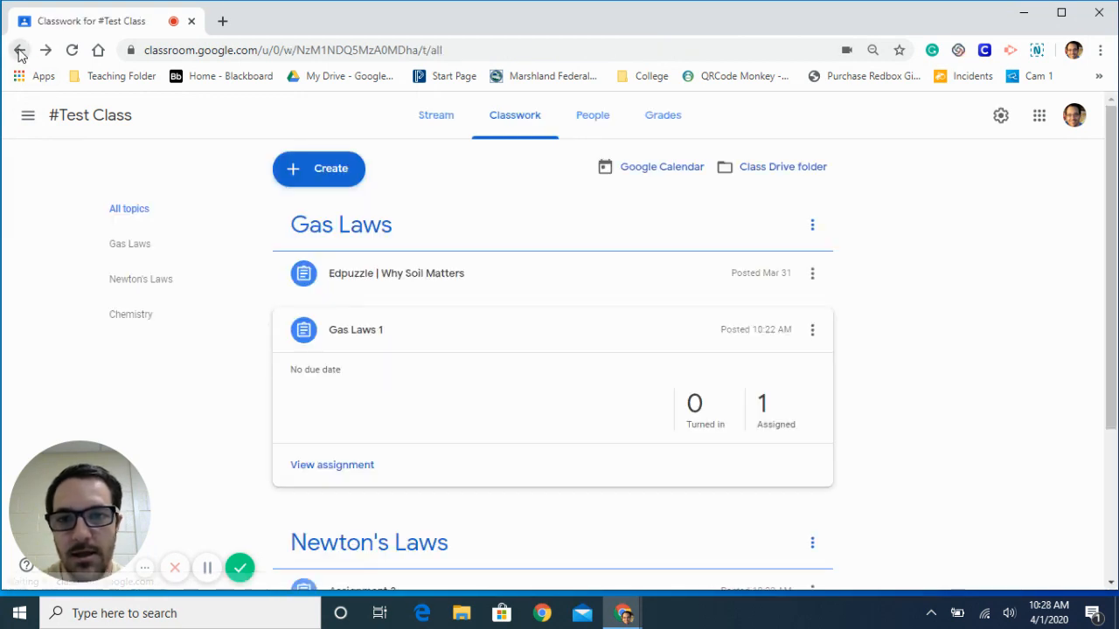